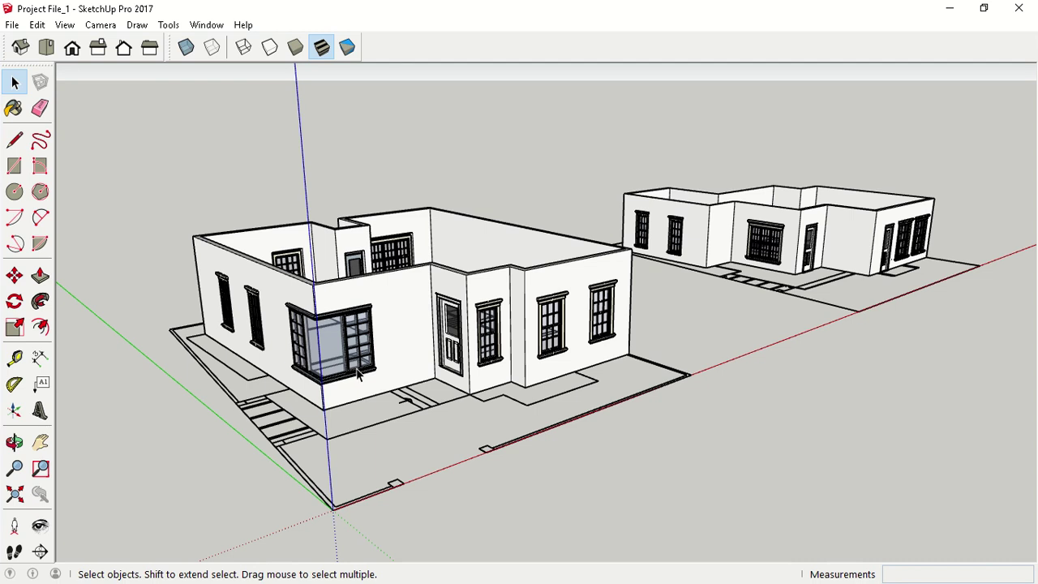
pyautogui.moveTo(392, 399); pyautogui.dragTo(368, 390, button='middle')
pyautogui.moveTo(697, 421); pyautogui.dragTo(540, 466, button='middle')
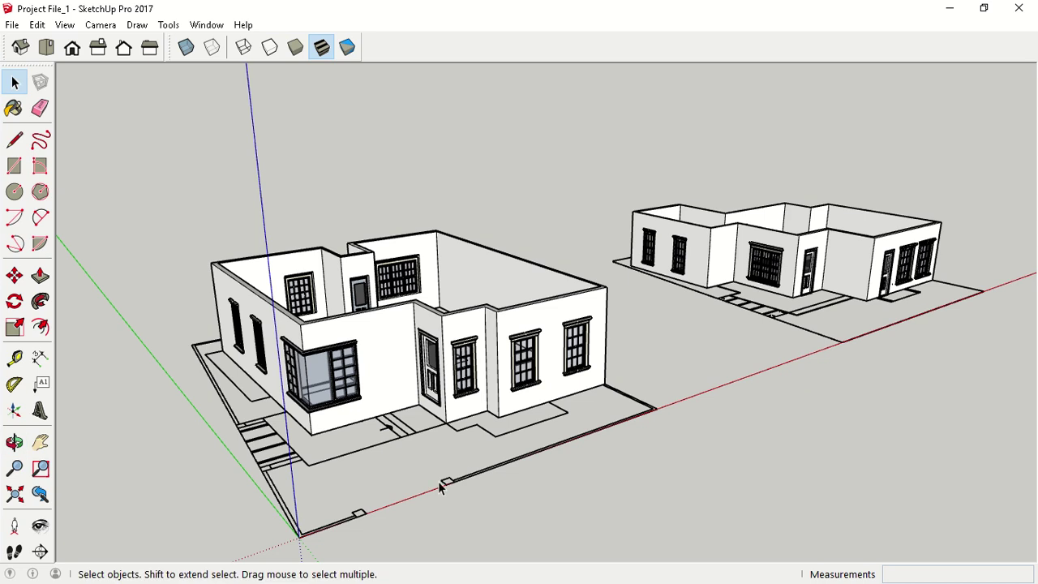
pyautogui.scroll(4, 348, 498)
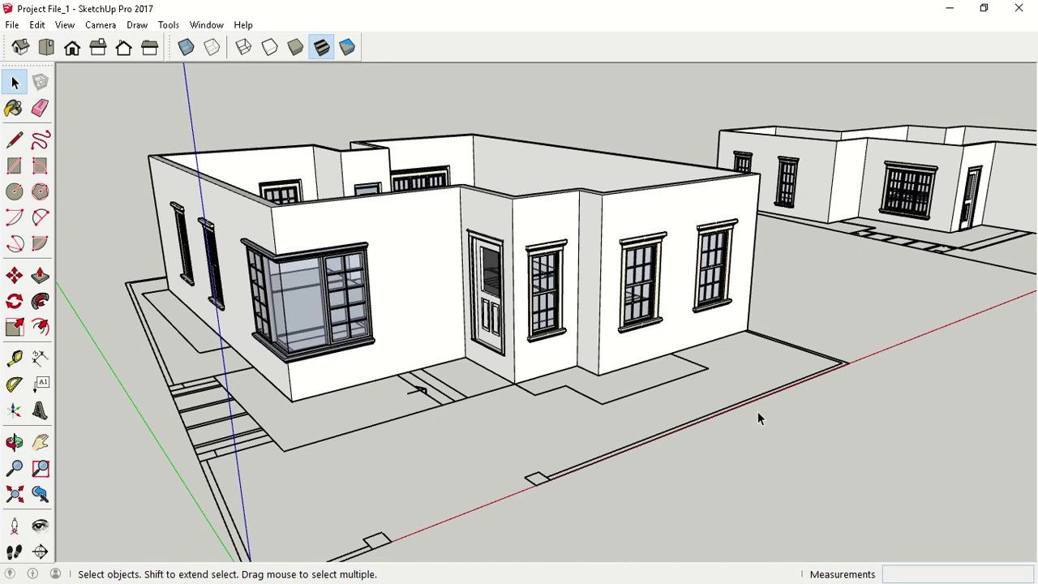
pyautogui.moveTo(576, 105); pyautogui.dragTo(434, 185, button='middle')
pyautogui.scroll(-2, 434, 185)
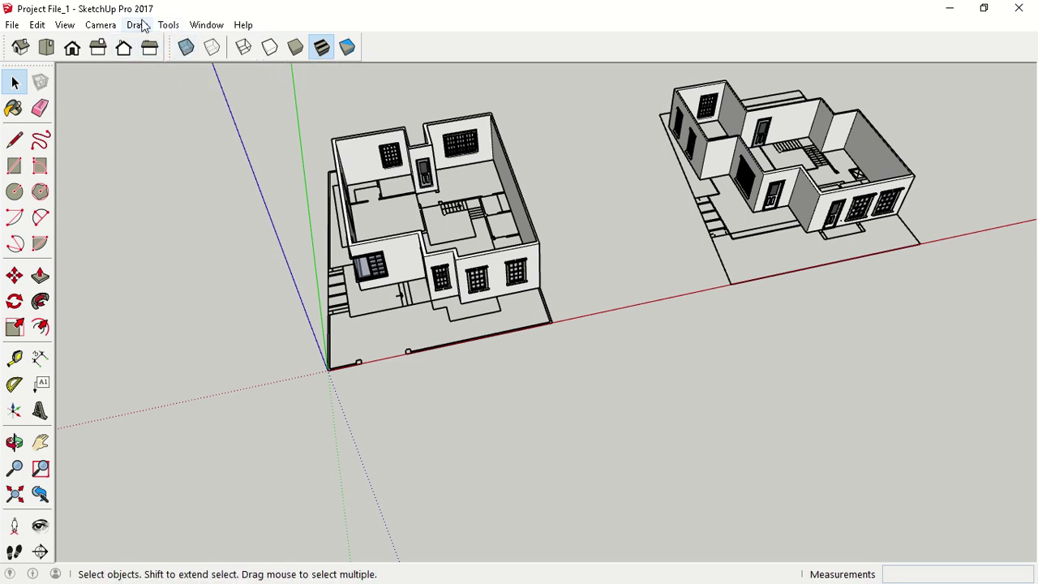
# Check in the list of available toolbars that the Views toolbar is enabled.
pyautogui.click(78, 25)
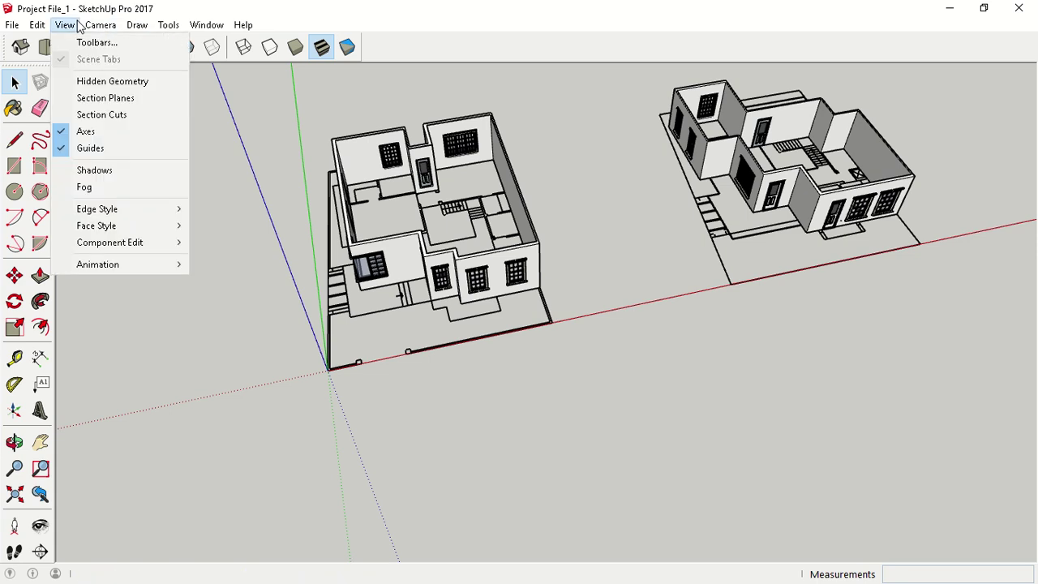
pyautogui.click(87, 44)
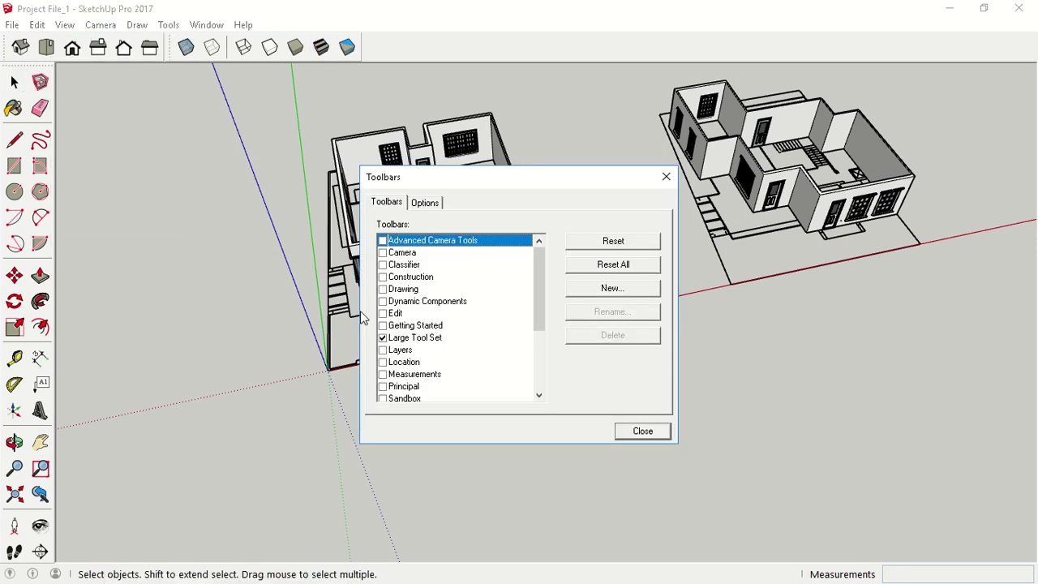
pyautogui.scroll(-3, 411, 347)
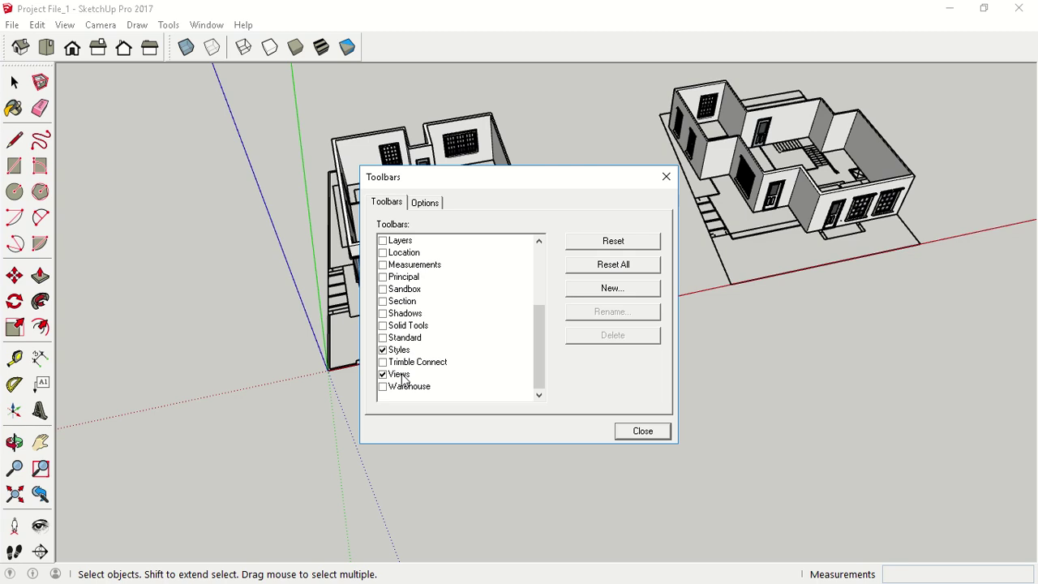
pyautogui.click(655, 434)
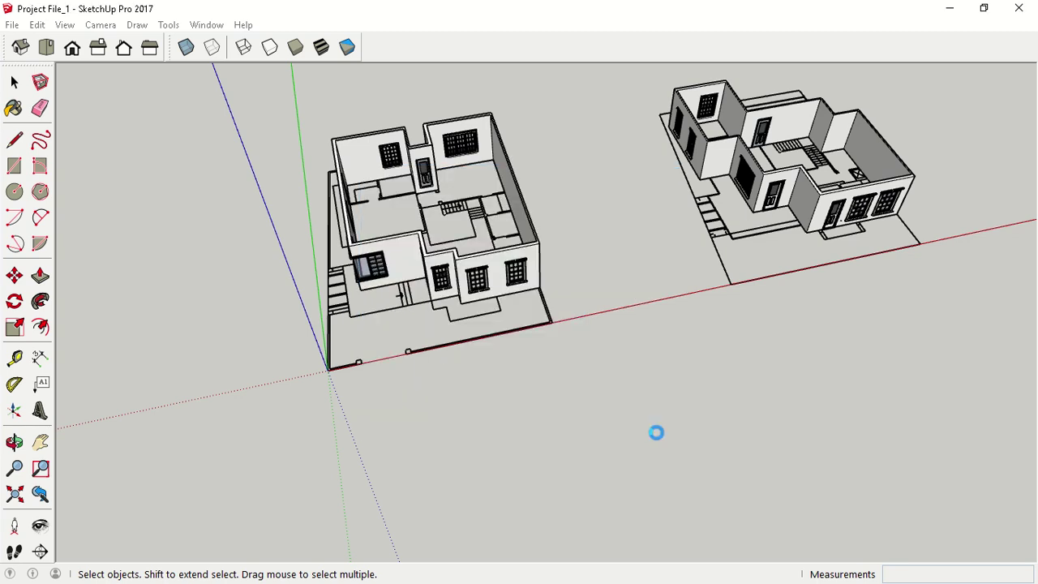
# Switch the model to the Top standard view with parallel projection.
pyautogui.moveTo(394, 368); pyautogui.dragTo(470, 214, button='middle')
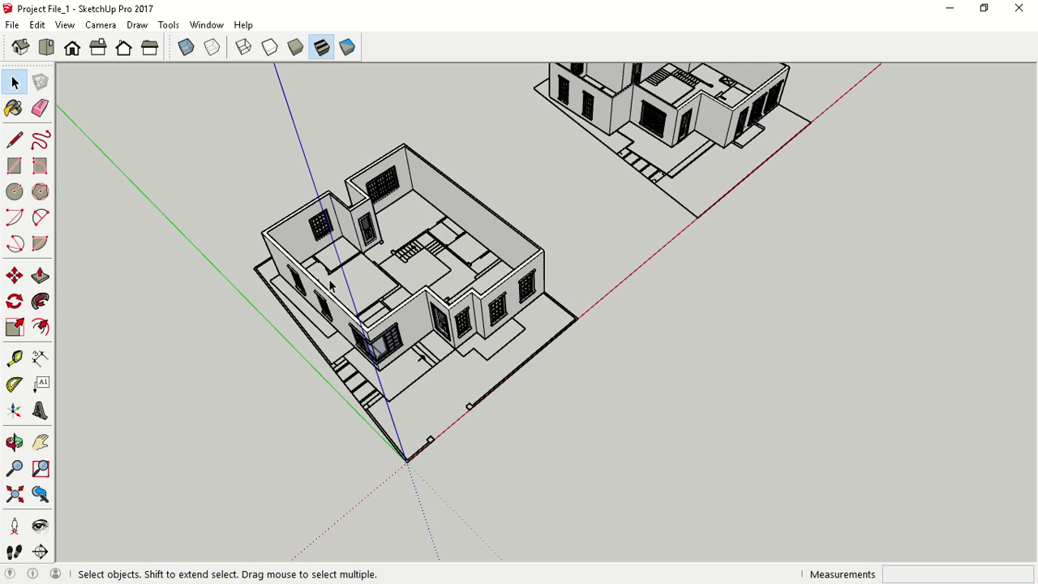
pyautogui.click(49, 51)
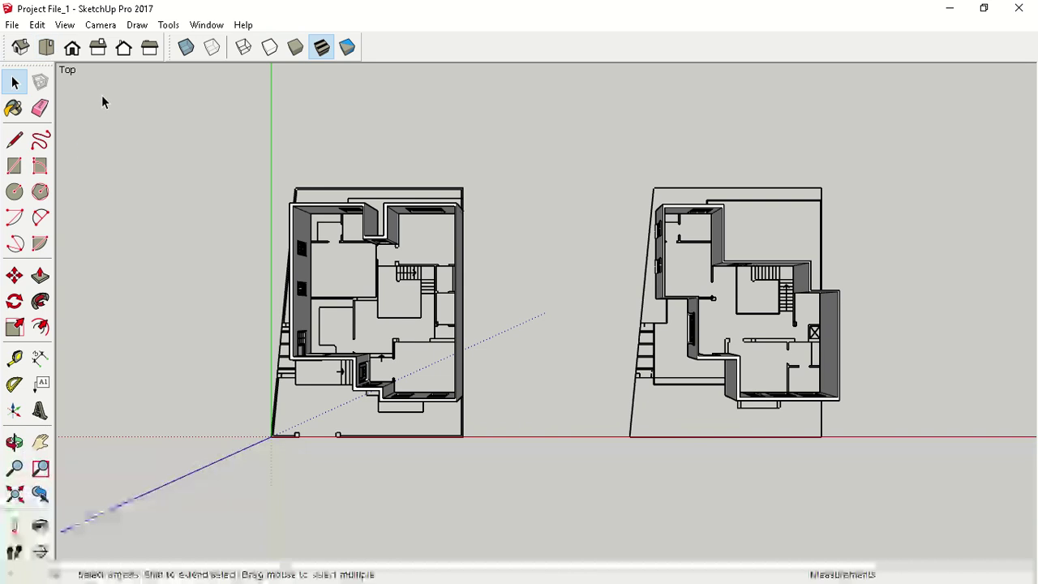
pyautogui.click(105, 26)
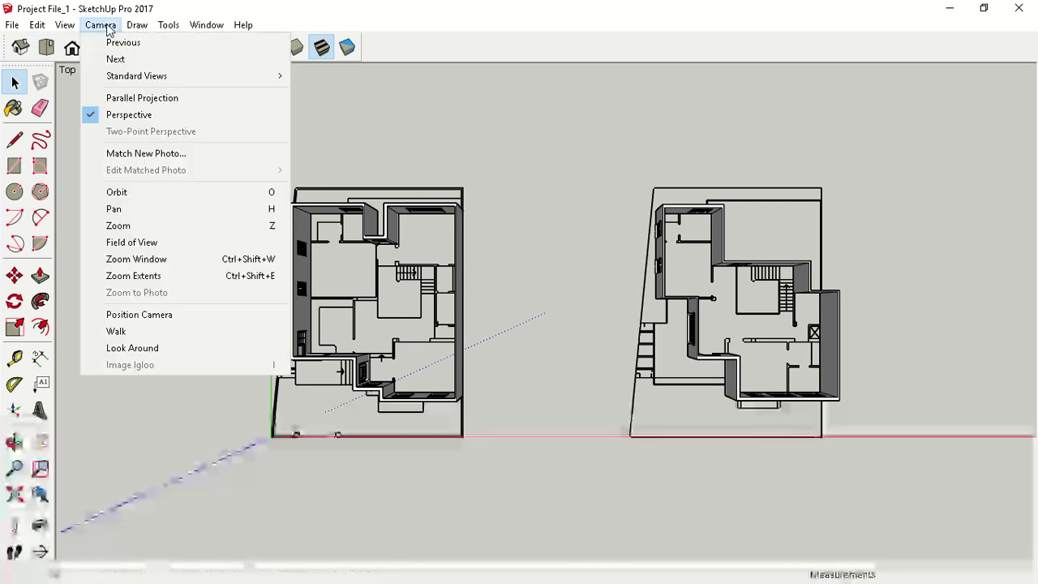
pyautogui.click(112, 99)
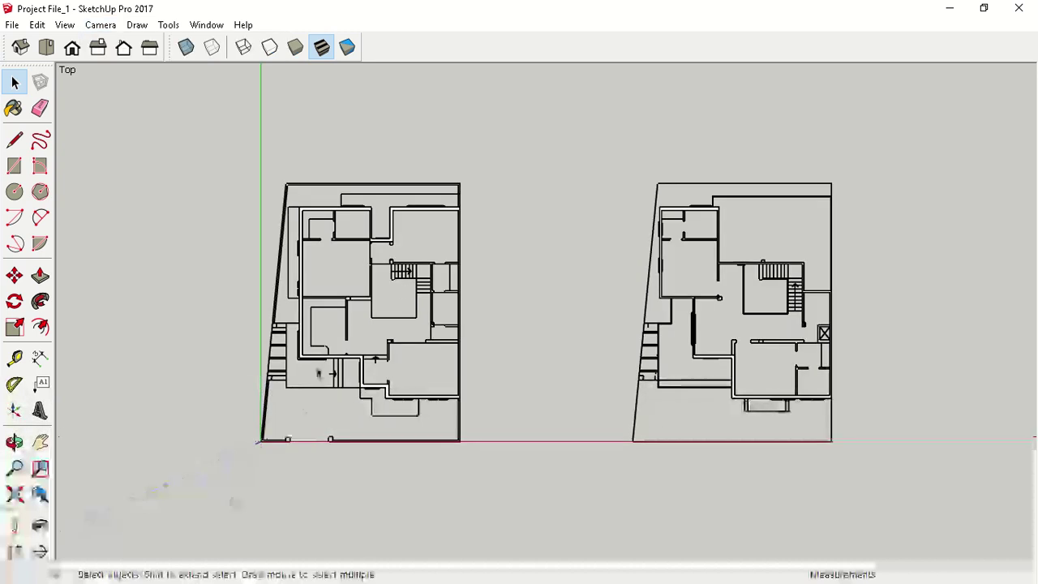
# Trace the inner edges of the first house's rear walls with lines, from the right rear corner around the recess to the left rear corner.
pyautogui.scroll(3, 298, 391)
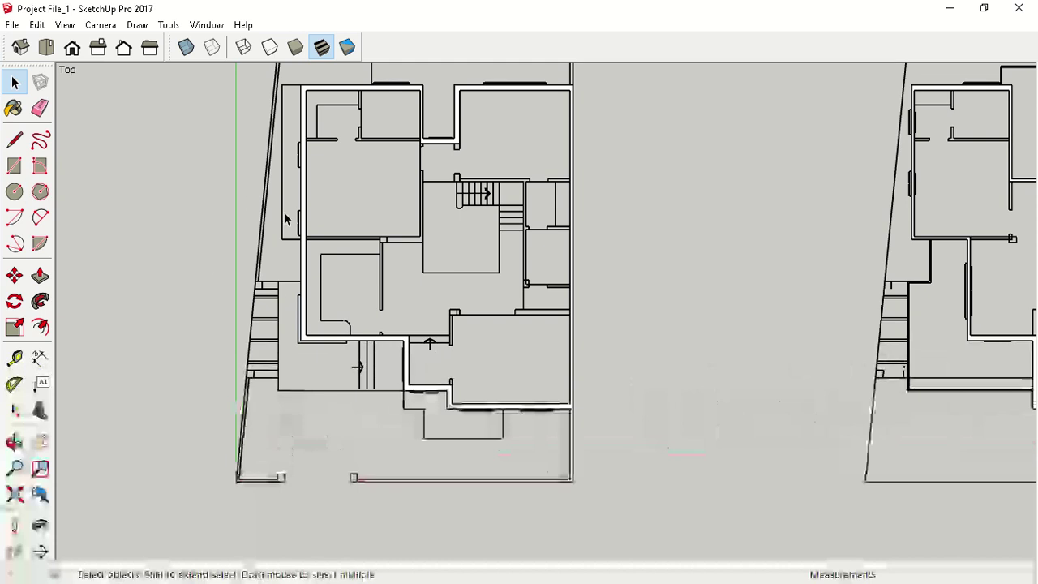
pyautogui.keyDown('shift'); pyautogui.moveTo(346, 210); pyautogui.dragTo(395, 274, button='middle'); pyautogui.keyUp('shift')
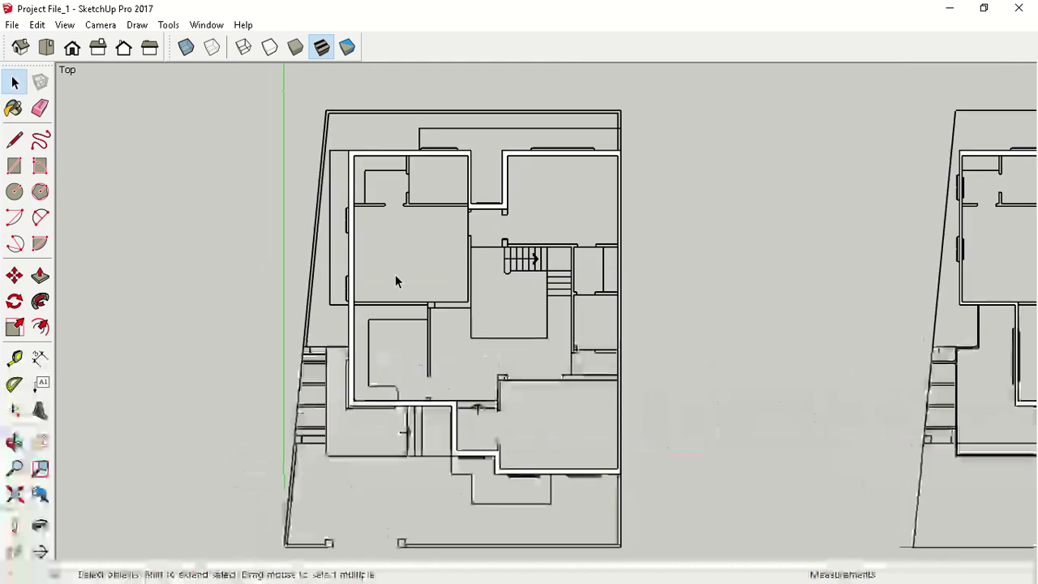
pyautogui.click(18, 142)
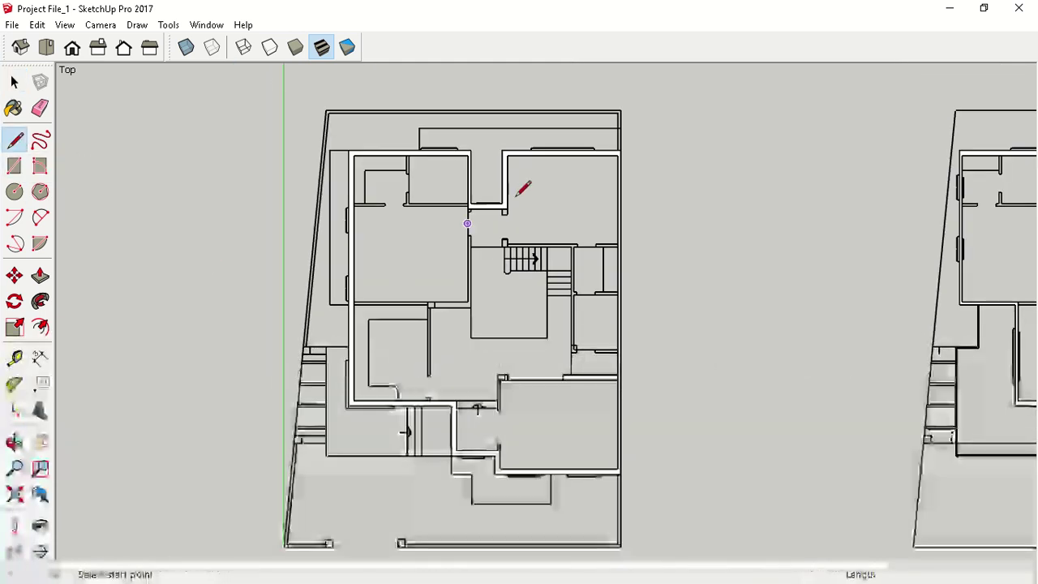
pyautogui.click(618, 154)
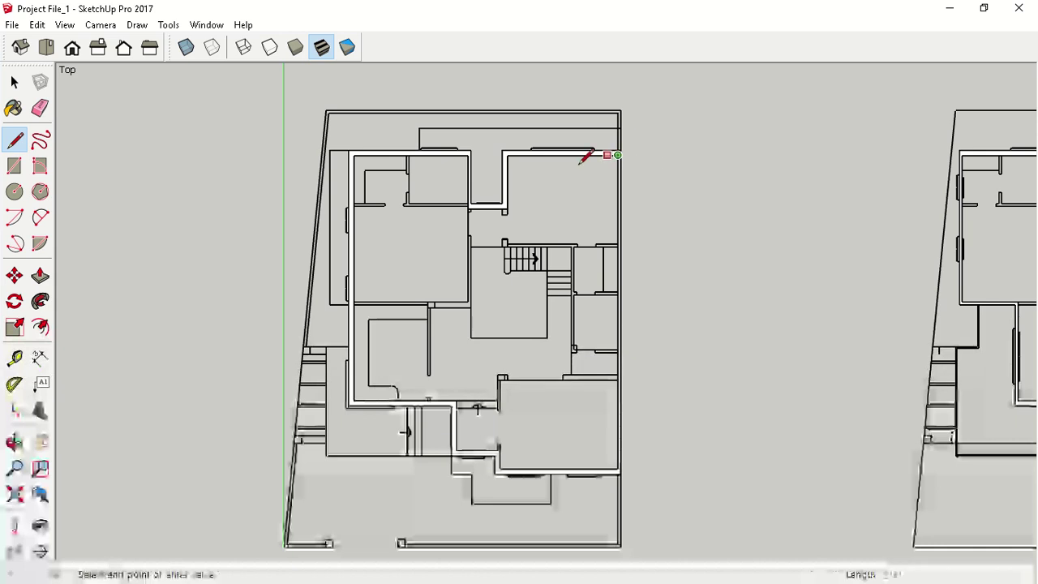
pyautogui.click(505, 154)
pyautogui.click(507, 209)
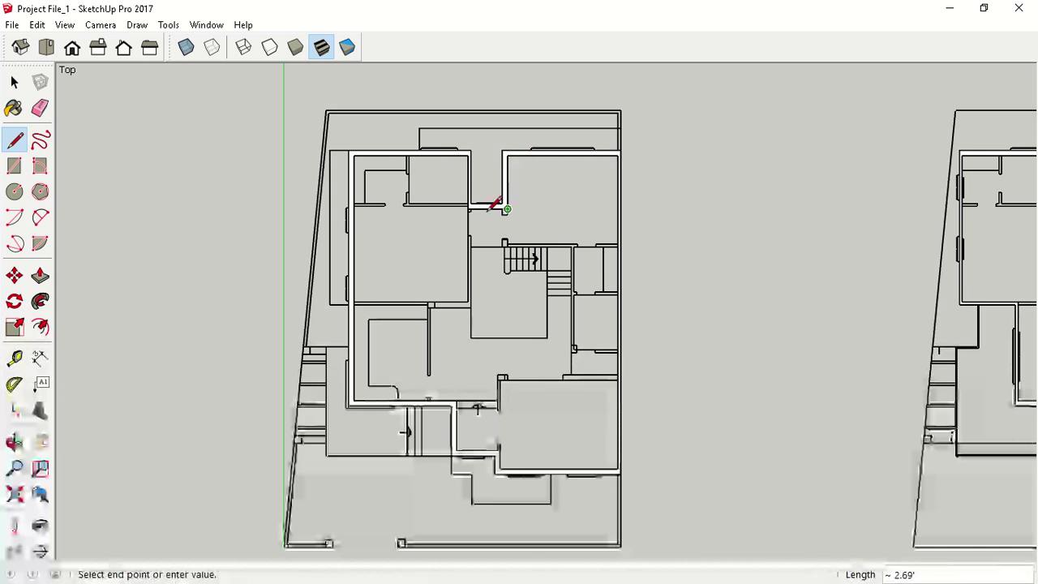
pyautogui.click(467, 208)
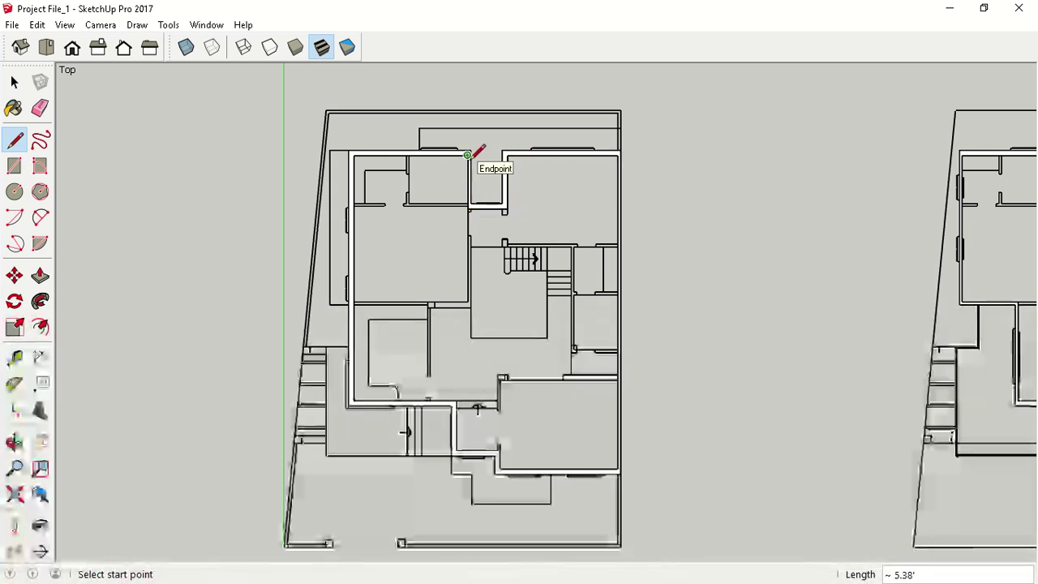
pyautogui.click(467, 154)
pyautogui.click(354, 155)
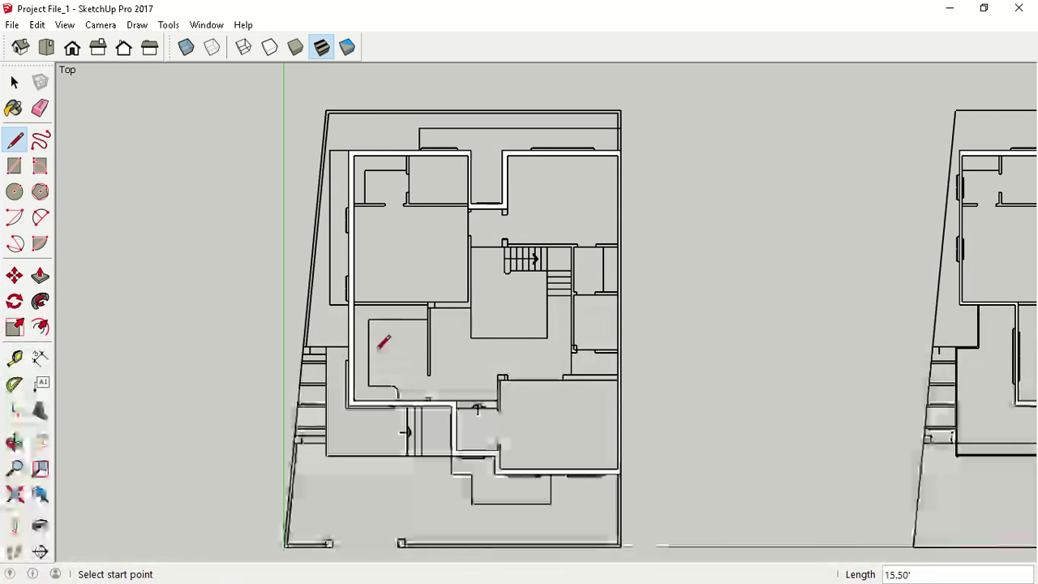
# Trace the inner edges of the stepped front walls and the right side wall with lines, ending along the rear wall.
pyautogui.click(354, 398)
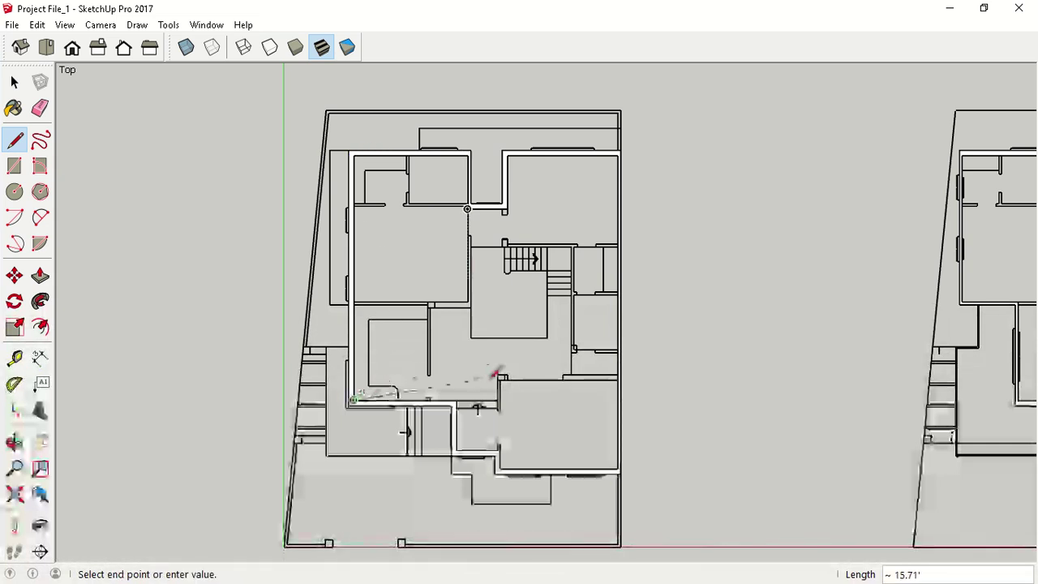
pyautogui.click(453, 400)
pyautogui.click(457, 449)
pyautogui.click(499, 450)
pyautogui.click(500, 464)
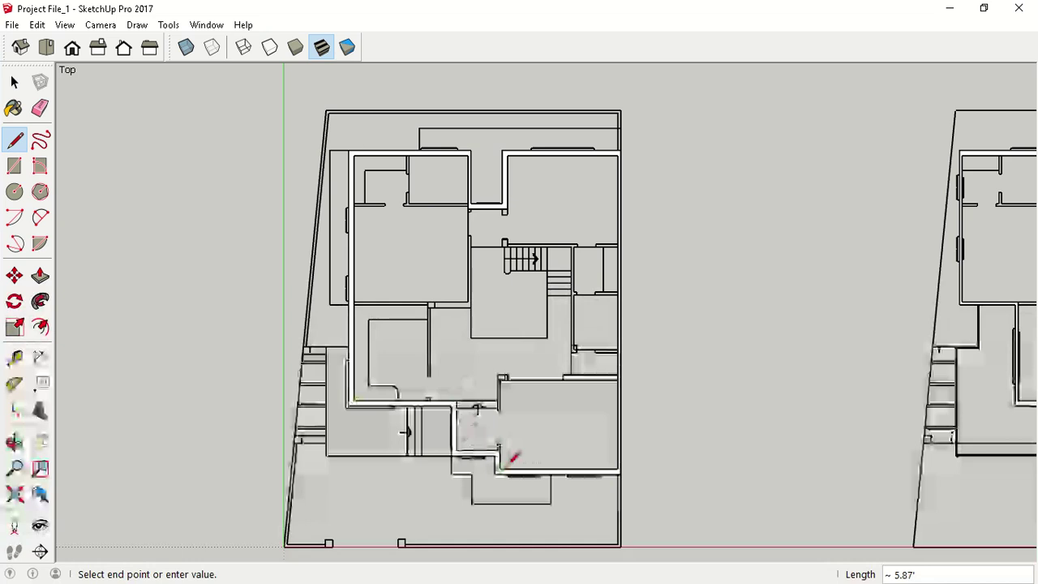
pyautogui.click(630, 448)
pyautogui.click(617, 154)
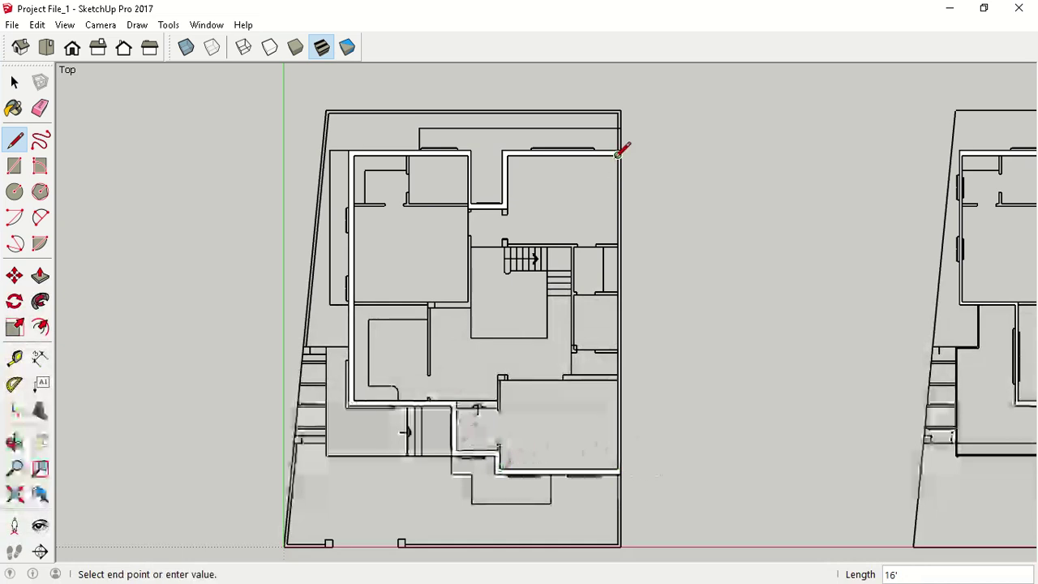
pyautogui.click(506, 154)
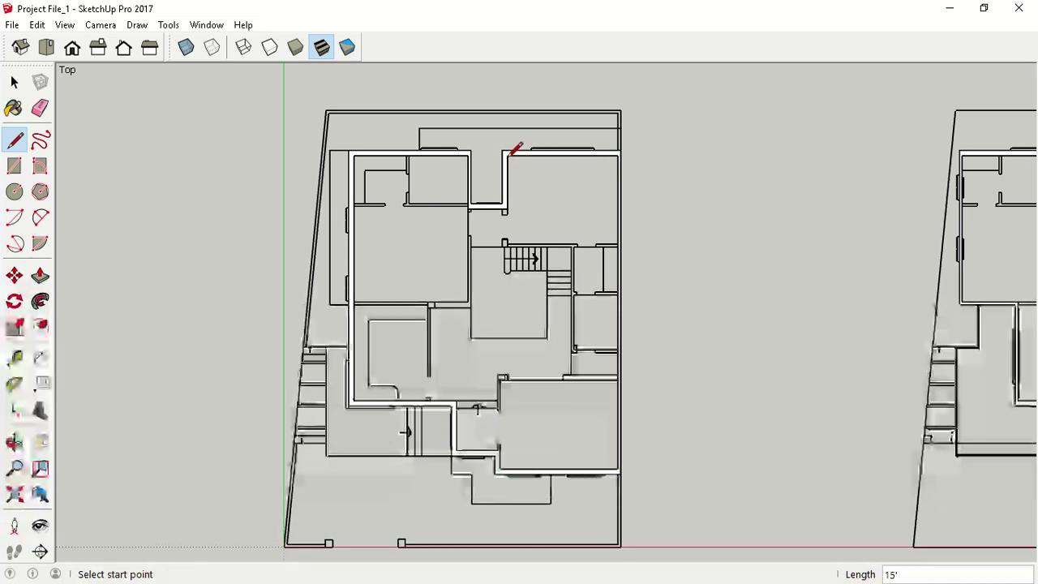
# Select all connected edges of the traced outline on top of the walls to check it for gaps.
pyautogui.moveTo(507, 363); pyautogui.dragTo(845, 88, button='middle')
pyautogui.press('space')
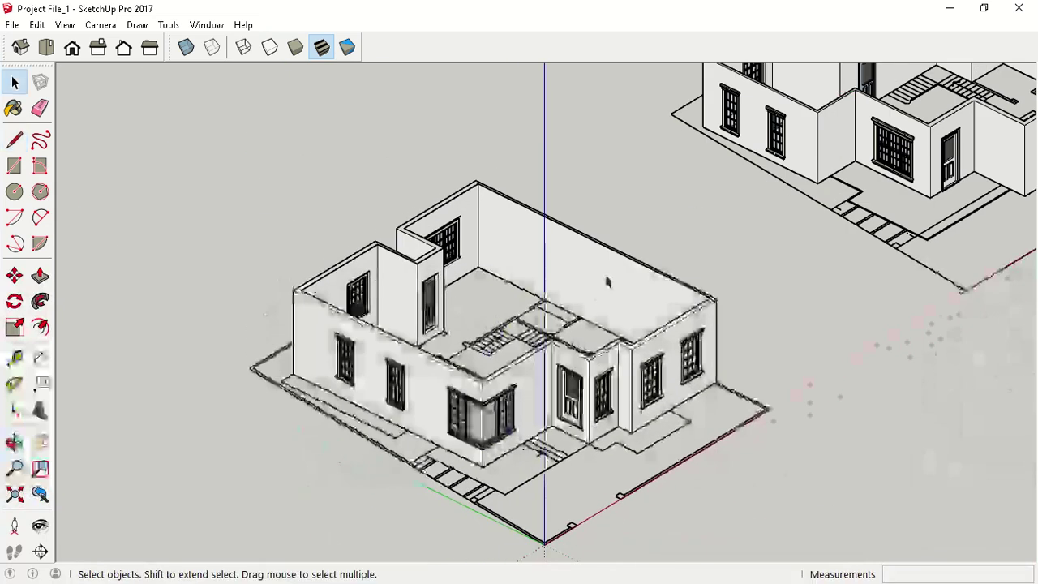
pyautogui.click(471, 190)
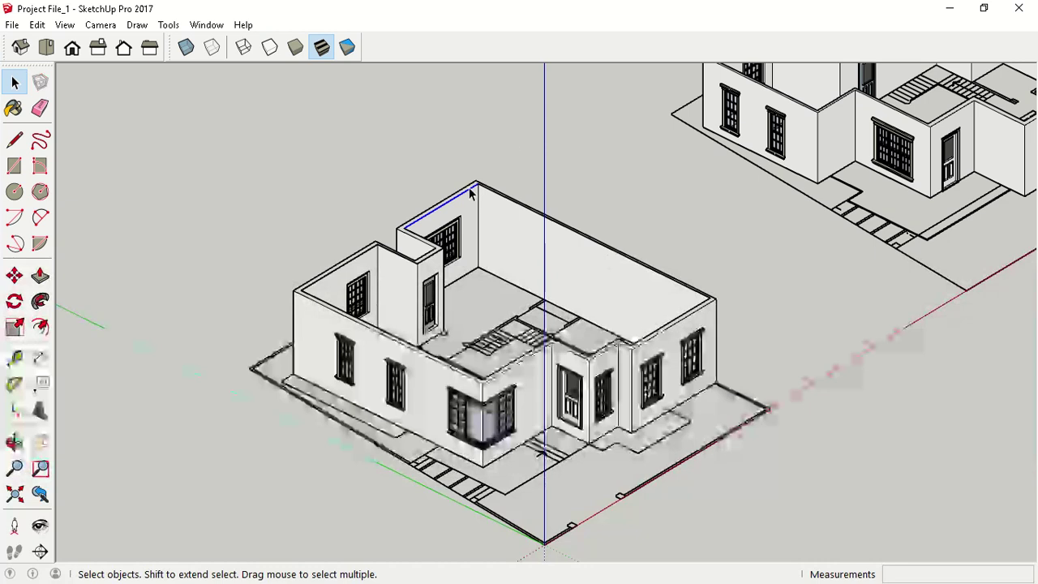
pyautogui.click(471, 190)
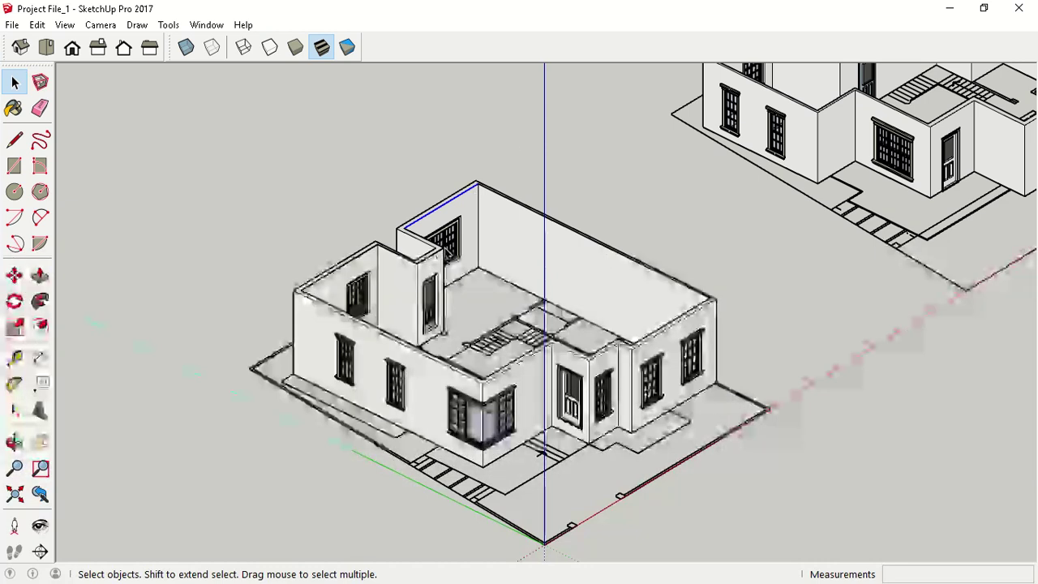
pyautogui.click(474, 189)
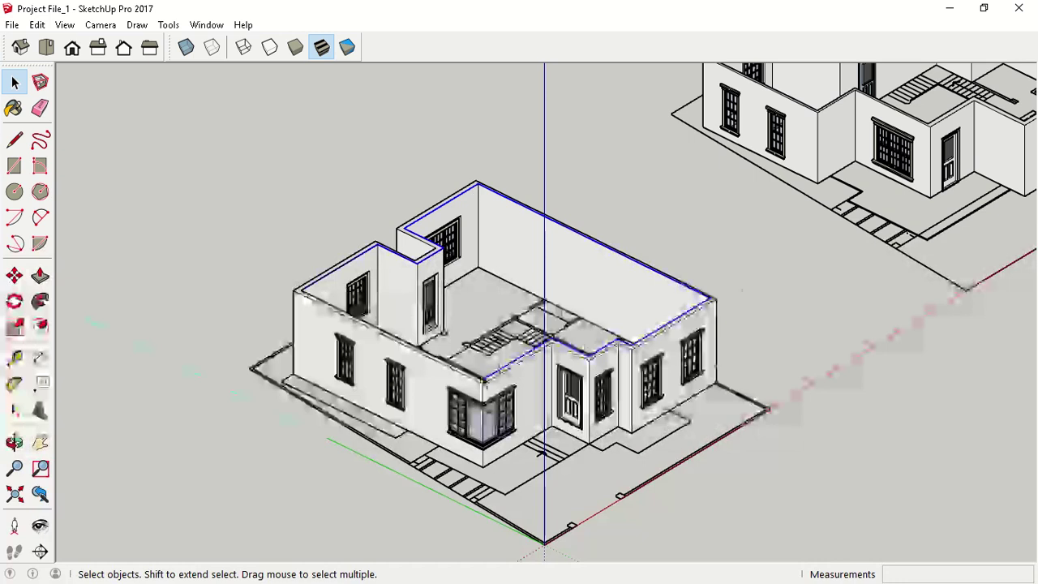
# Draw the missing line along the left wall's inner top edge, between its rear and front corners, to close the outline into a face.
pyautogui.click(14, 140)
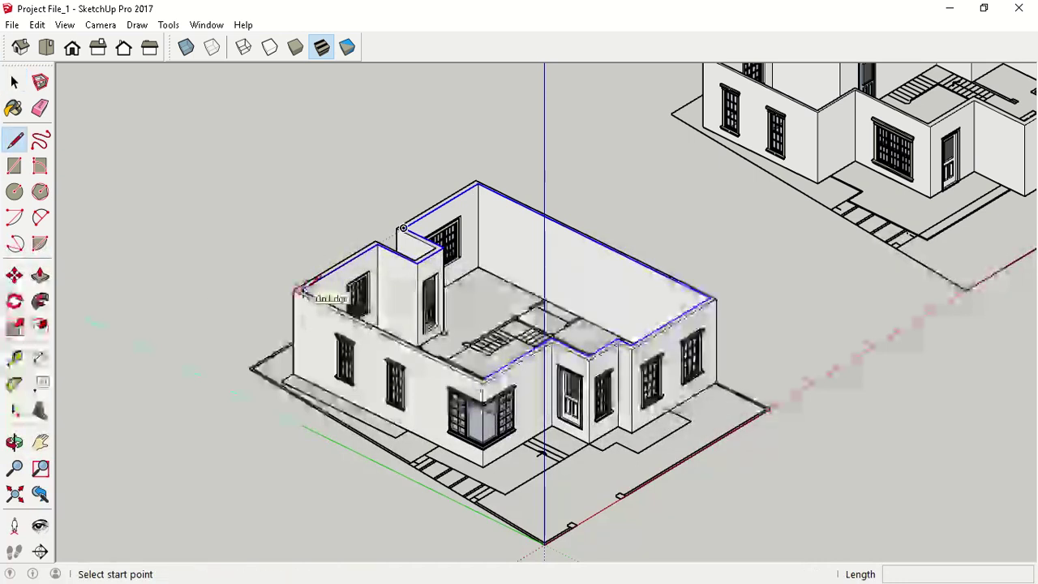
pyautogui.scroll(3, 299, 289)
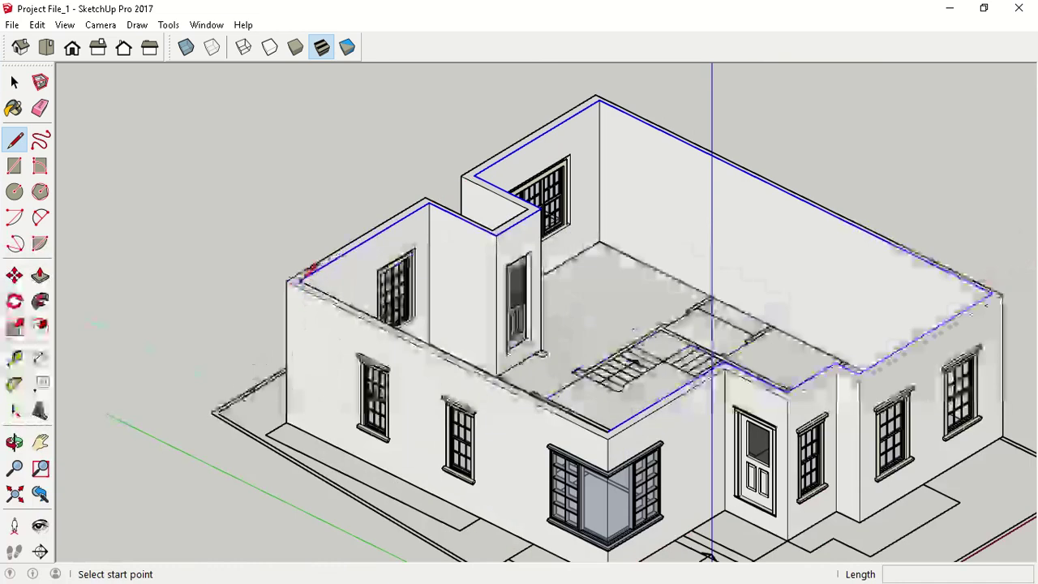
pyautogui.click(296, 281)
pyautogui.click(608, 429)
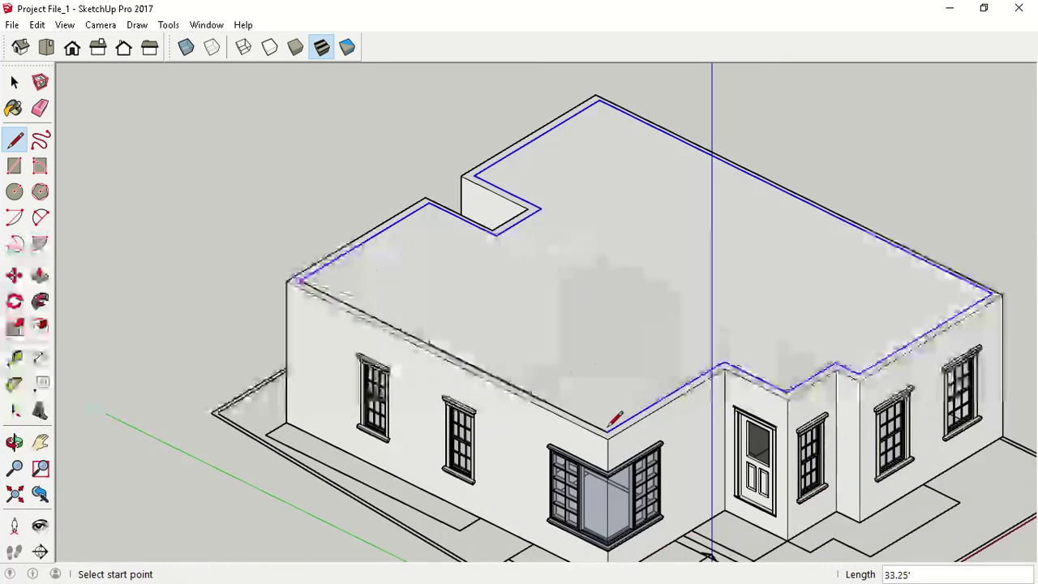
pyautogui.press('space')
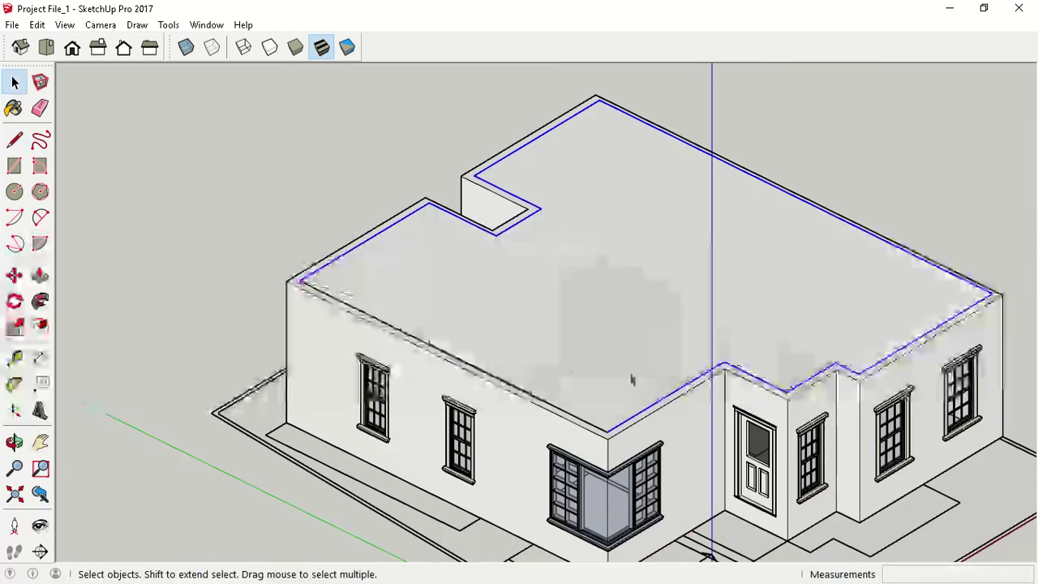
# Make the new face on top of the house walls, together with its edges, into a group.
pyautogui.click(629, 286)
pyautogui.rightClick(629, 285)
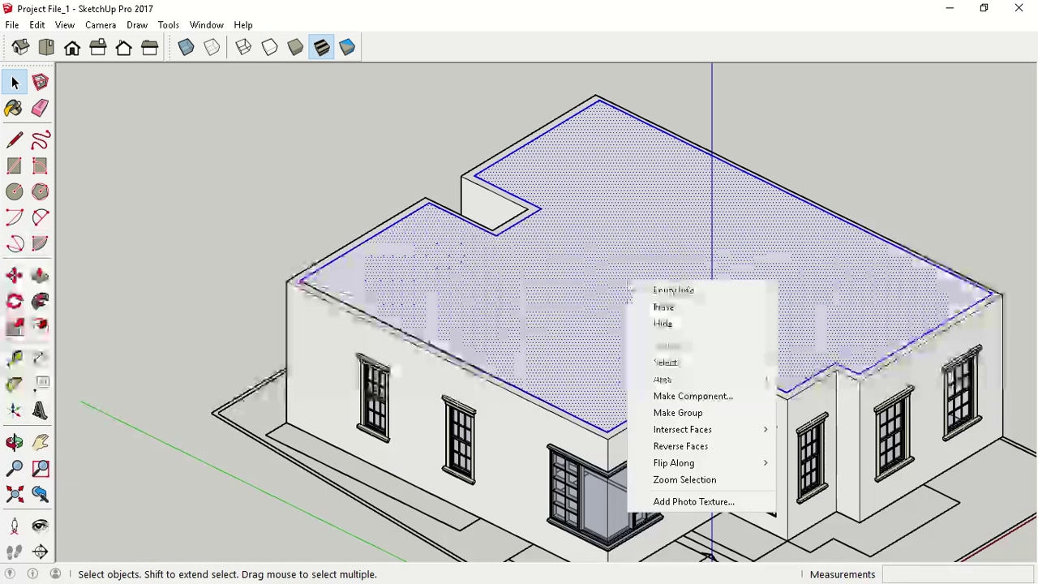
pyautogui.click(689, 414)
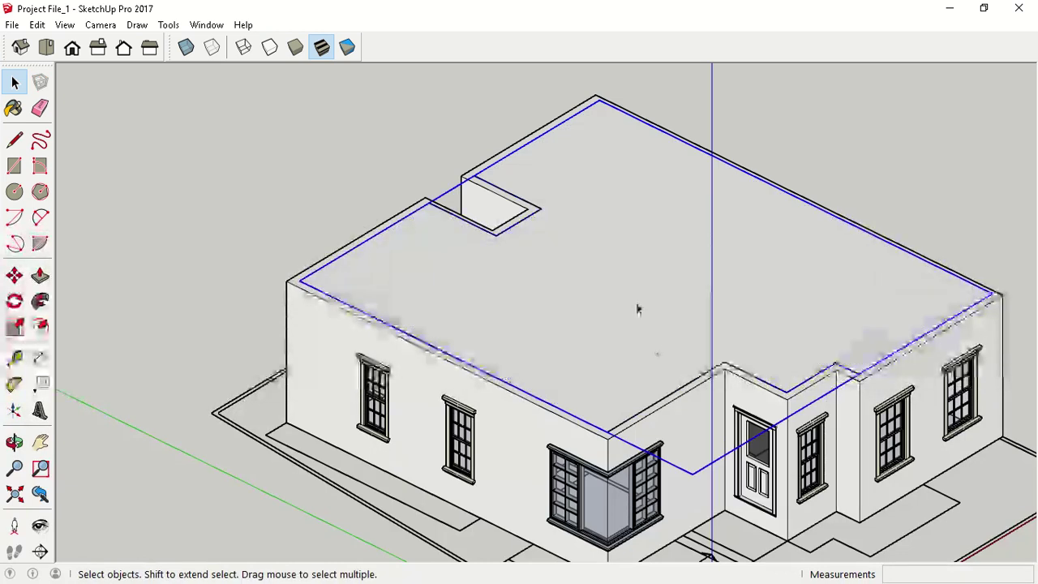
# Open the new group on top of the walls and extrude its face into a thin slab with Push/Pull.
pyautogui.doubleClick(609, 193)
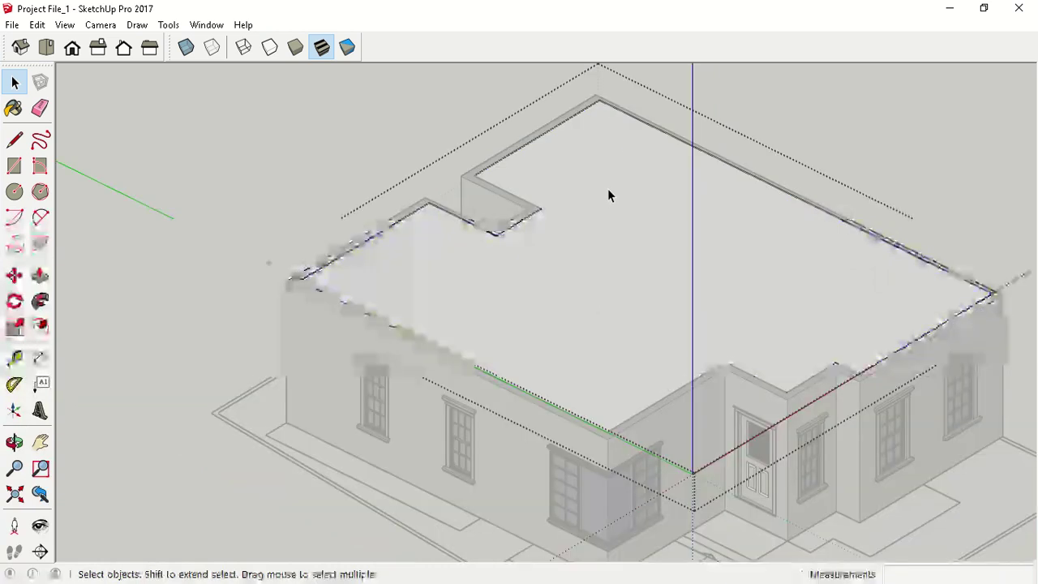
pyautogui.press('p')
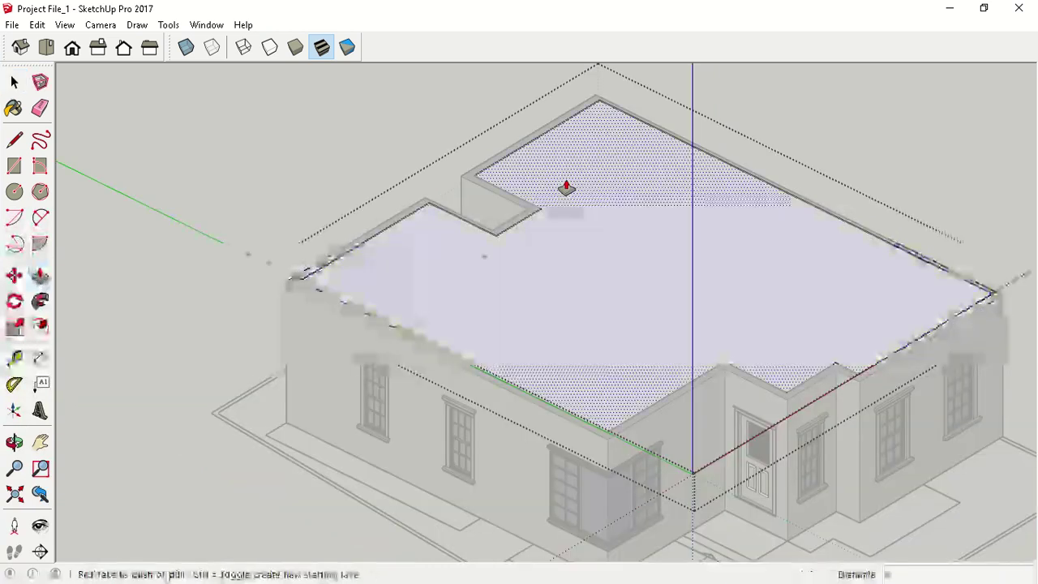
pyautogui.click(566, 187)
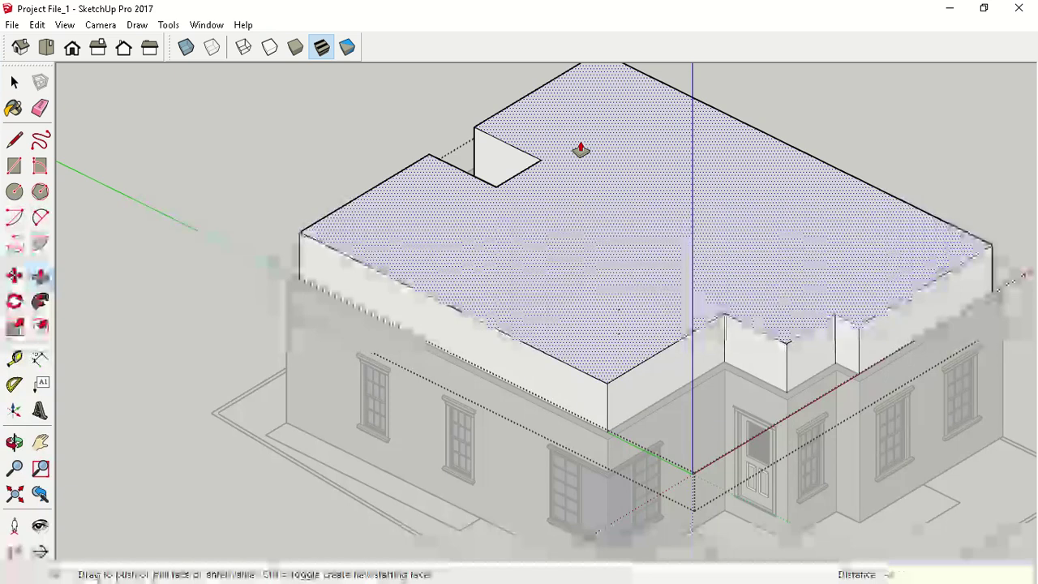
pyautogui.click(581, 149)
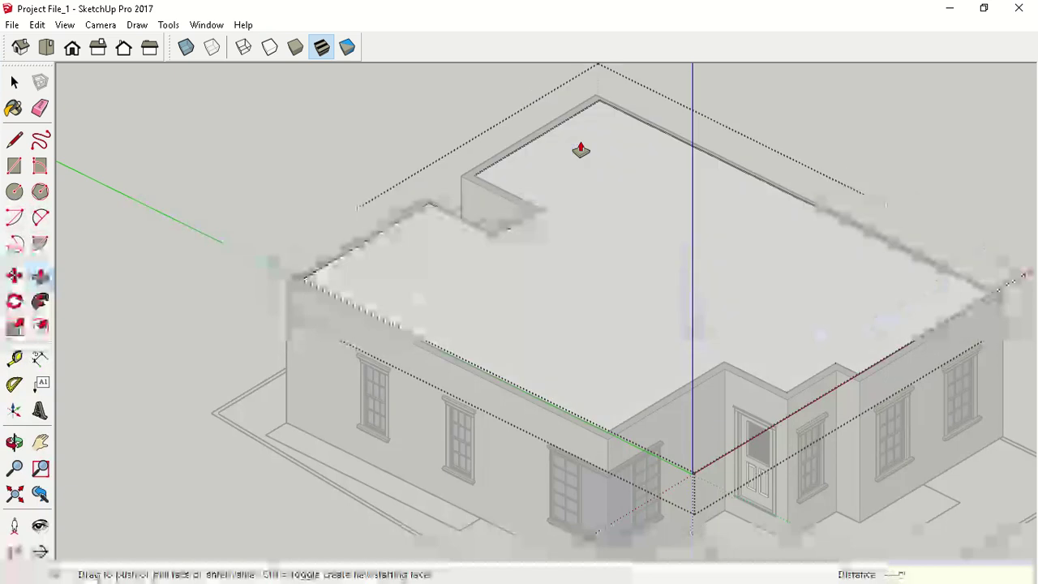
pyautogui.press('space')
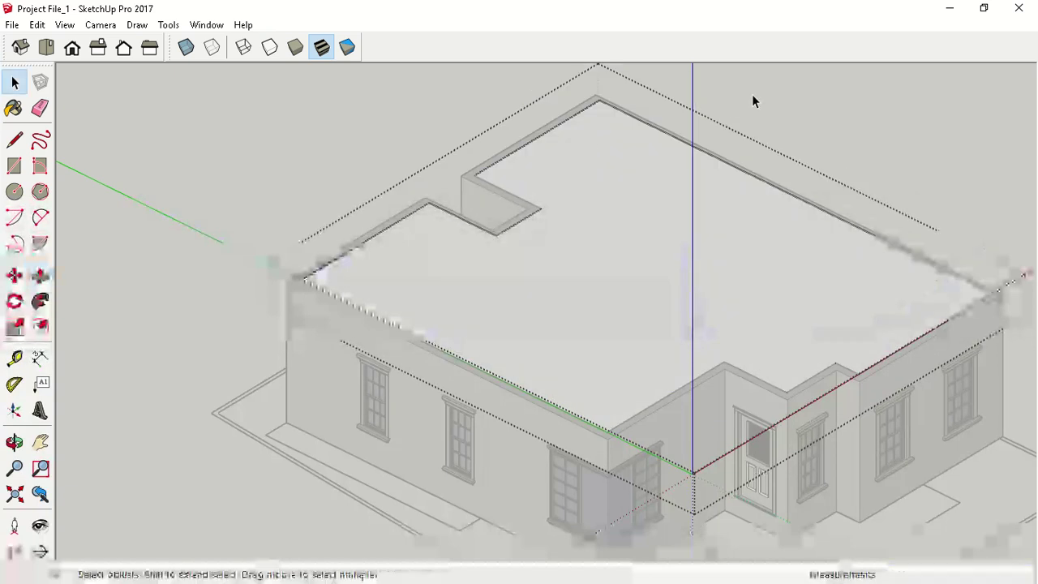
# Select the slab group and examine from several angles how it sits between the tops of the house walls.
pyautogui.scroll(-3, 741, 95)
pyautogui.moveTo(713, 278)
pyautogui.mouseDown(button='middle')
pyautogui.moveTo(556, 290)
pyautogui.moveTo(611, 321)
pyautogui.moveTo(579, 255)
pyautogui.moveTo(409, 430)
pyautogui.moveTo(576, 420)
pyautogui.mouseUp(button='middle')
pyautogui.scroll(-3, 610, 321)
pyautogui.click(610, 319)
pyautogui.scroll(4, 555, 415)
pyautogui.scroll(-2, 556, 415)
pyautogui.moveTo(619, 364); pyautogui.dragTo(621, 394, button='middle')
pyautogui.scroll(2, 624, 399)
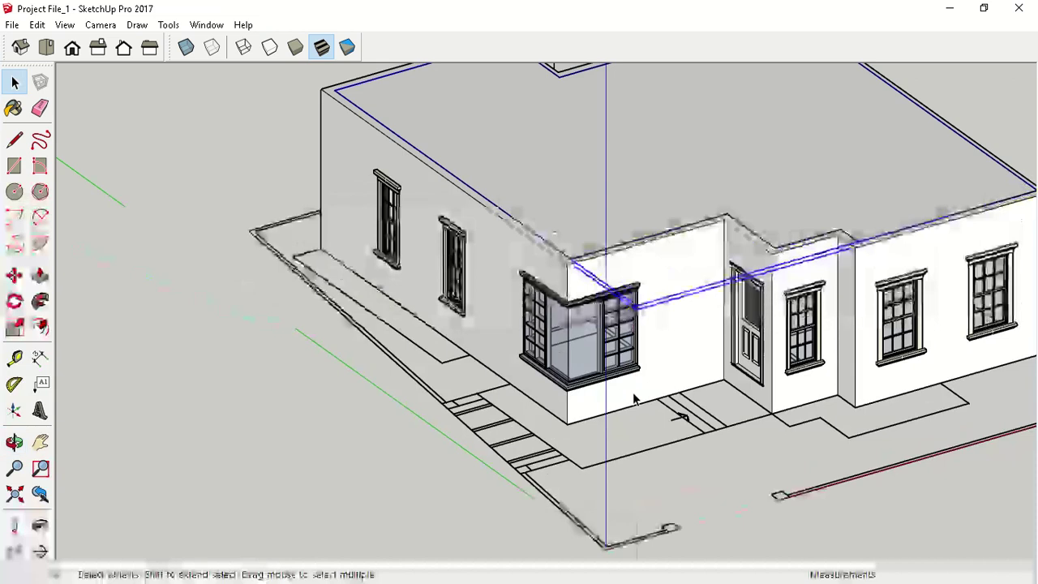
pyautogui.scroll(-1, 657, 332)
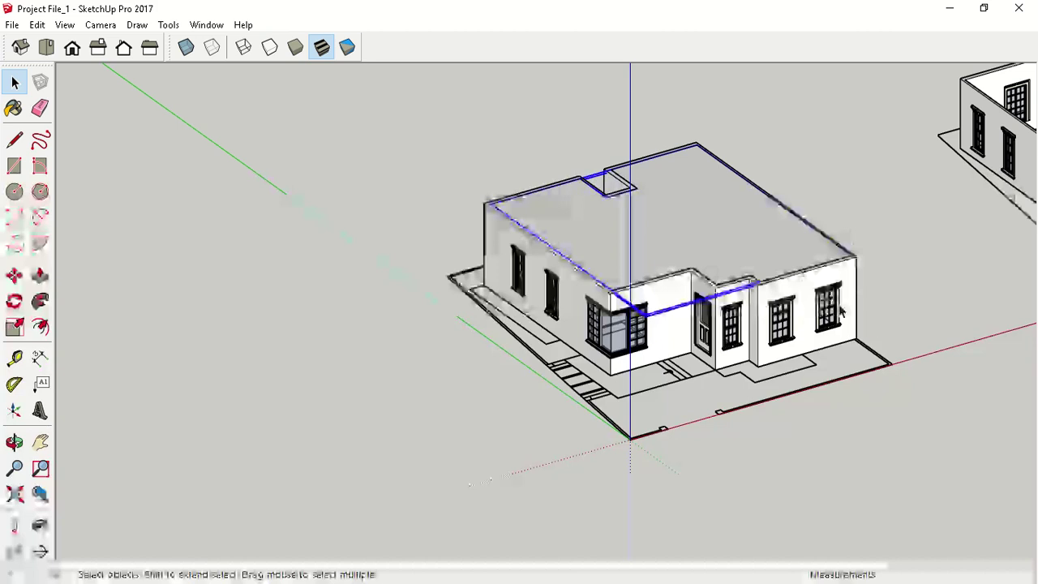
pyautogui.moveTo(821, 280); pyautogui.dragTo(762, 294, button='middle')
pyautogui.moveTo(781, 405); pyautogui.dragTo(875, 378, button='middle')
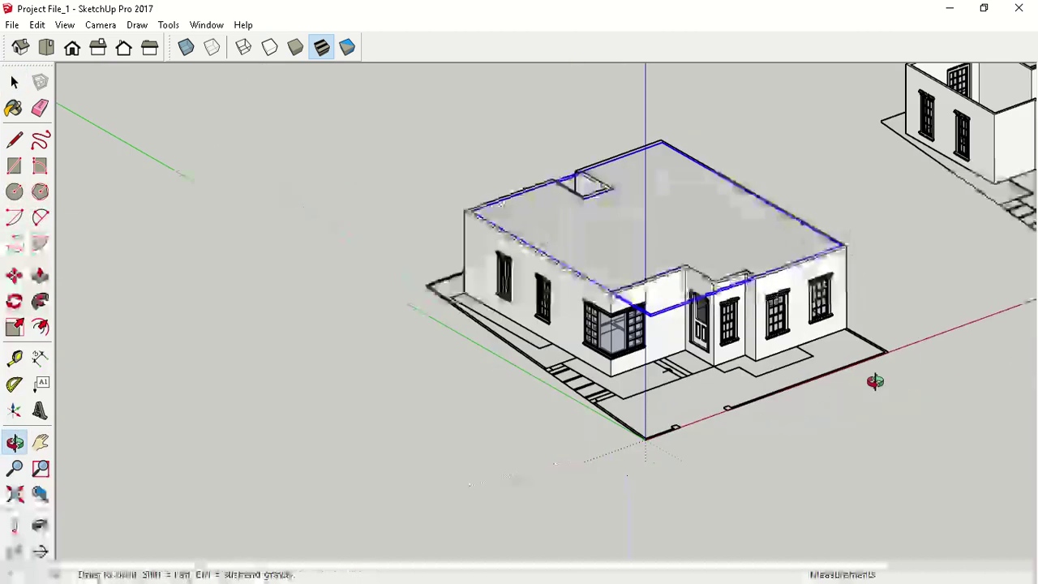
pyautogui.scroll(3, 793, 262)
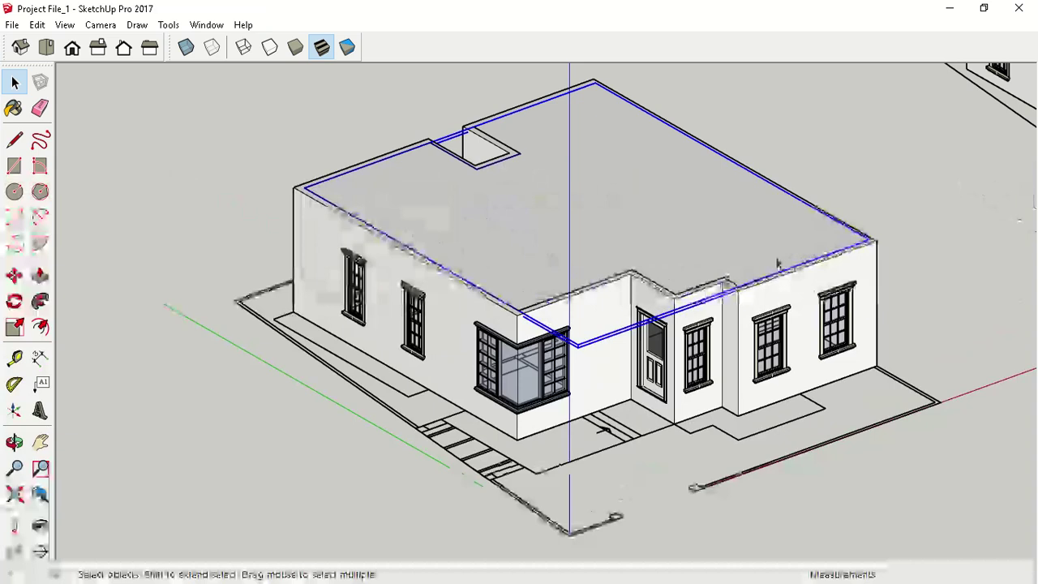
pyautogui.press('m')
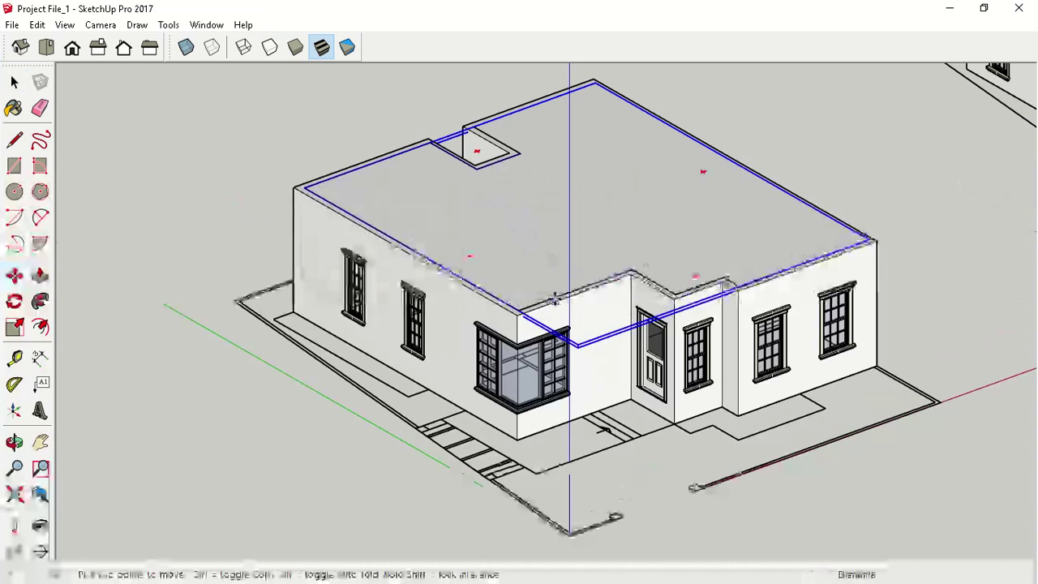
pyautogui.scroll(2, 856, 245)
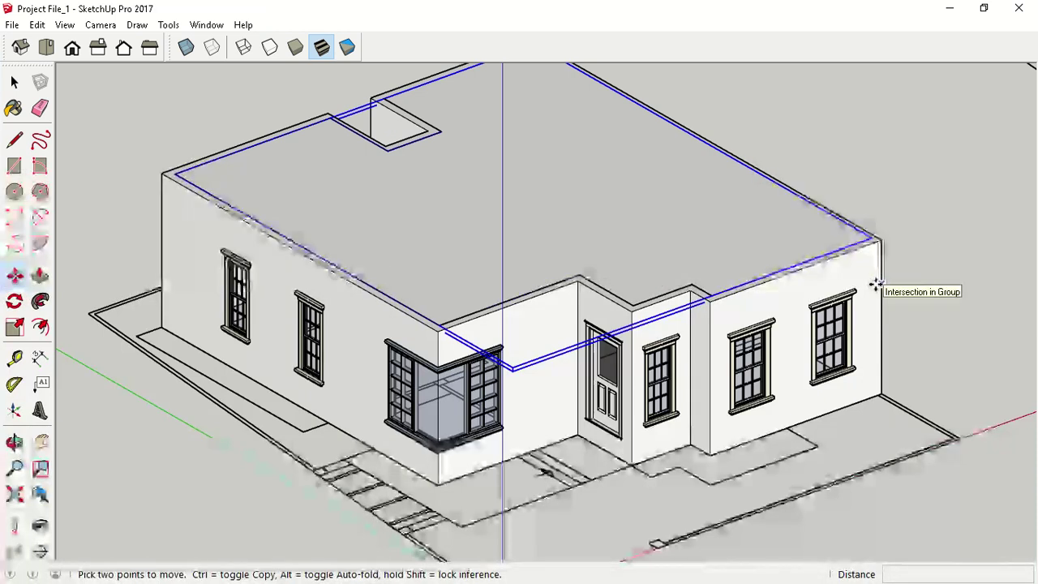
pyautogui.press('space')
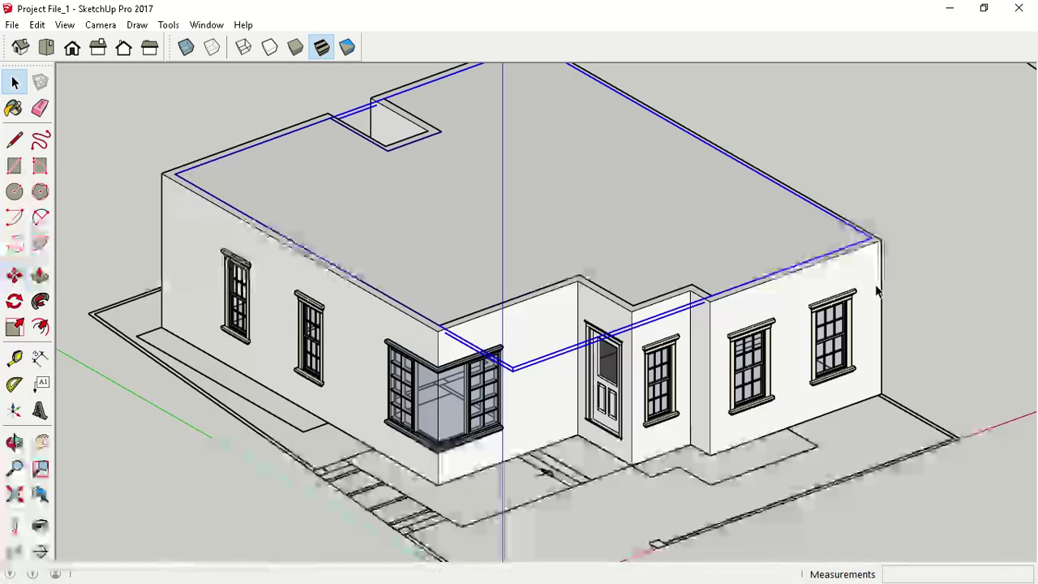
# Display the model's faces in X-ray mode and reselect the slab on top of the walls.
pyautogui.click(186, 48)
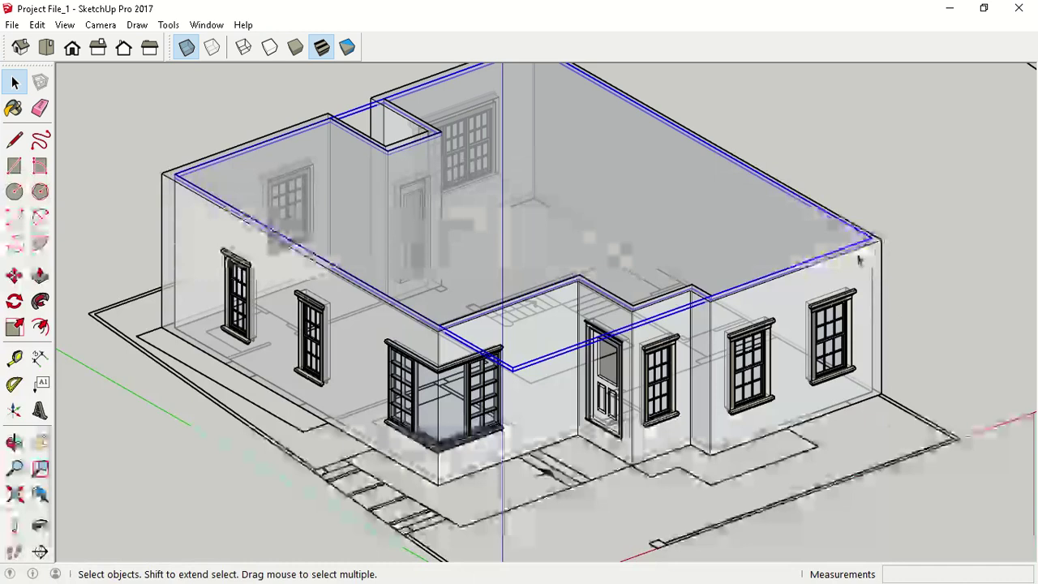
pyautogui.click(892, 215)
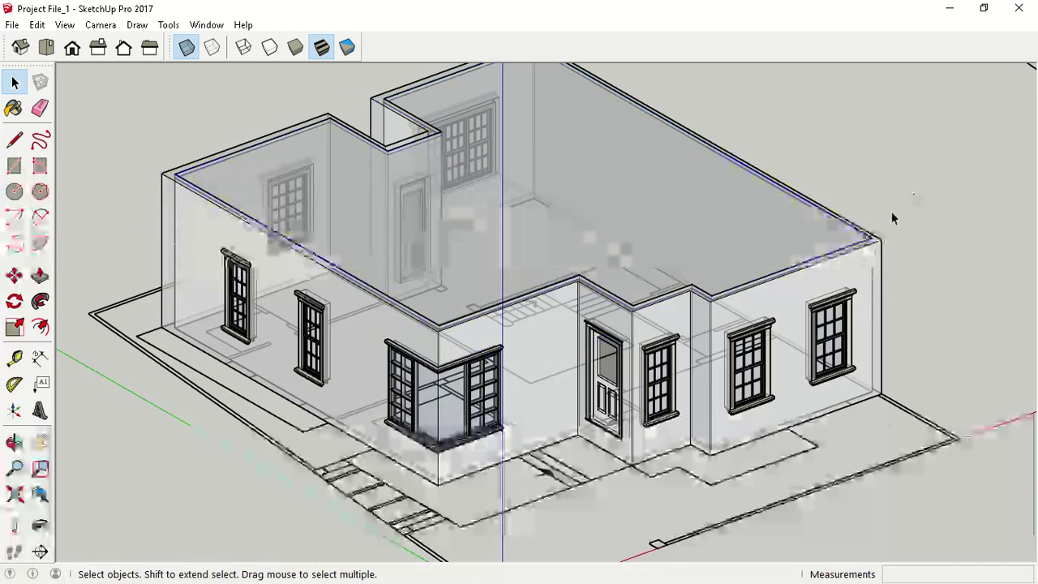
pyautogui.click(839, 227)
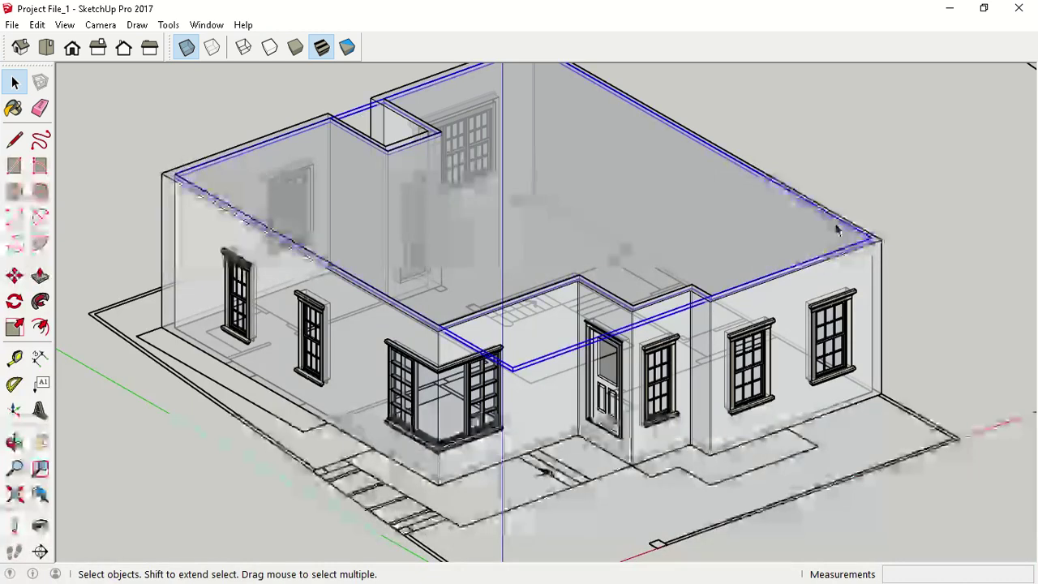
# Copy the top slab about 13.17' straight down from its corner to the base of the house walls.
pyautogui.press('m')
pyautogui.scroll(4, 873, 233)
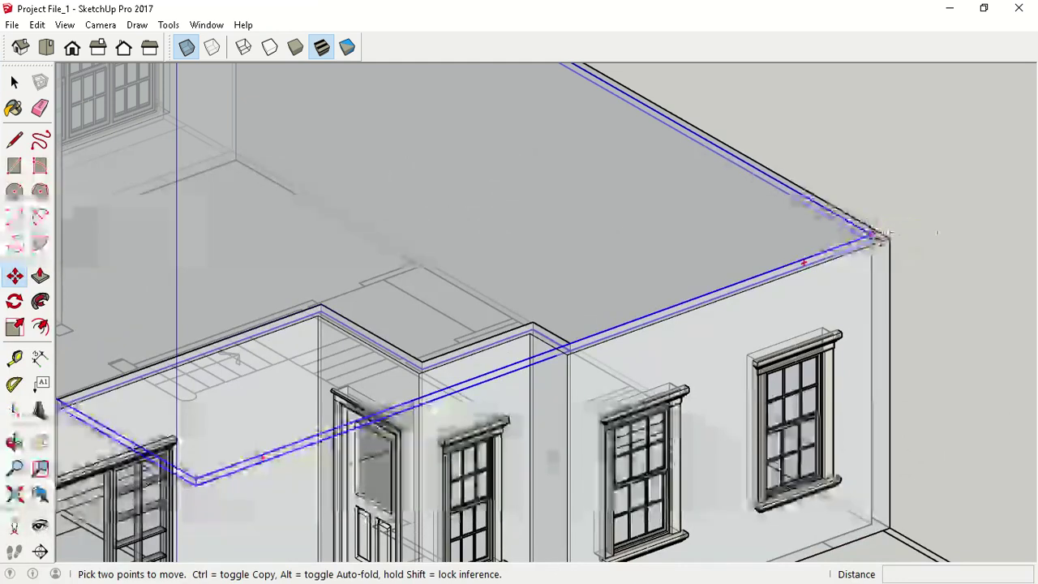
pyautogui.scroll(3, 890, 243)
pyautogui.scroll(-6, 866, 245)
pyautogui.press('ctrl')
pyautogui.click(866, 258)
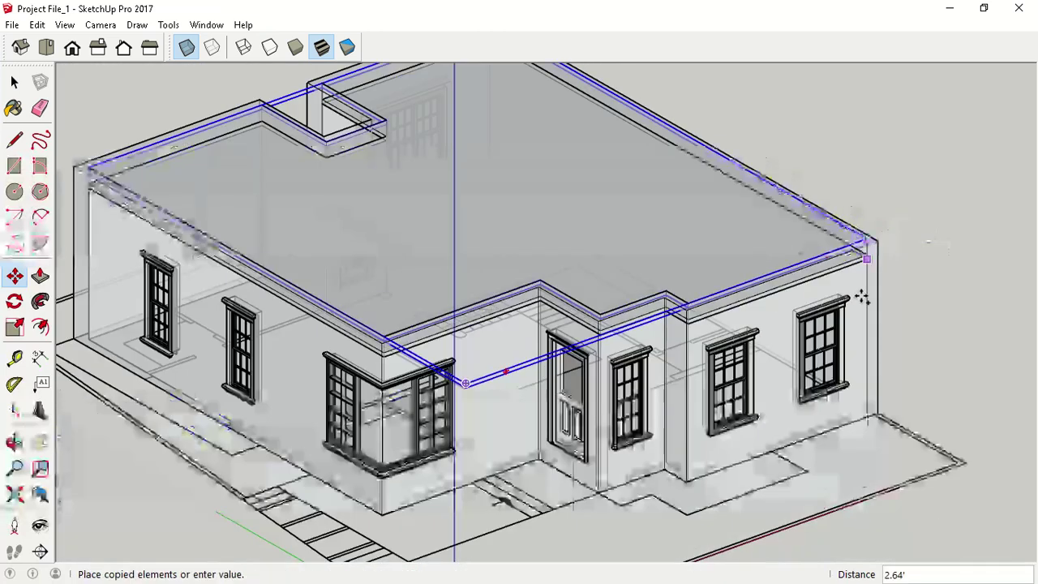
pyautogui.click(867, 413)
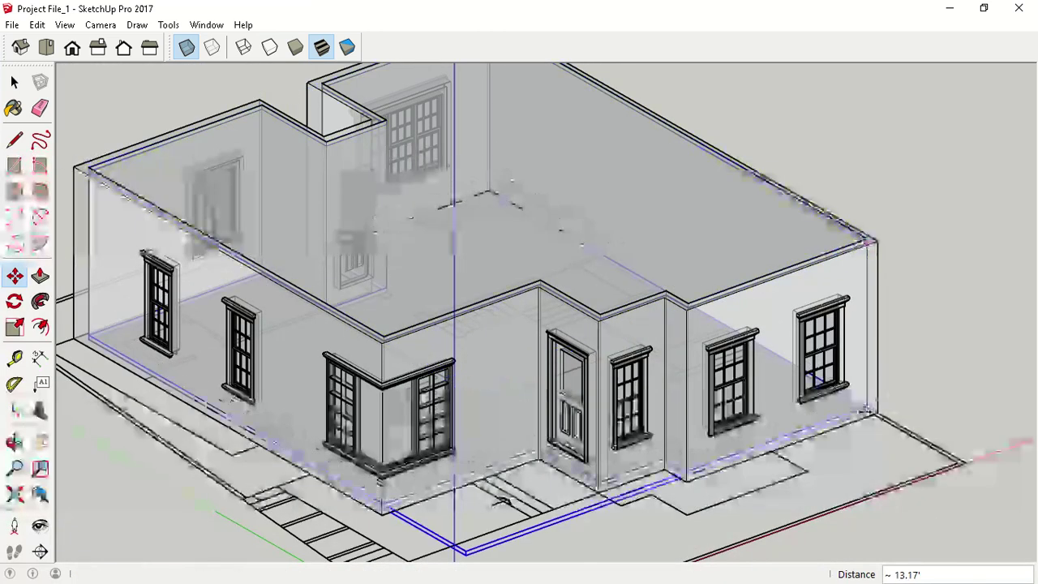
pyautogui.press('space')
pyautogui.scroll(4, 866, 414)
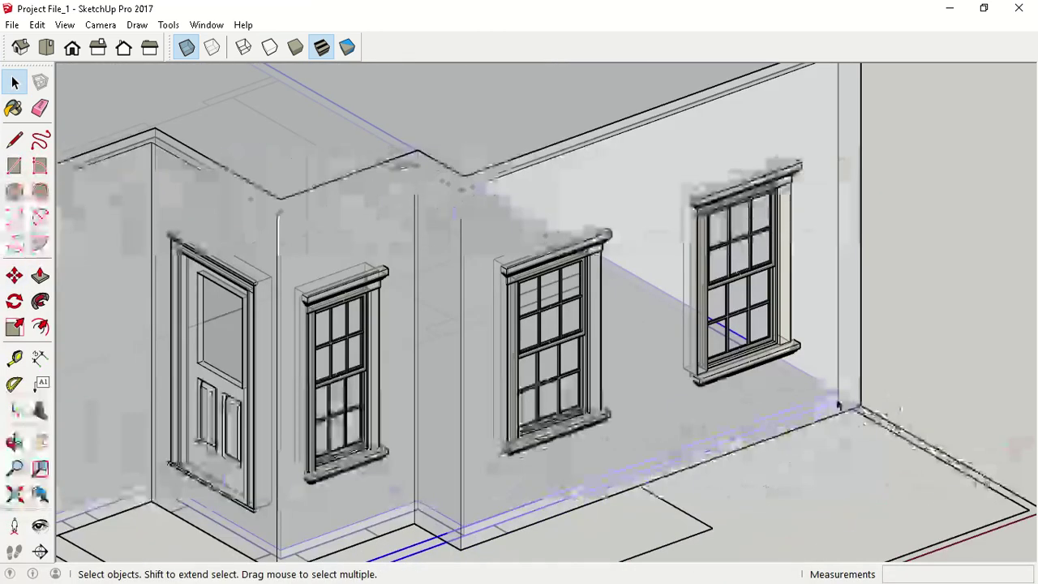
pyautogui.scroll(-4, 837, 404)
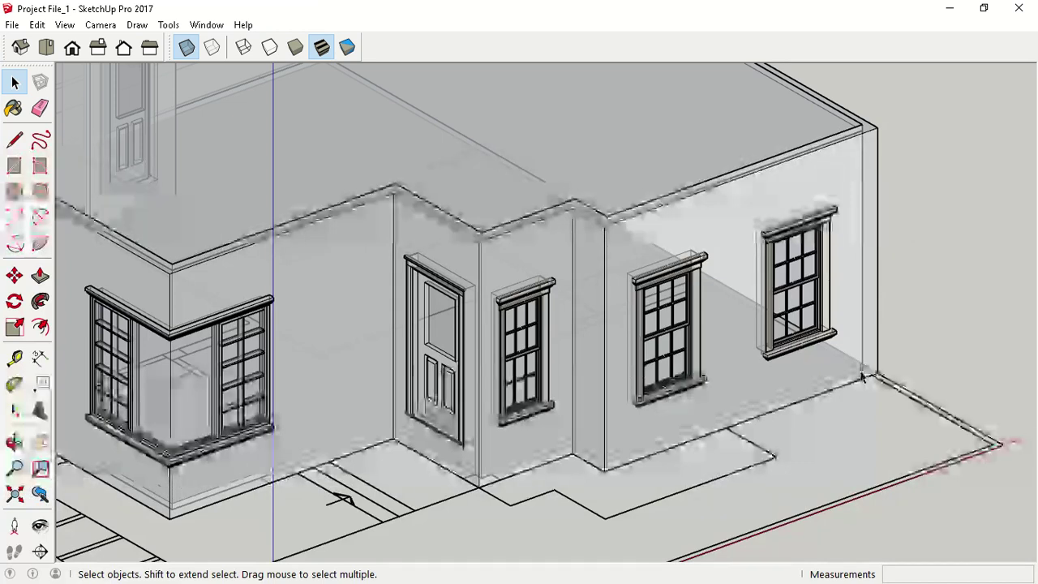
# Hide the upper slab to expose the interior and the floor slab.
pyautogui.click(784, 114)
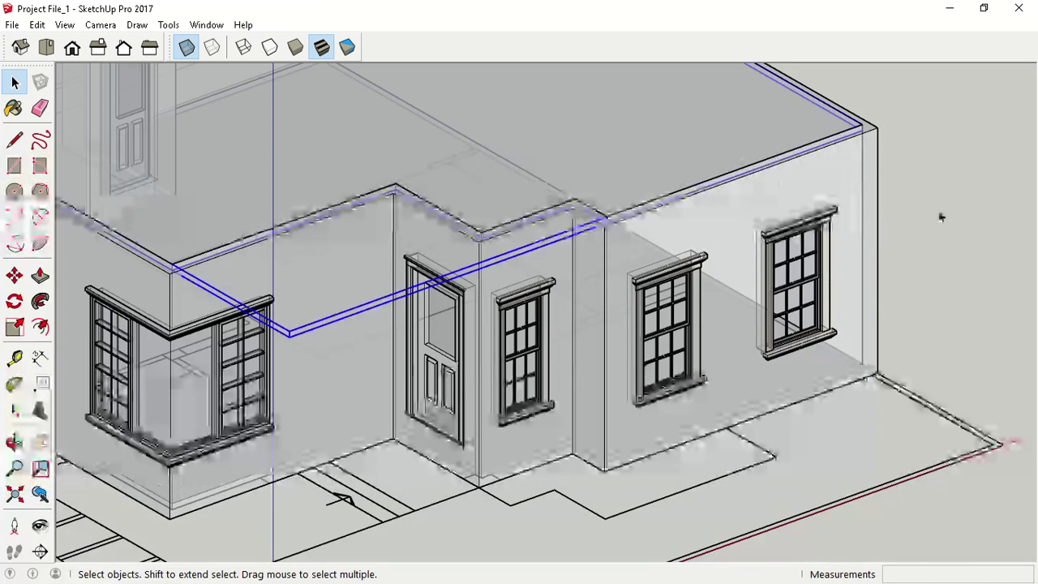
pyautogui.moveTo(825, 122); pyautogui.dragTo(762, 253, button='middle')
pyautogui.rightClick(762, 253)
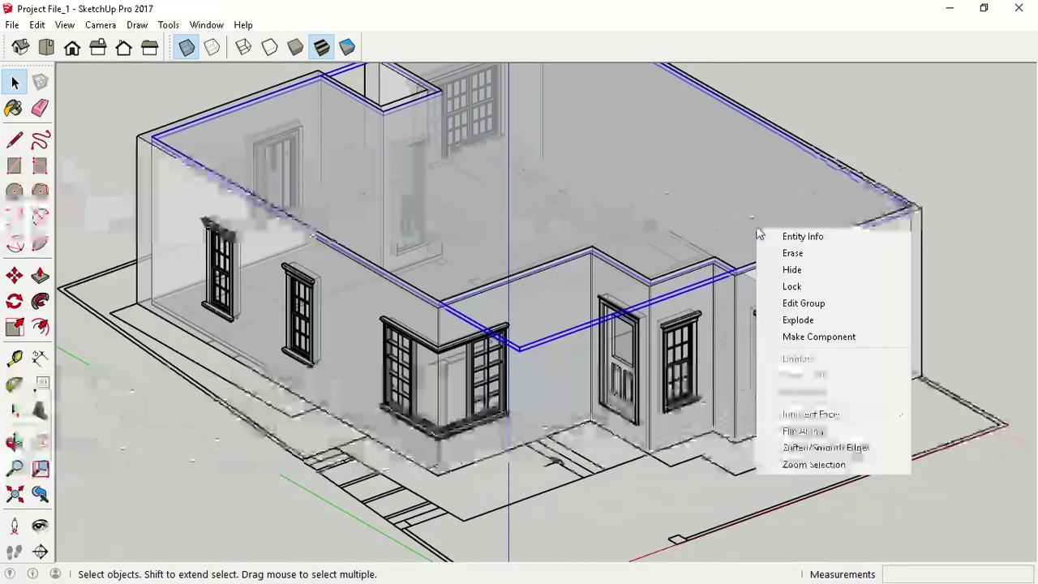
pyautogui.click(782, 270)
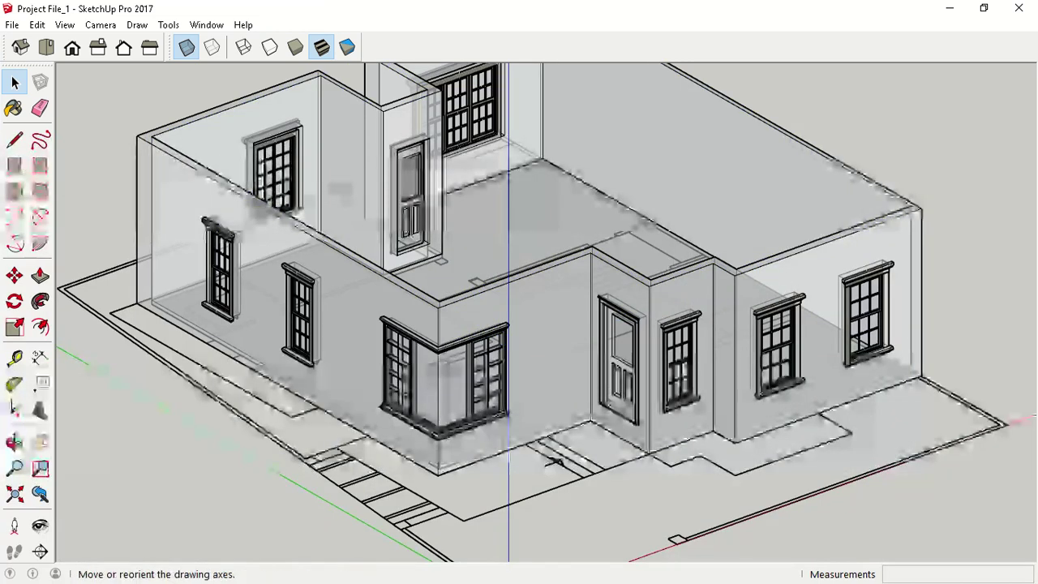
# Open the floor slab's group and pull its top face upward with Push/Pull to thicken the slab.
pyautogui.click(40, 277)
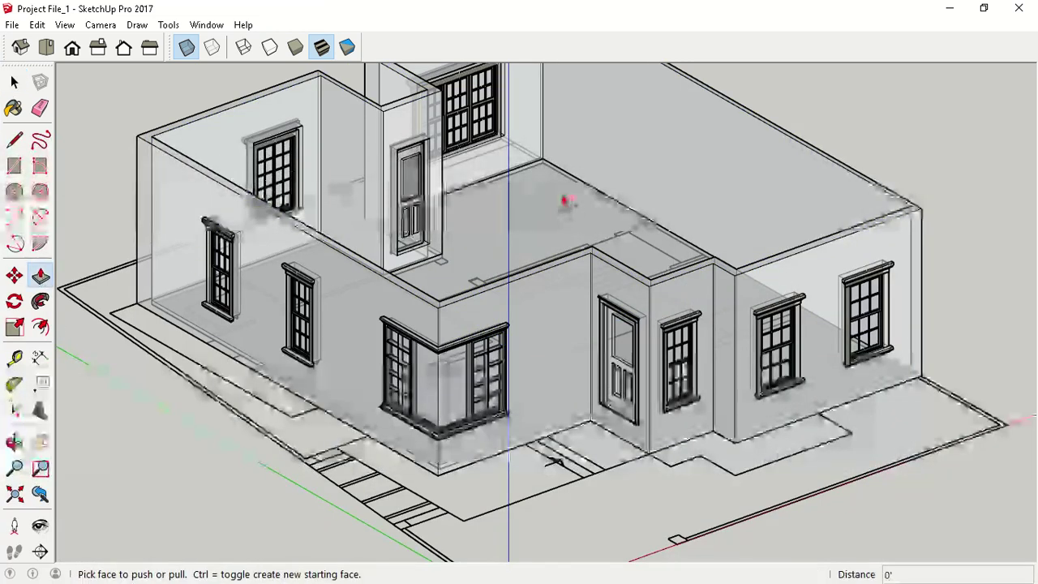
pyautogui.press('space')
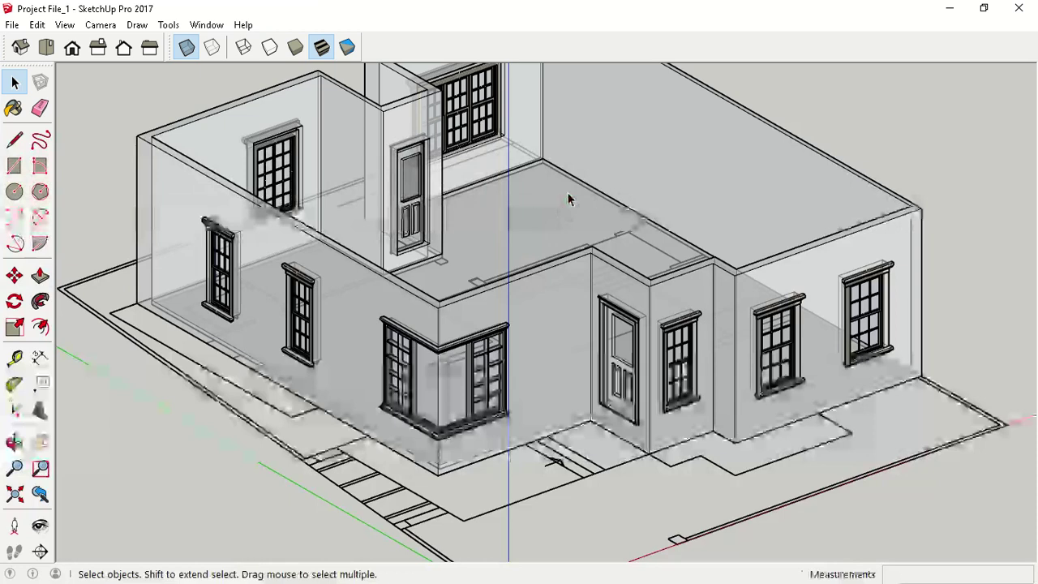
pyautogui.doubleClick(569, 199)
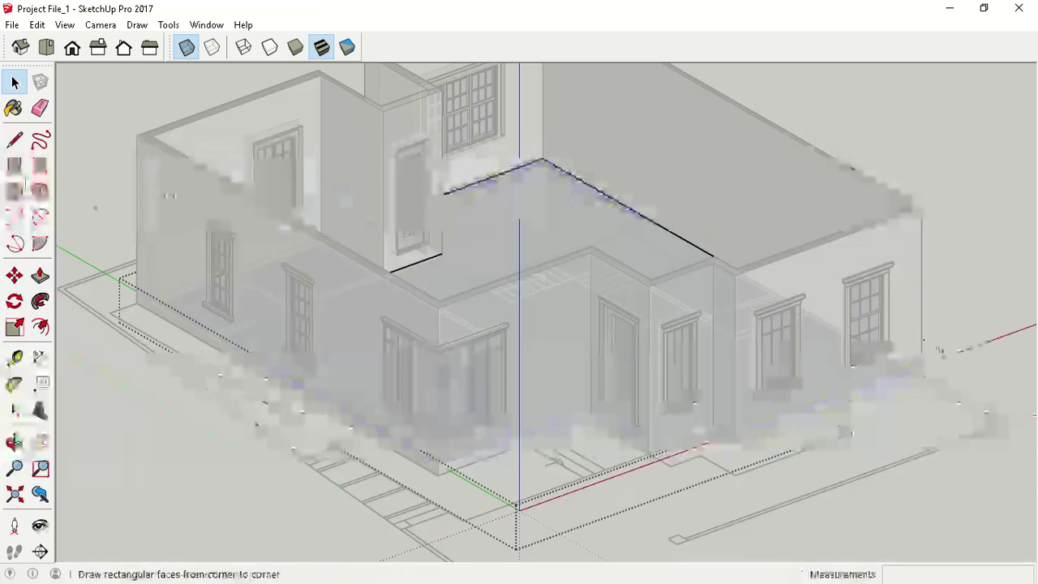
pyautogui.click(40, 278)
pyautogui.moveTo(586, 203); pyautogui.dragTo(593, 175)
pyautogui.press('space')
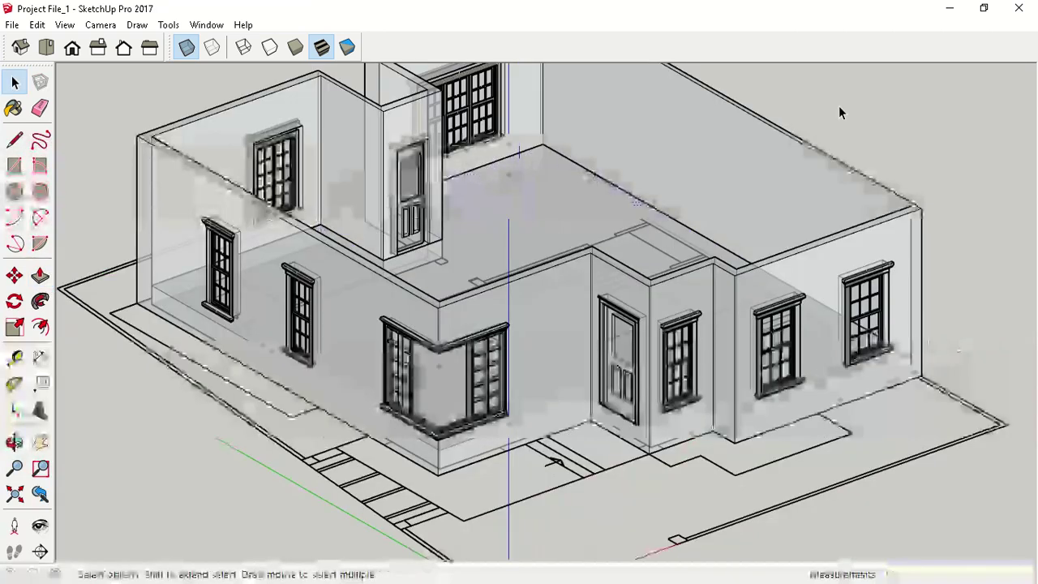
# Unhide all hidden objects to bring back the roof slab and turn off X-ray display.
pyautogui.click(38, 25)
pyautogui.moveTo(132, 240)
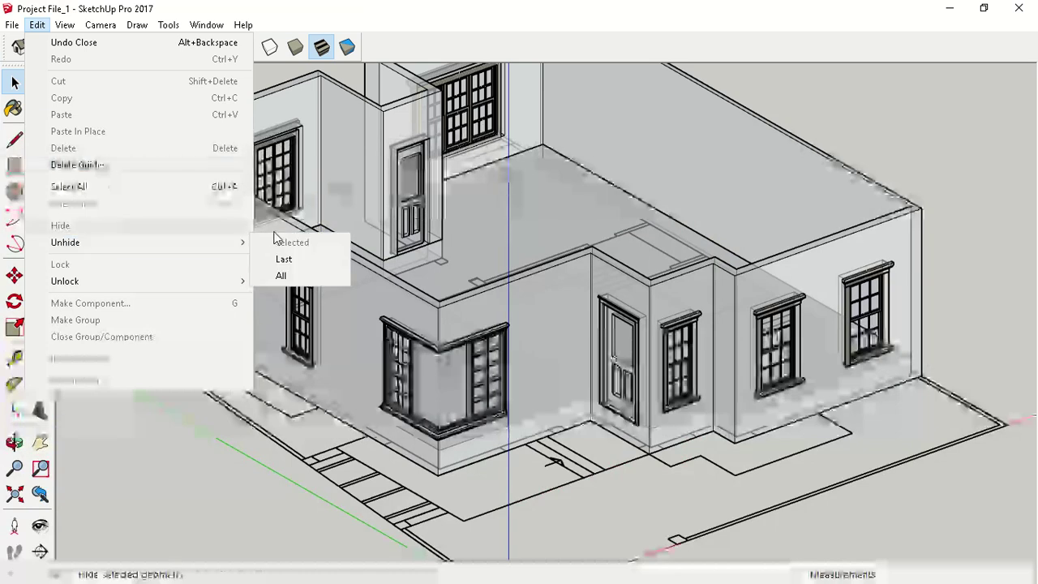
pyautogui.click(280, 275)
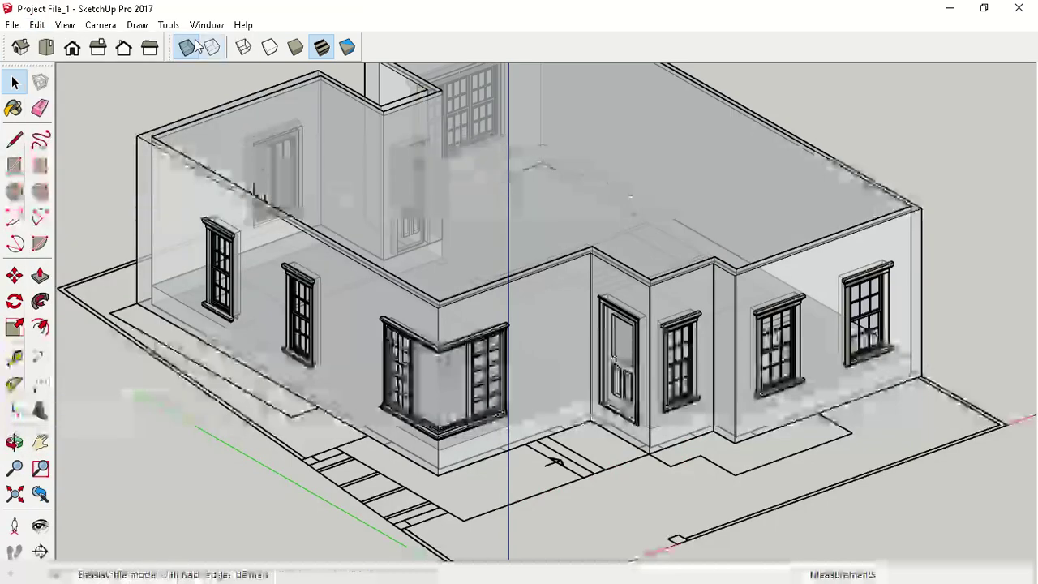
pyautogui.click(184, 49)
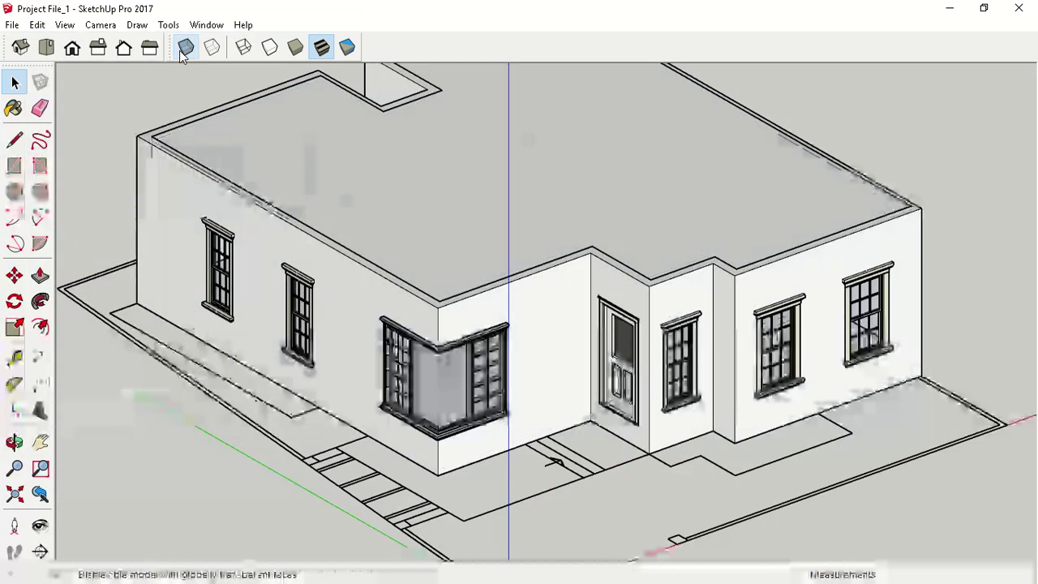
# Trace the patio outline behind the house, following the rear walls and the door recess back to the starting corner to close the face.
pyautogui.moveTo(852, 447); pyautogui.dragTo(764, 403, button='middle')
pyautogui.moveTo(602, 476); pyautogui.dragTo(711, 376, button='middle')
pyautogui.moveTo(625, 370); pyautogui.dragTo(704, 454, button='middle')
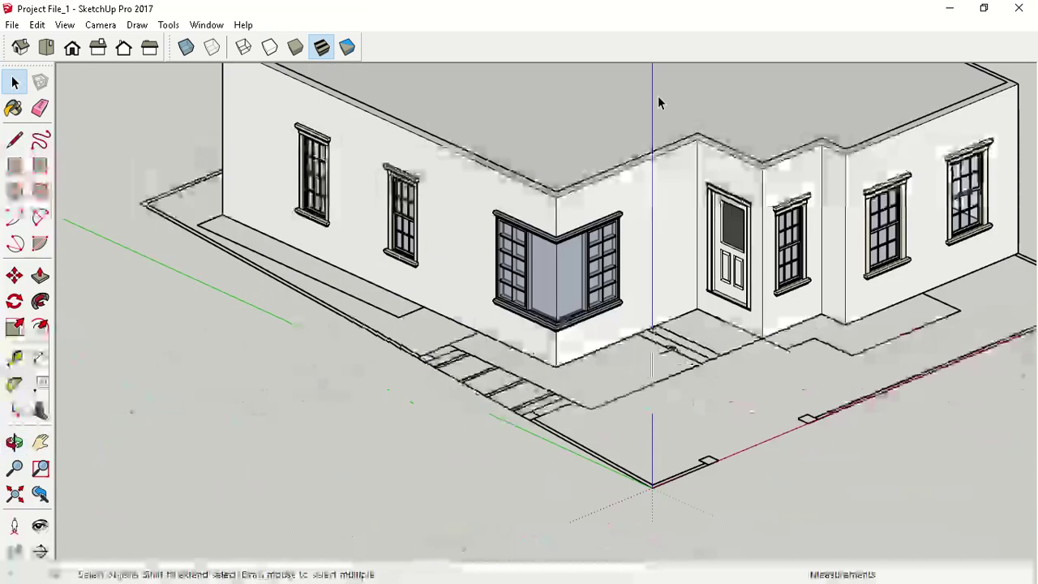
pyautogui.scroll(-6, 657, 132)
pyautogui.moveTo(538, 360); pyautogui.dragTo(890, 456, button='middle')
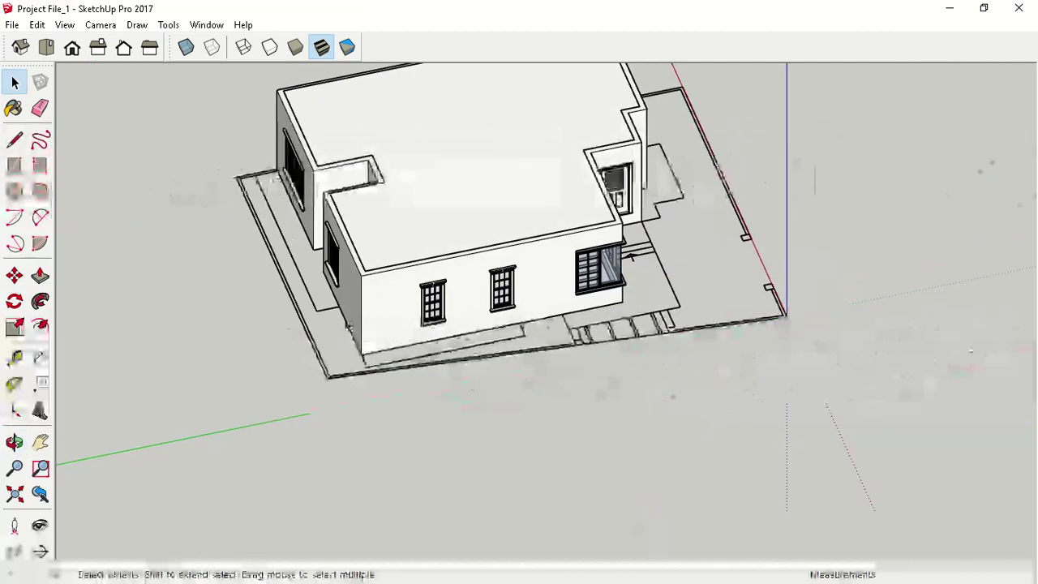
pyautogui.moveTo(631, 146); pyautogui.dragTo(306, 308, button='middle')
pyautogui.moveTo(460, 351); pyautogui.dragTo(357, 267, button='middle')
pyautogui.scroll(3, 354, 264)
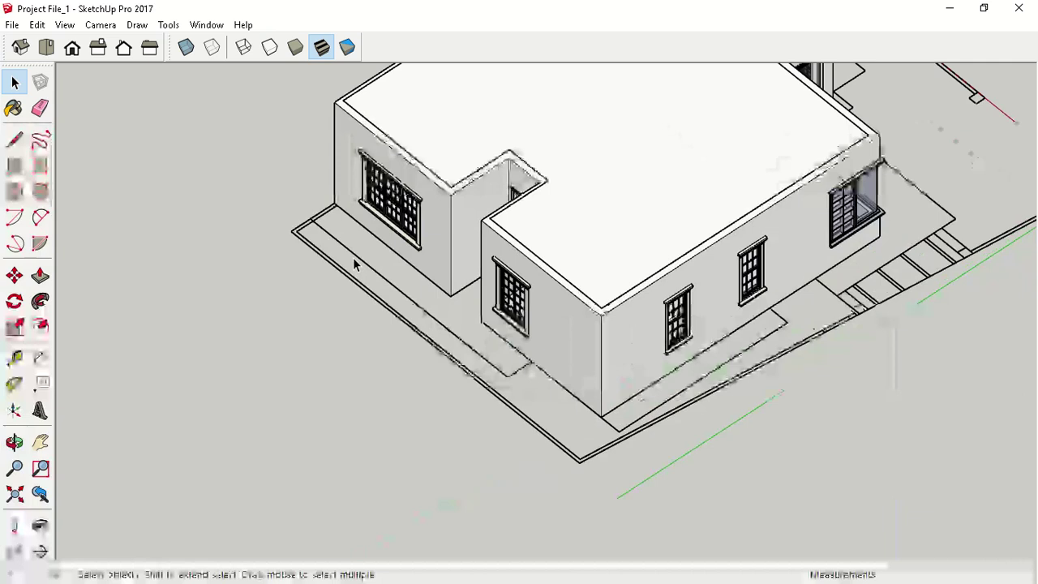
pyautogui.press('l')
pyautogui.click(334, 203)
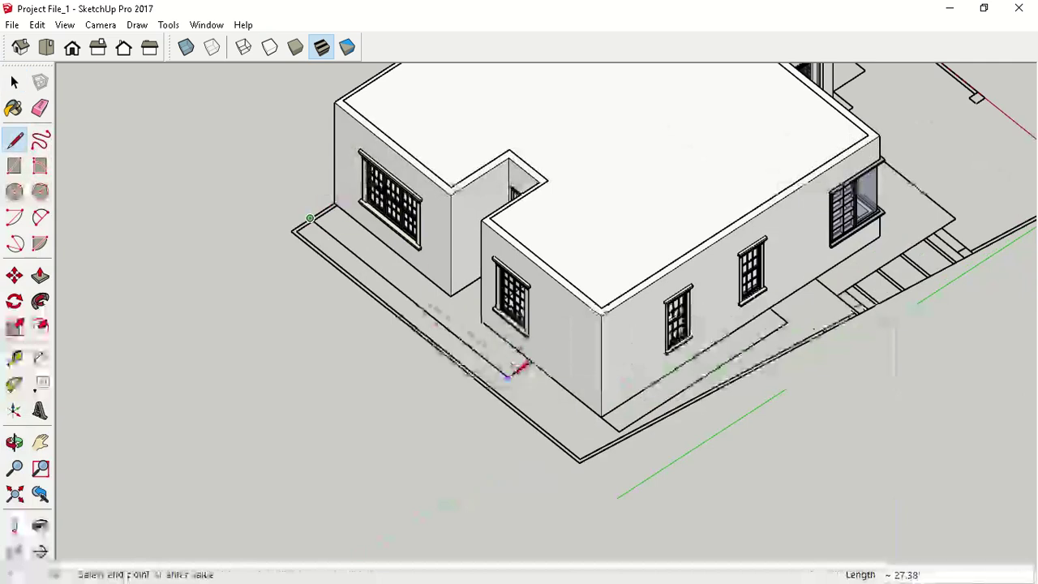
pyautogui.moveTo(493, 317); pyautogui.dragTo(769, 310, button='middle')
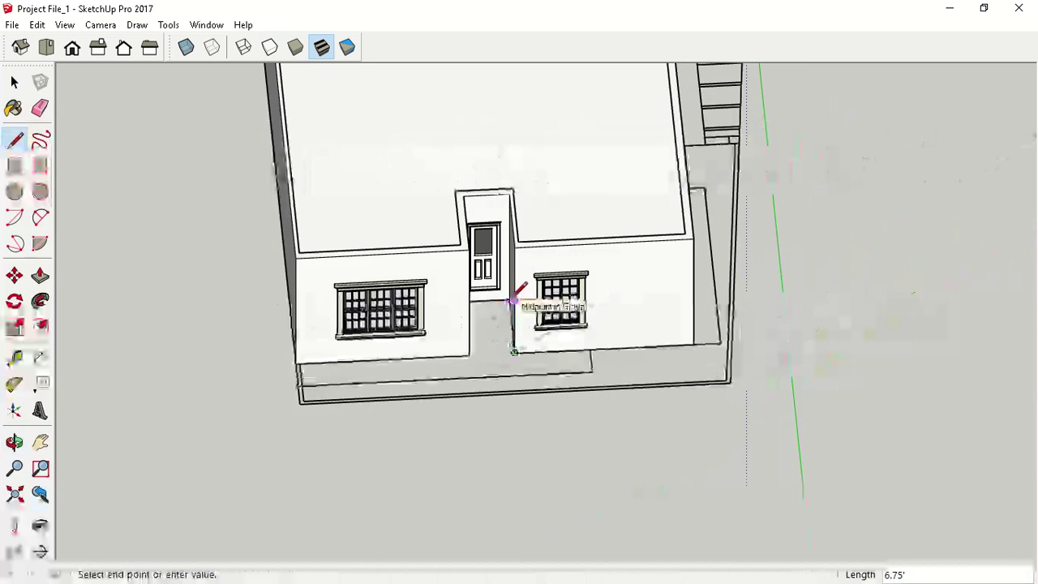
pyautogui.scroll(3, 509, 301)
pyautogui.moveTo(504, 302); pyautogui.dragTo(537, 269, button='middle')
pyautogui.moveTo(503, 312)
pyautogui.mouseDown(button='middle')
pyautogui.moveTo(368, 364)
pyautogui.moveTo(453, 308)
pyautogui.mouseUp(button='middle')
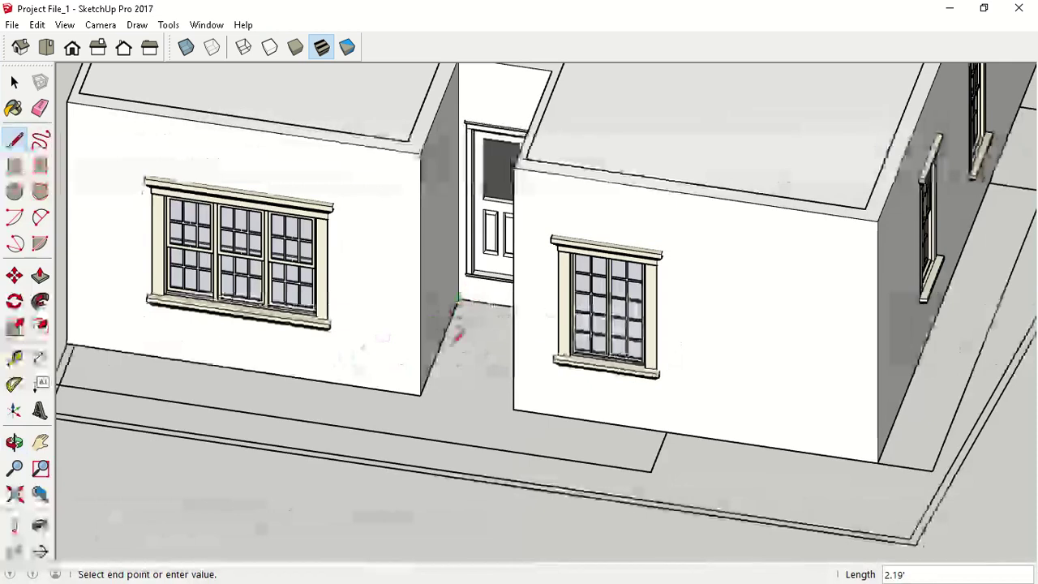
pyautogui.click(420, 395)
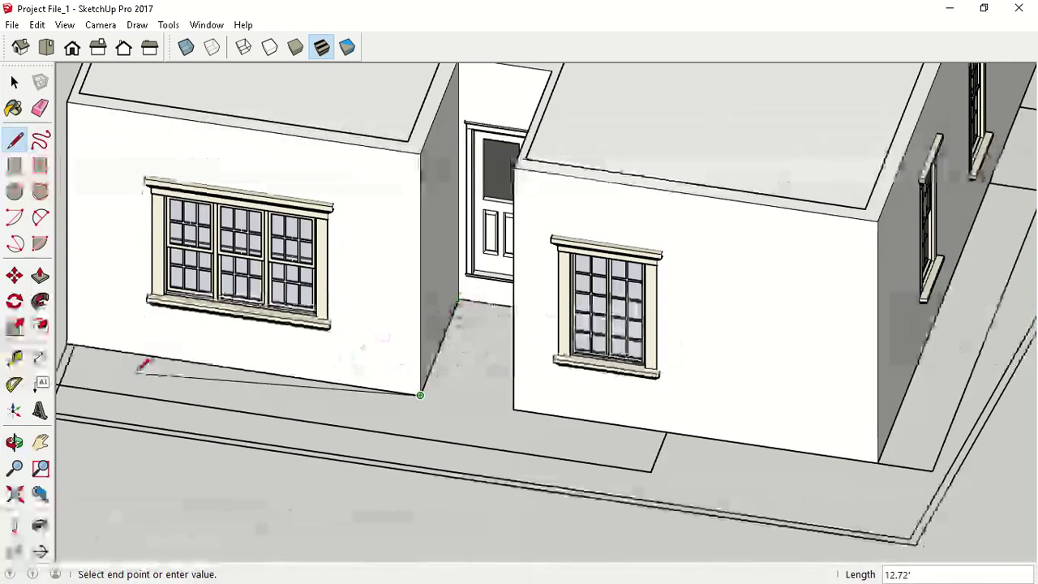
pyautogui.click(70, 346)
# Group the traced rear patio face and raise it 12" with Push/Pull inside the group.
pyautogui.press('space')
pyautogui.click(106, 371)
pyautogui.rightClick(121, 371)
pyautogui.click(162, 296)
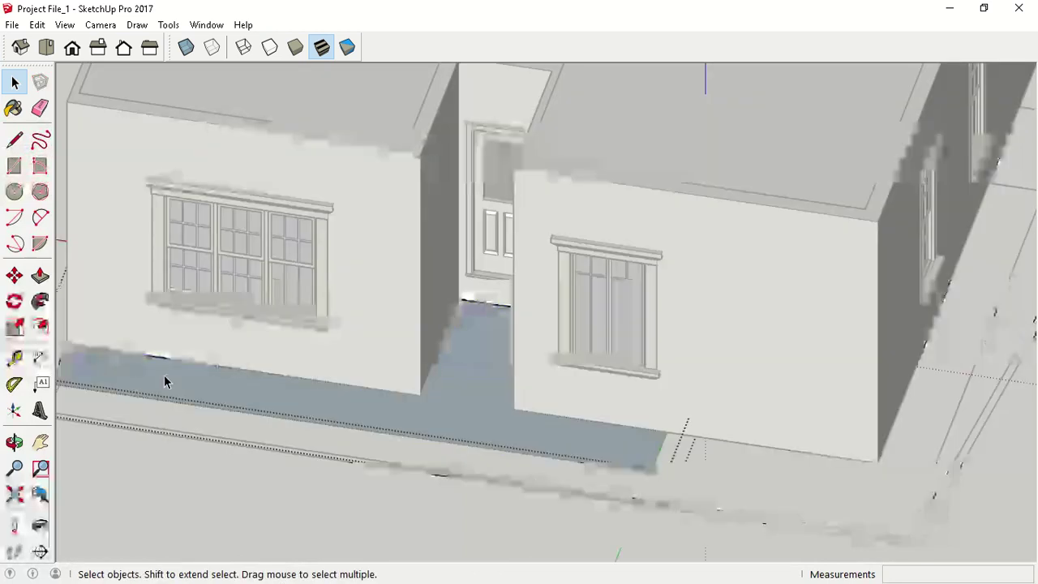
pyautogui.press('p')
pyautogui.moveTo(171, 383); pyautogui.dragTo(184, 362)
pyautogui.write('12"')
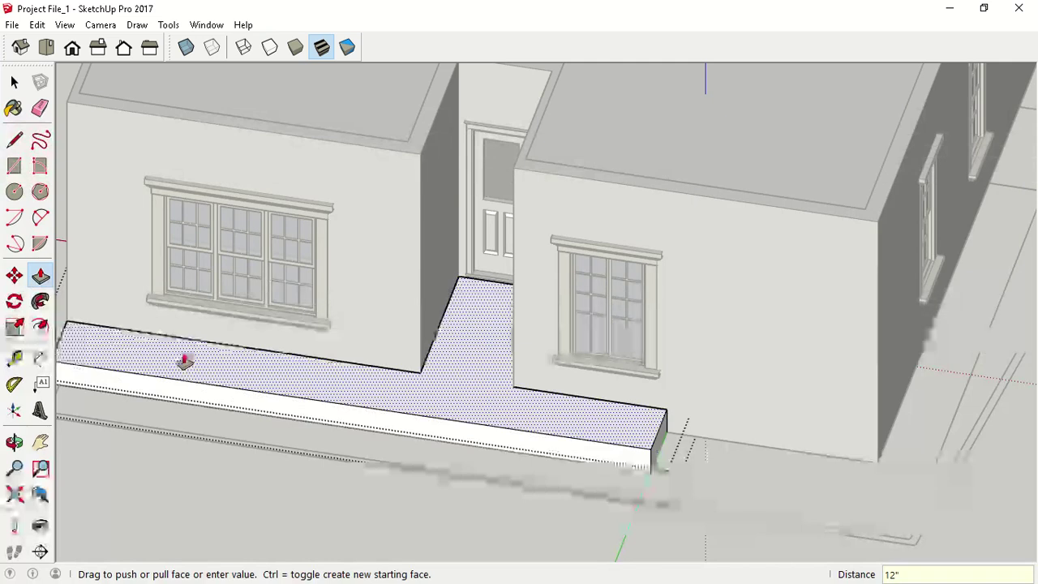
pyautogui.press('Return')
pyautogui.press('space')
# Trace the narrow strip along the house's side wall beneath the two windows as a closed face.
pyautogui.scroll(-5, 179, 403)
pyautogui.moveTo(462, 441); pyautogui.dragTo(387, 366, button='middle')
pyautogui.scroll(2, 381, 371)
pyautogui.press('l')
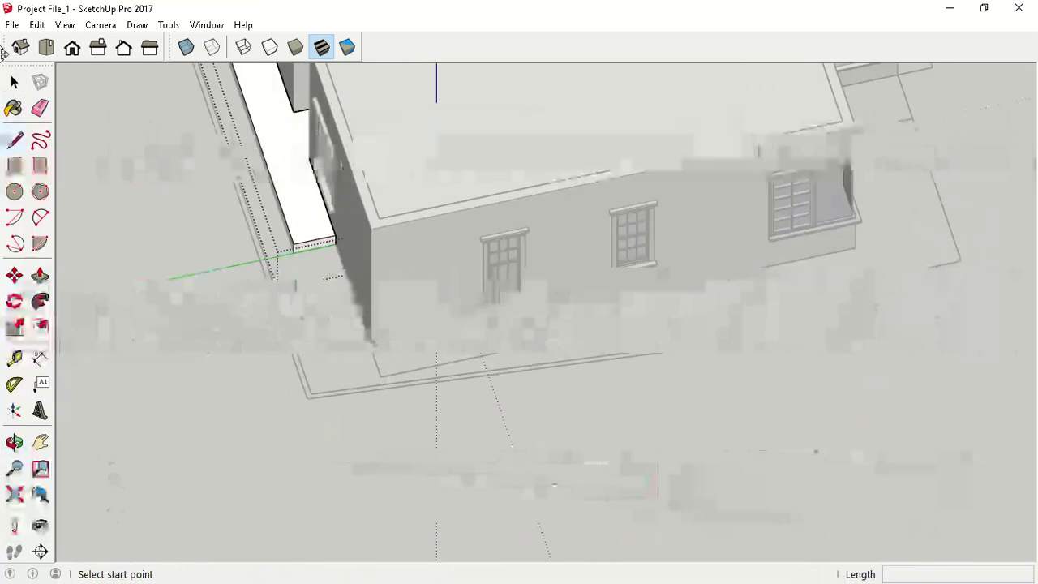
pyautogui.click(370, 349)
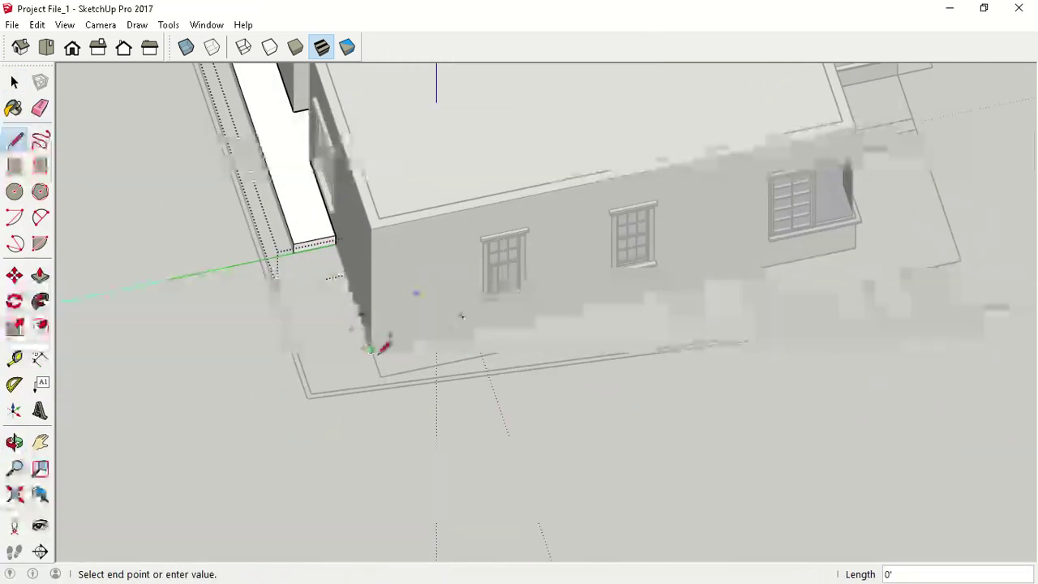
pyautogui.click(381, 376)
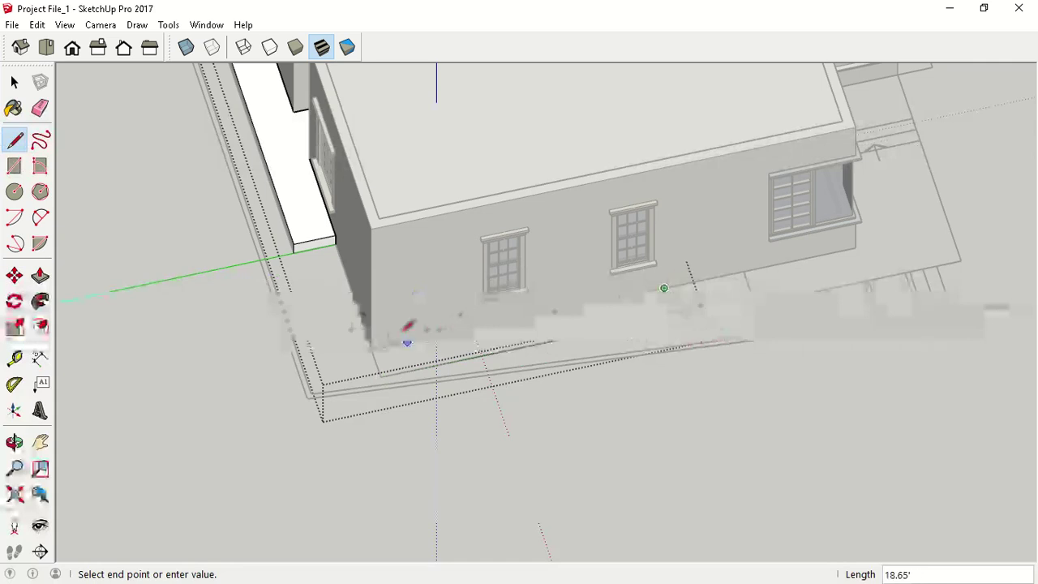
pyautogui.click(372, 348)
# Raise the side strip face 12" with Push/Pull.
pyautogui.press('p')
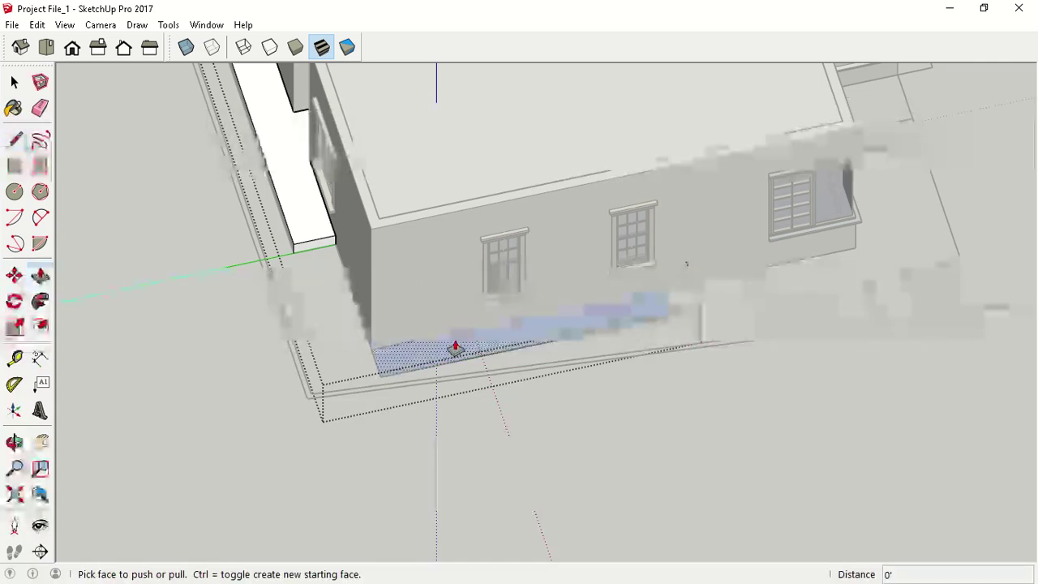
pyautogui.click(456, 346)
pyautogui.write('12')
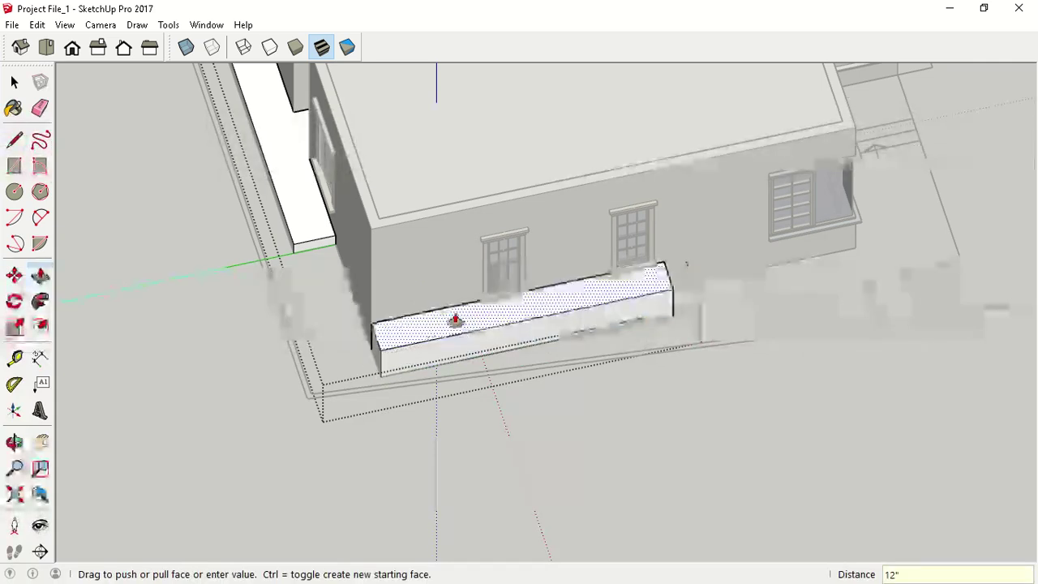
pyautogui.write("1'")
pyautogui.press('Return')
pyautogui.press('space')
# Trace the L-shaped area around the corner window up to the entrance door and pull it up level with the side strip's top.
pyautogui.moveTo(703, 386); pyautogui.dragTo(465, 424, button='middle')
pyautogui.scroll(2, 467, 427)
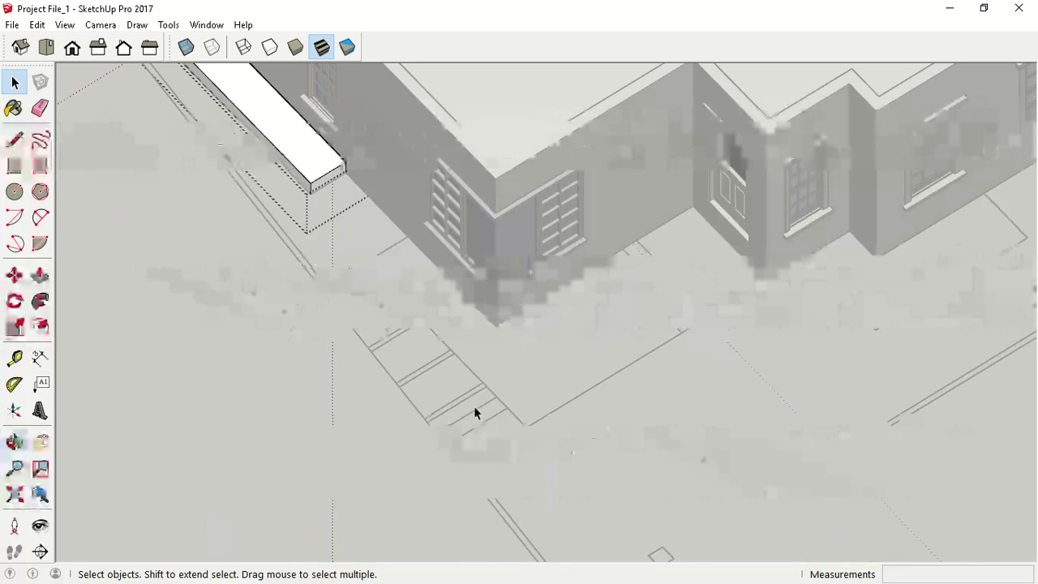
pyautogui.scroll(3, 354, 264)
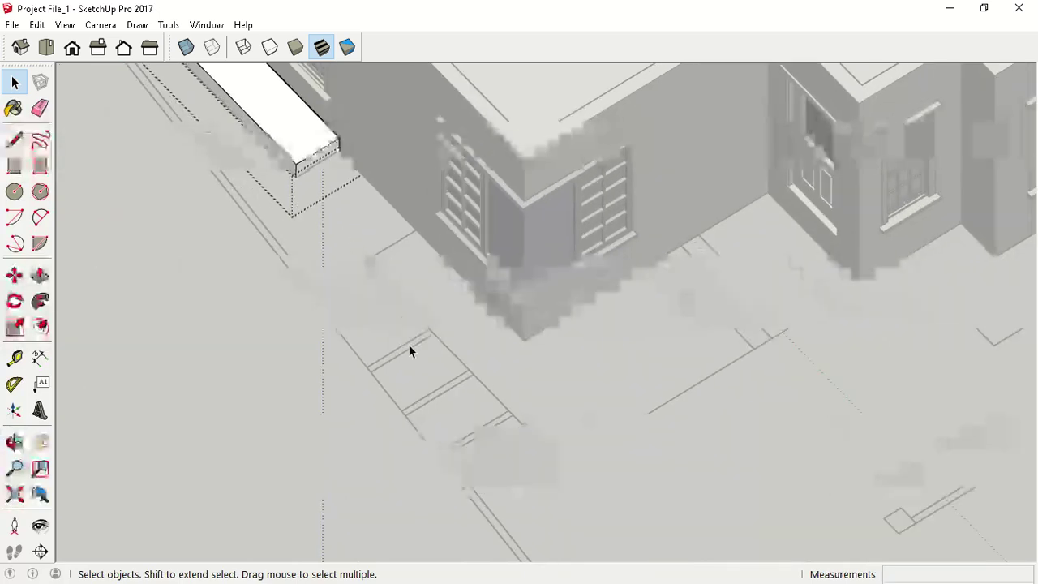
pyautogui.press('l')
pyautogui.click(415, 229)
pyautogui.click(362, 262)
pyautogui.click(562, 463)
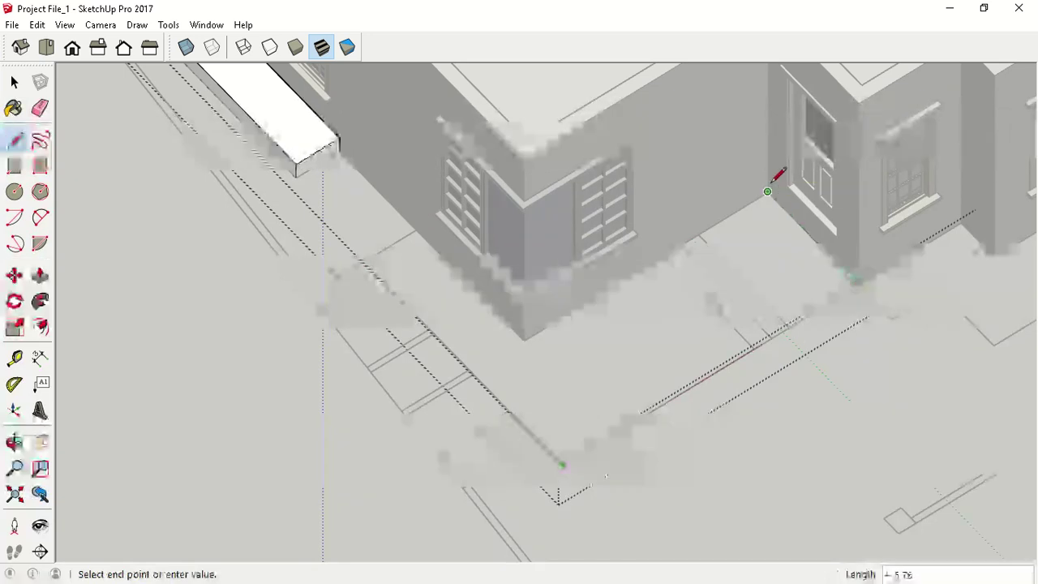
pyautogui.click(523, 339)
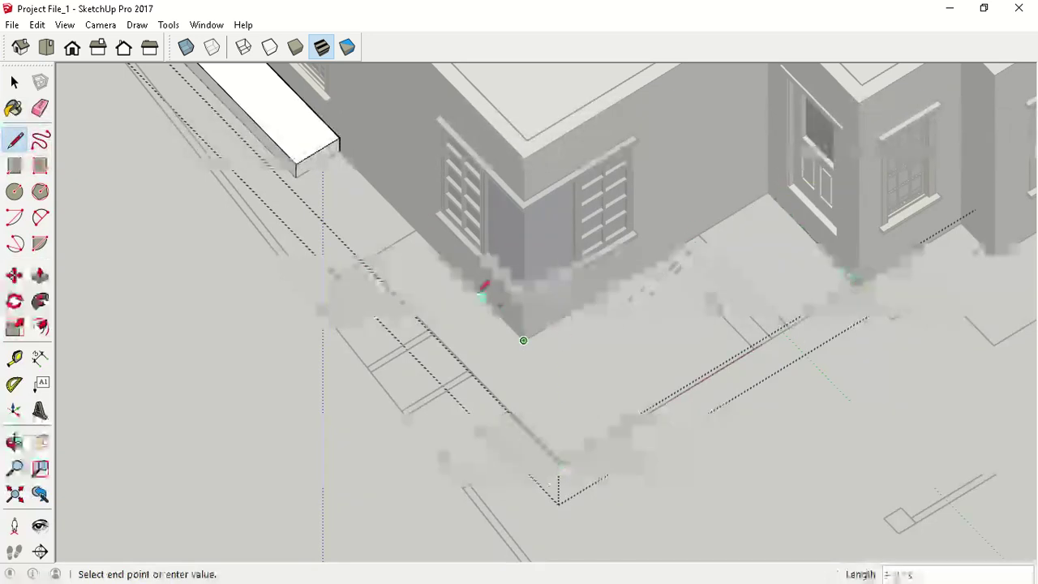
pyautogui.click(416, 230)
pyautogui.press('p')
pyautogui.moveTo(414, 287); pyautogui.dragTo(416, 241)
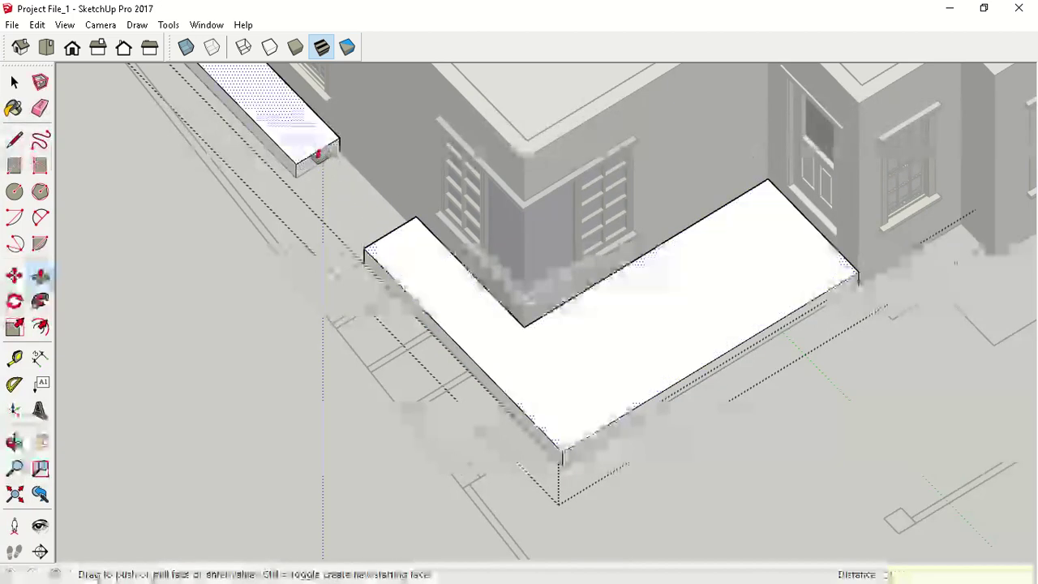
# Trace the stepped outline along the front wall beyond the entrance door and pull it up level with the adjacent slab.
pyautogui.keyDown('shift'); pyautogui.moveTo(676, 430); pyautogui.dragTo(327, 412, button='middle'); pyautogui.keyUp('shift')
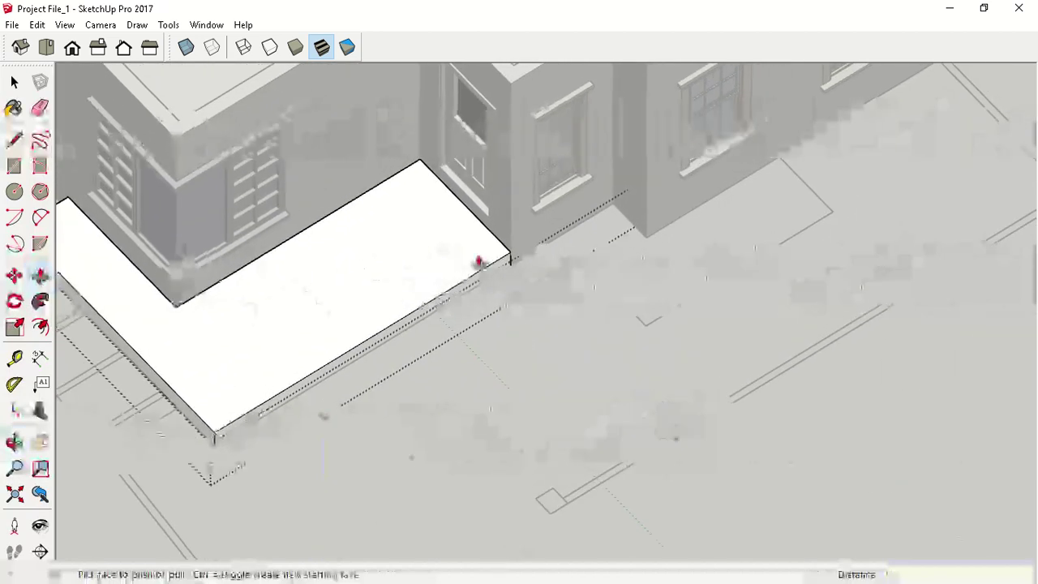
pyautogui.press('l')
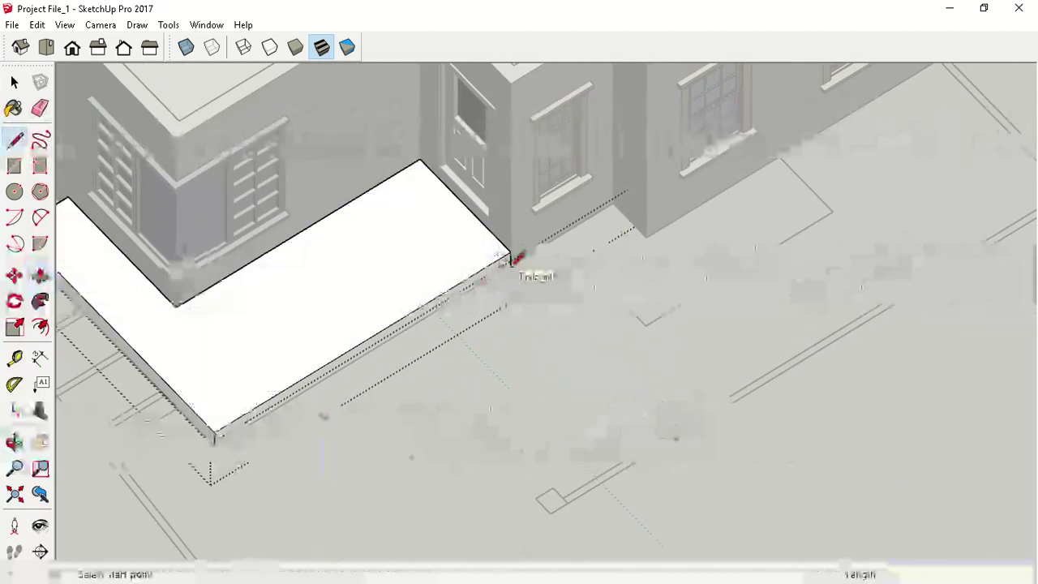
pyautogui.click(510, 260)
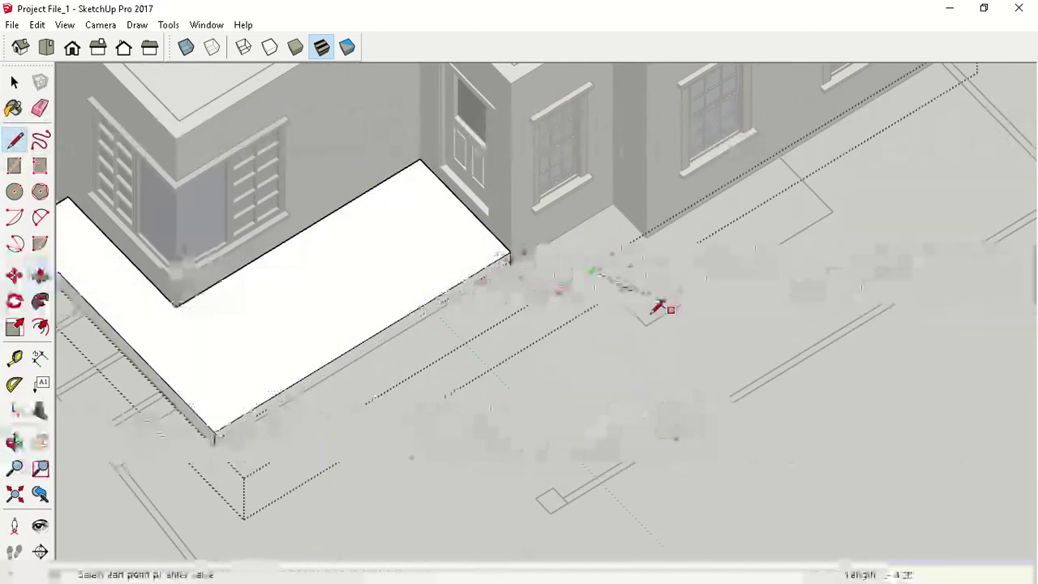
pyautogui.click(644, 324)
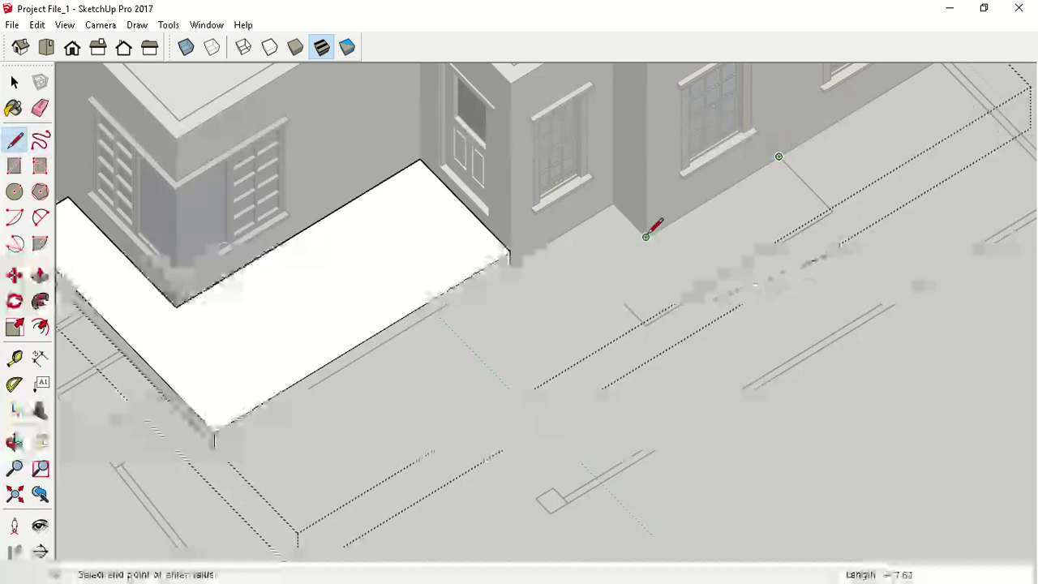
pyautogui.click(510, 262)
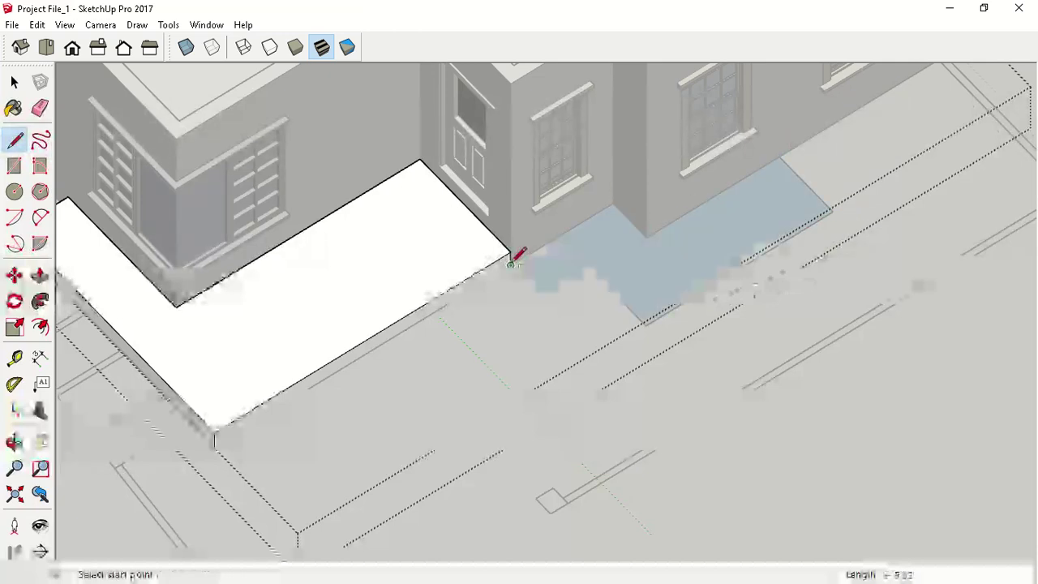
pyautogui.press('p')
pyautogui.click(559, 268)
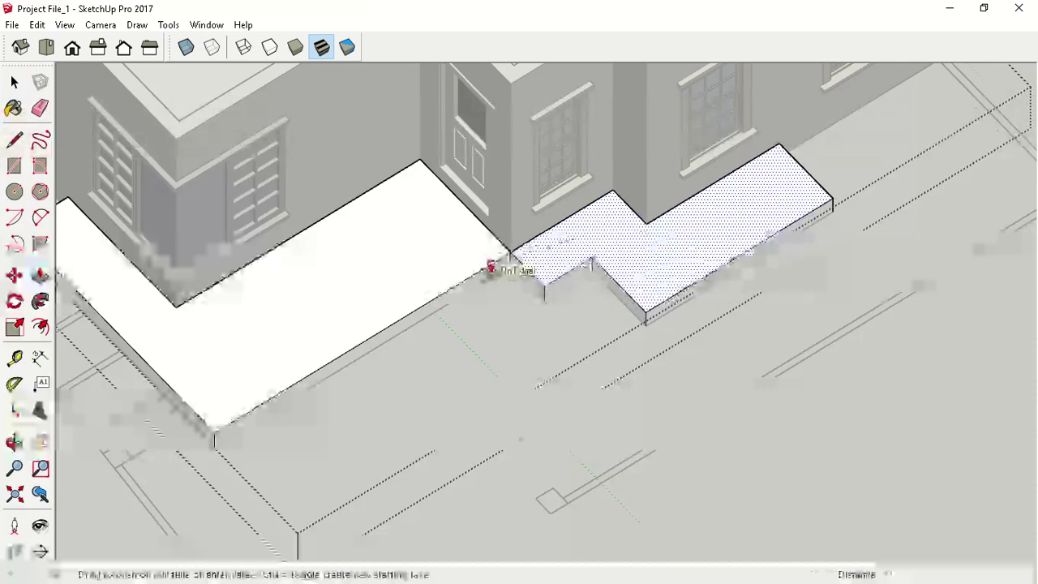
pyautogui.click(491, 268)
pyautogui.press('space')
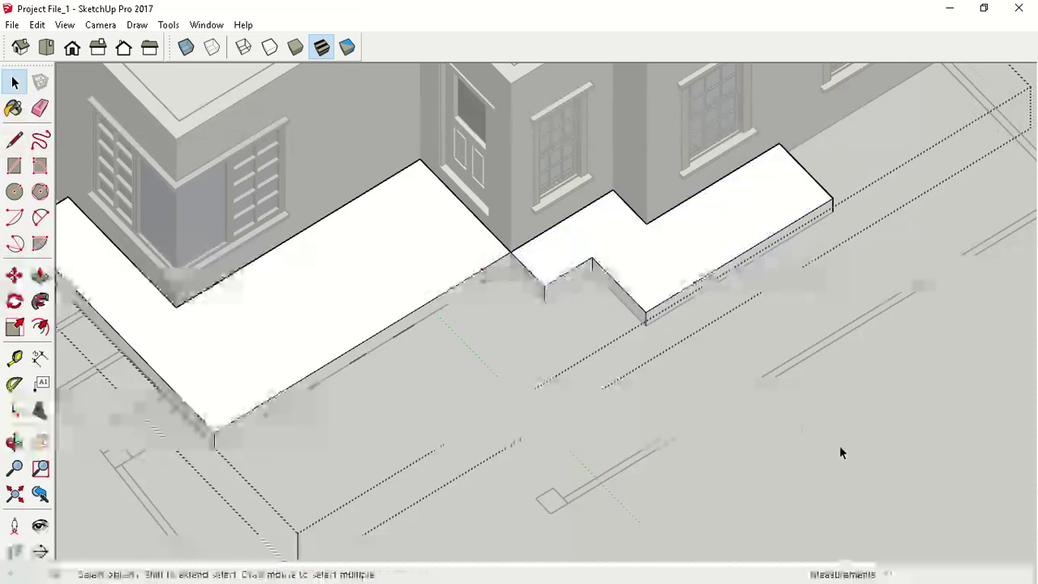
# Close the slab group and move it about 12.5' straight up from its inner corner beside the entrance door.
pyautogui.scroll(-3, 839, 452)
pyautogui.moveTo(686, 366); pyautogui.dragTo(294, 329, button='middle')
pyautogui.scroll(2, 575, 349)
pyautogui.scroll(-3, 514, 185)
pyautogui.scroll(3, 510, 306)
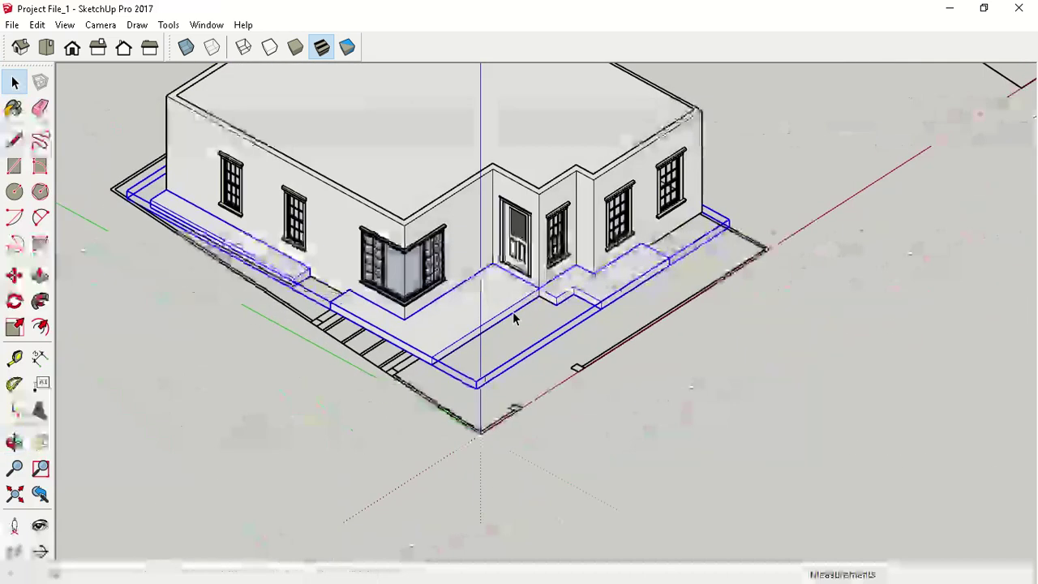
pyautogui.press('m')
pyautogui.scroll(1, 506, 309)
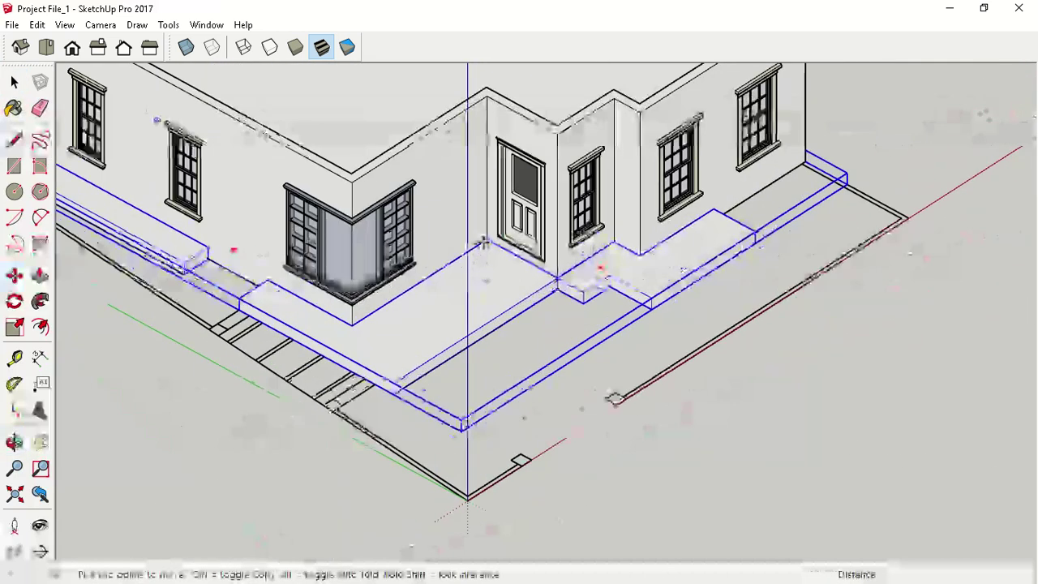
pyautogui.click(490, 239)
pyautogui.click(466, 307)
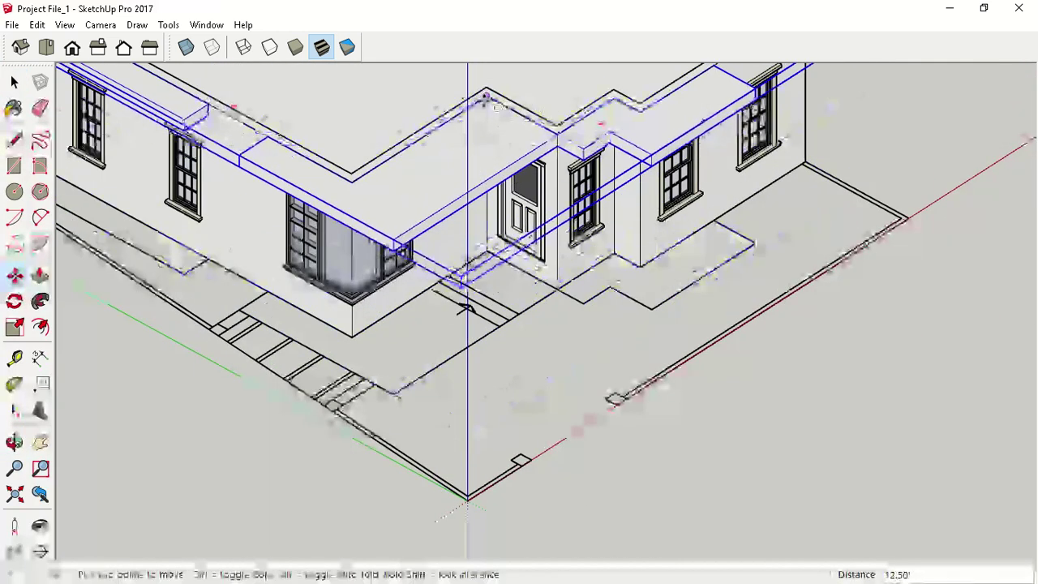
# Examine the second house model and check how its walls, doors and windows are separated for selection.
pyautogui.press('space')
pyautogui.scroll(-3, 472, 154)
pyautogui.moveTo(607, 380); pyautogui.dragTo(508, 332, button='middle')
pyautogui.moveTo(675, 413); pyautogui.dragTo(453, 343, button='middle')
pyautogui.scroll(3, 453, 343)
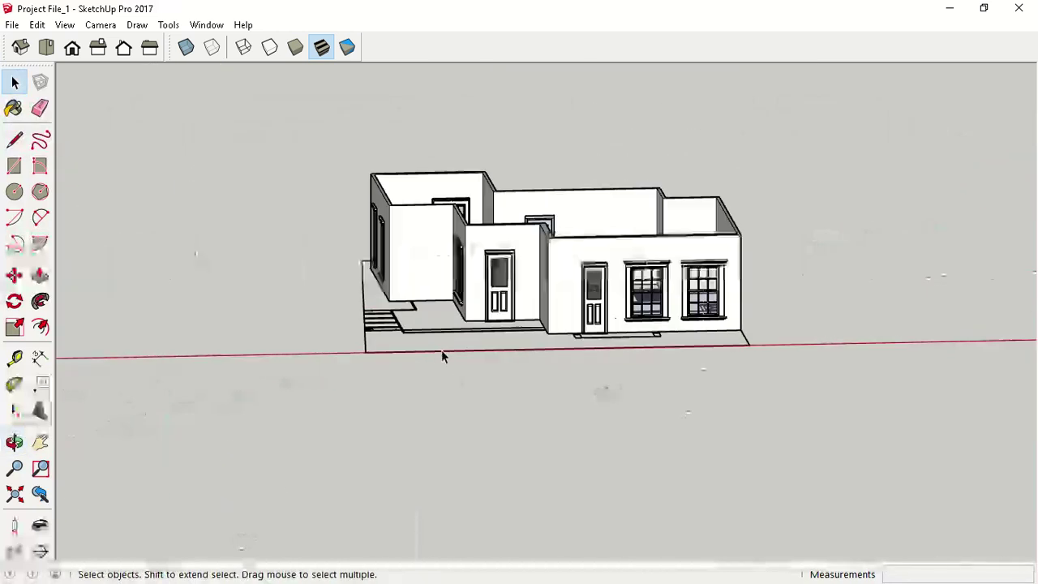
pyautogui.click(669, 258)
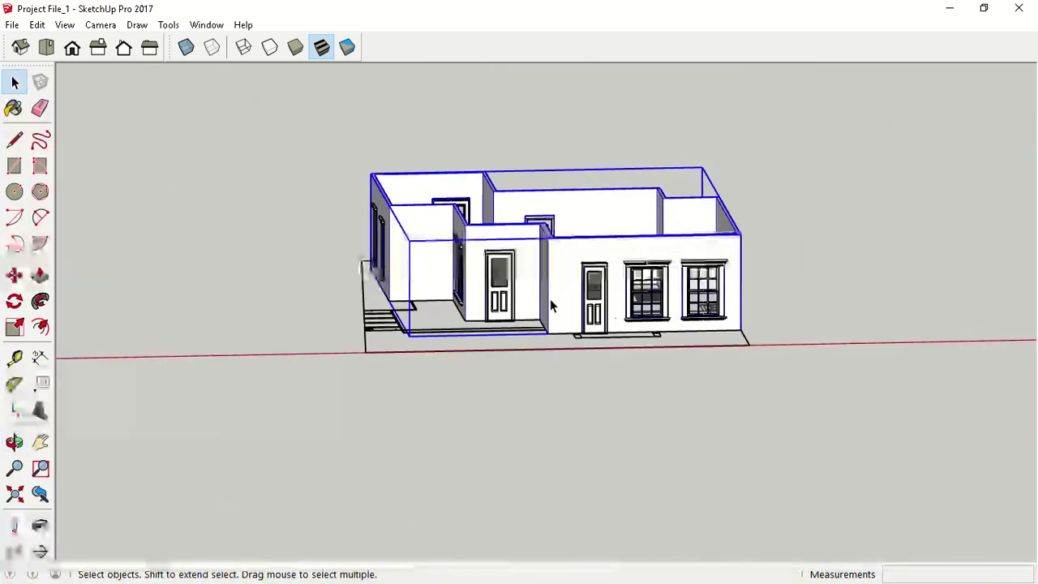
pyautogui.click(594, 301)
pyautogui.click(640, 287)
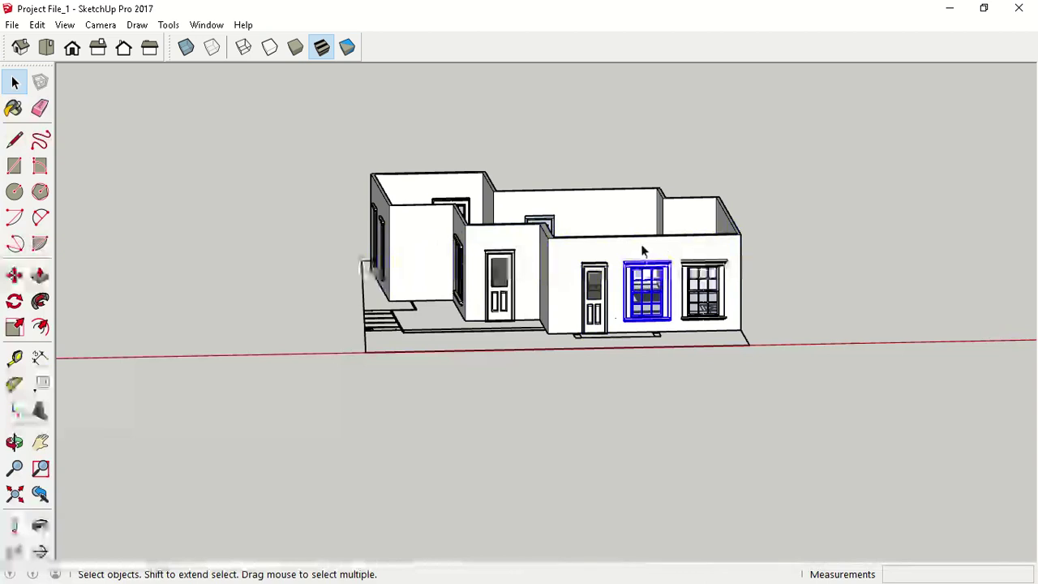
pyautogui.click(641, 243)
# Select all of the second house's walls, doors and windows in the front view and group them.
pyautogui.moveTo(559, 378); pyautogui.dragTo(450, 338, button='middle')
pyautogui.press('F3')
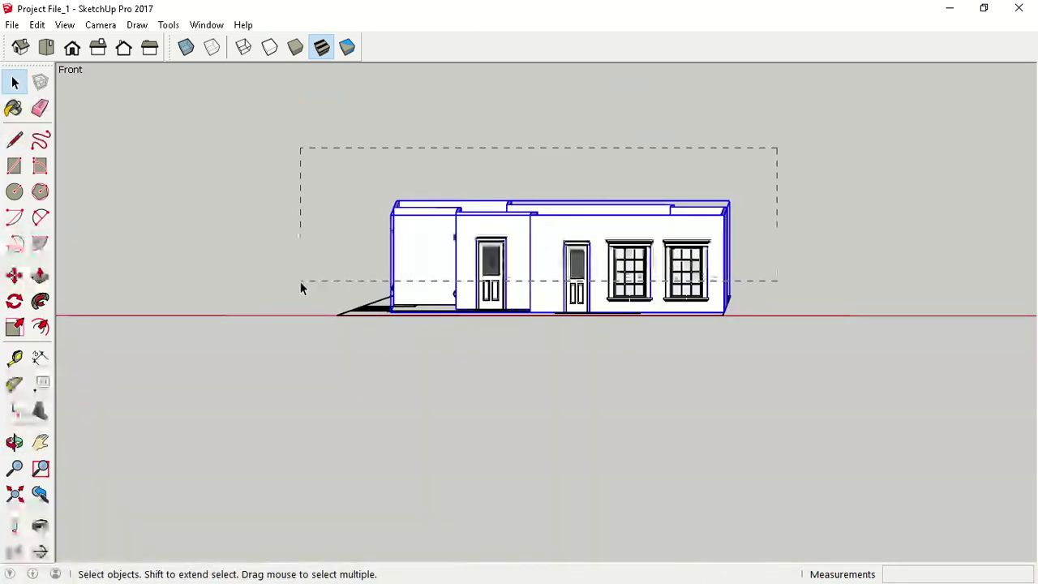
pyautogui.moveTo(300, 281); pyautogui.dragTo(299, 280)
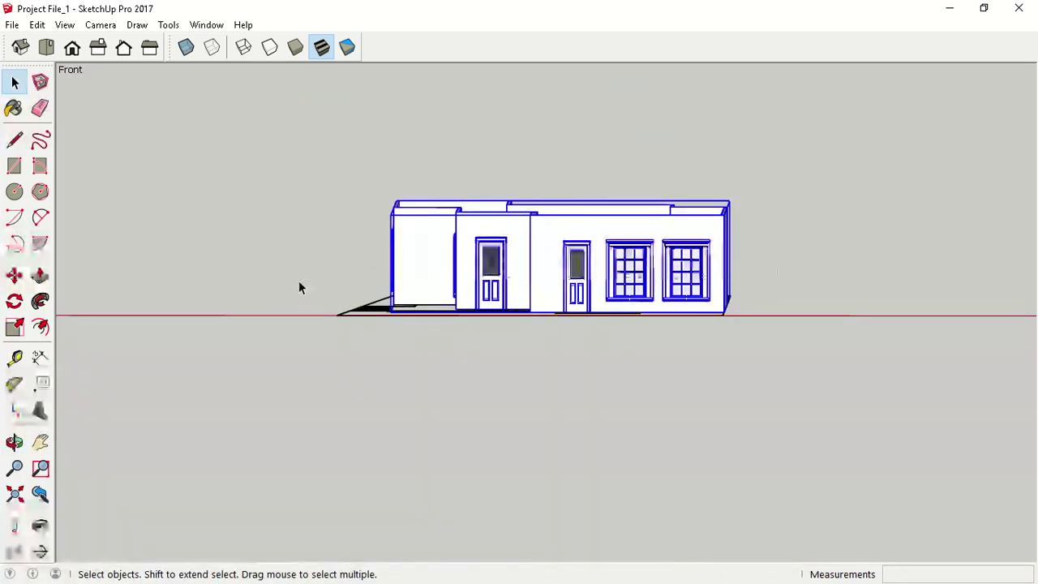
pyautogui.rightClick(501, 235)
pyautogui.click(556, 387)
pyautogui.moveTo(544, 384); pyautogui.dragTo(743, 399, button='middle')
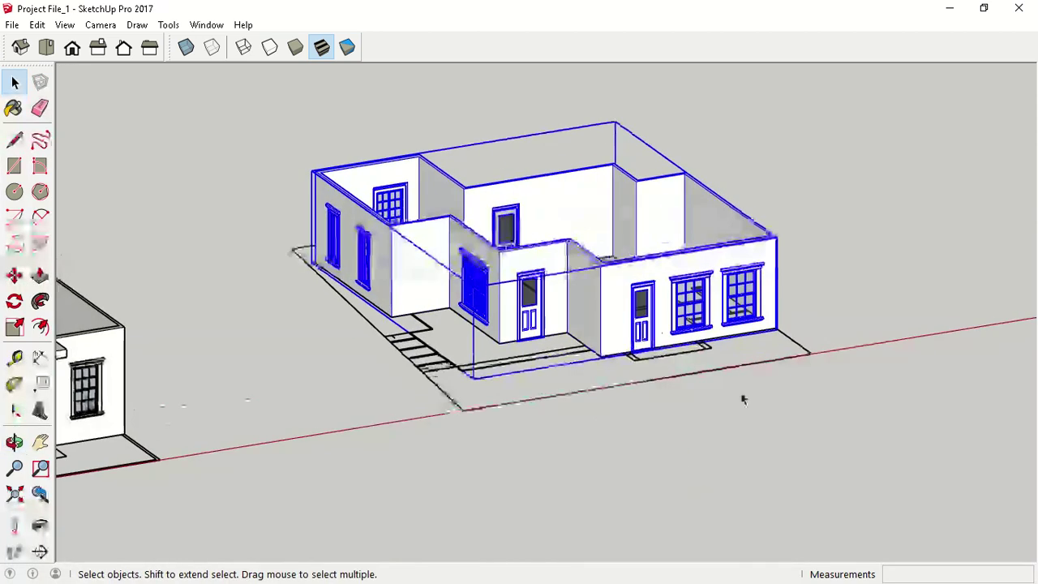
# Move the second house group by its lower front wall corner onto the matching upper wall corner of the first house.
pyautogui.press('m')
pyautogui.scroll(6, 767, 359)
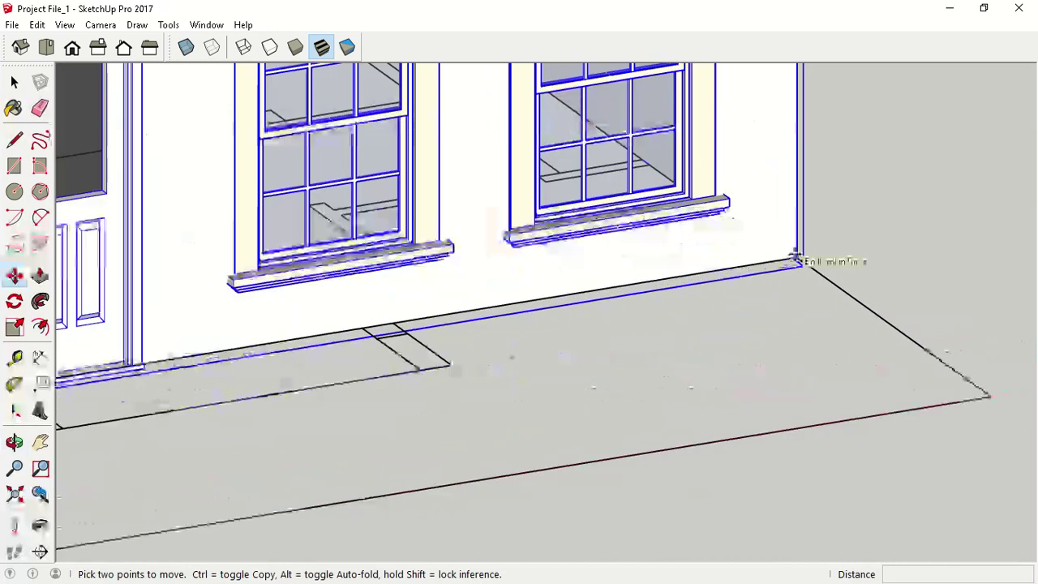
pyautogui.scroll(2, 797, 260)
pyautogui.scroll(-4, 799, 264)
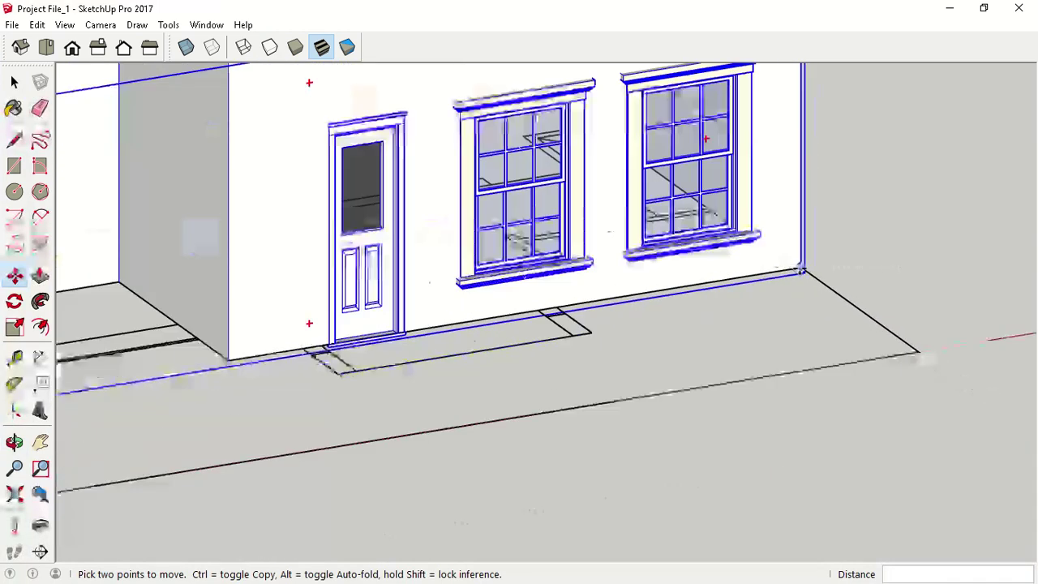
pyautogui.scroll(-5, 799, 267)
pyautogui.click(799, 267)
pyautogui.scroll(5, 176, 292)
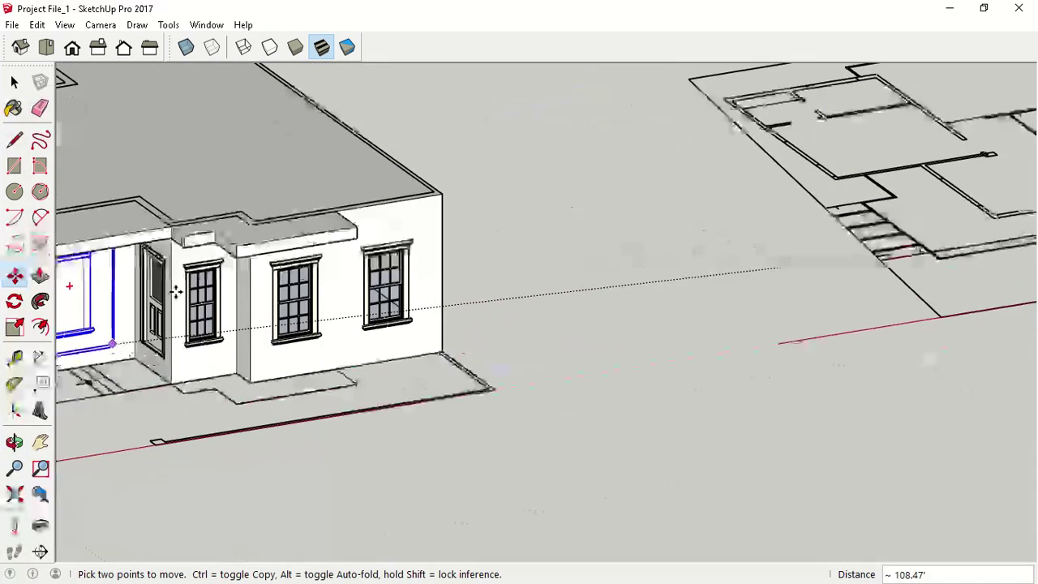
pyautogui.scroll(6, 175, 292)
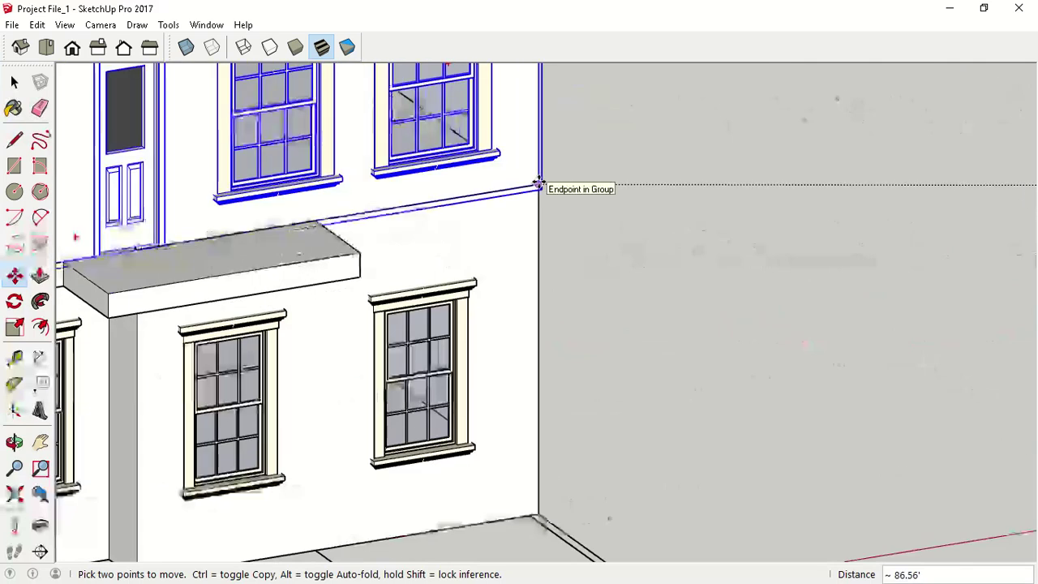
pyautogui.click(538, 183)
pyautogui.press('space')
pyautogui.scroll(-6, 600, 217)
pyautogui.scroll(-2, 606, 228)
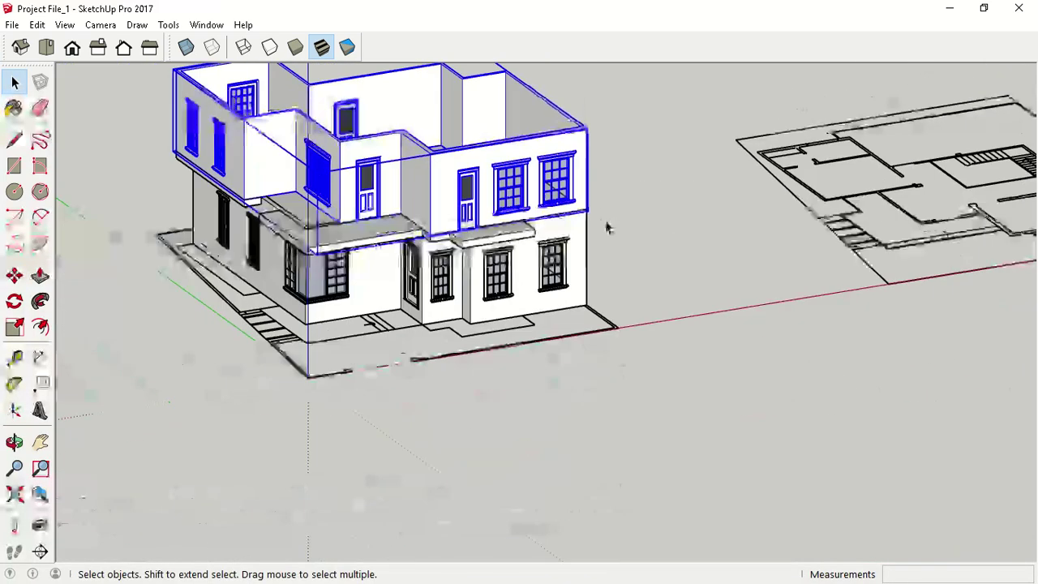
pyautogui.click(737, 383)
# Inspect the stacked two-storey house from below, from the sides and from above, and examine the entrance steps on the plan.
pyautogui.moveTo(737, 382); pyautogui.dragTo(665, 465, button='middle')
pyautogui.moveTo(417, 461); pyautogui.dragTo(548, 297, button='middle')
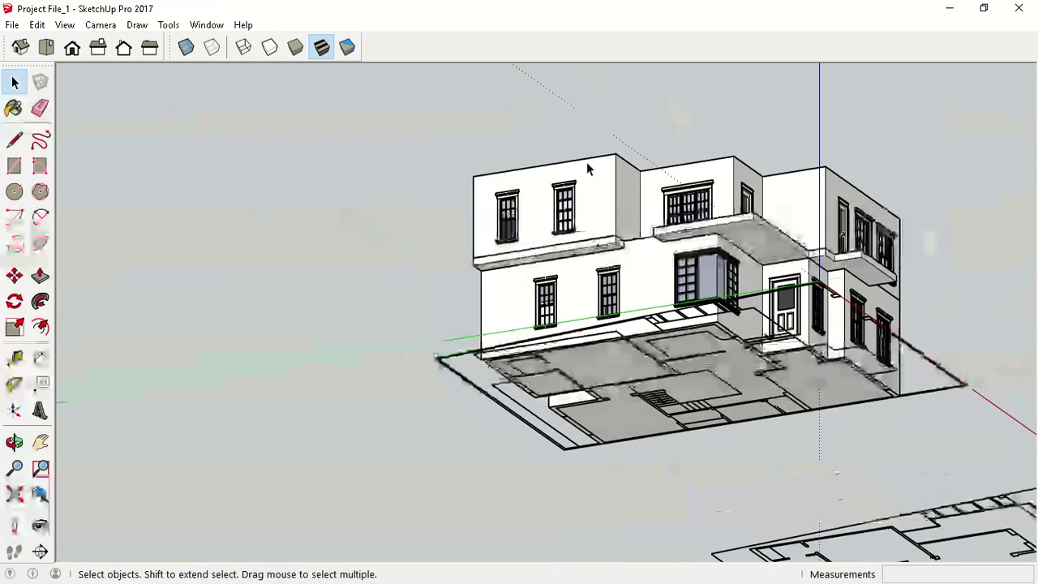
pyautogui.moveTo(603, 208); pyautogui.dragTo(505, 403, button='middle')
pyautogui.moveTo(475, 267); pyautogui.dragTo(846, 406, button='middle')
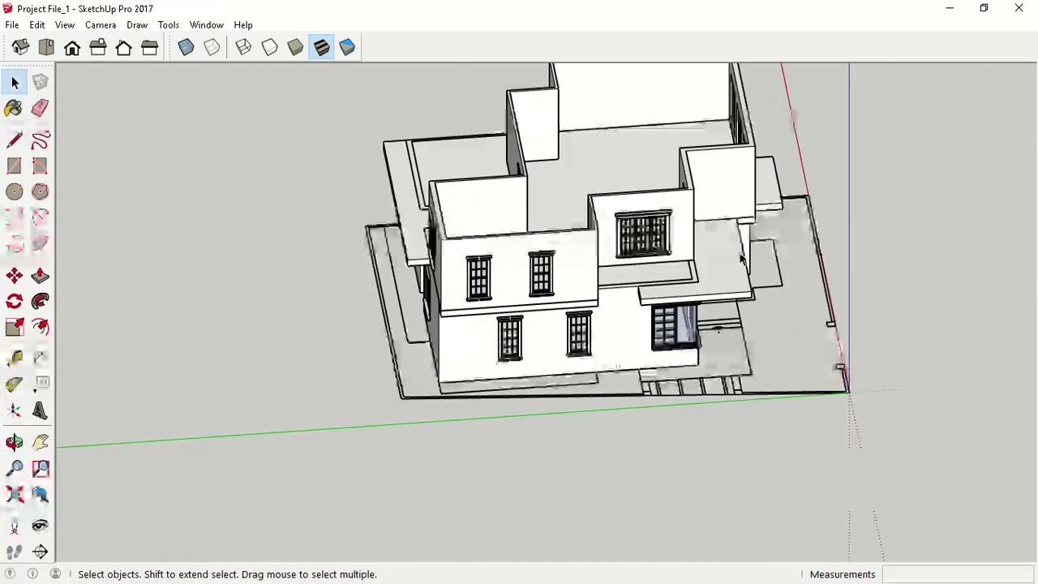
pyautogui.moveTo(803, 212); pyautogui.dragTo(628, 403, button='middle')
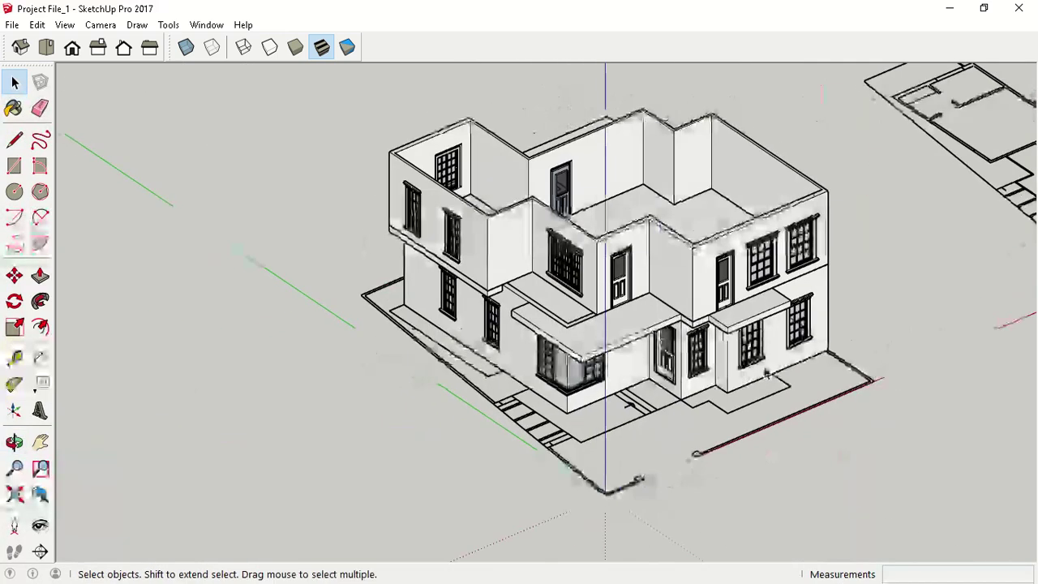
pyautogui.moveTo(639, 480); pyautogui.dragTo(694, 495, button='middle')
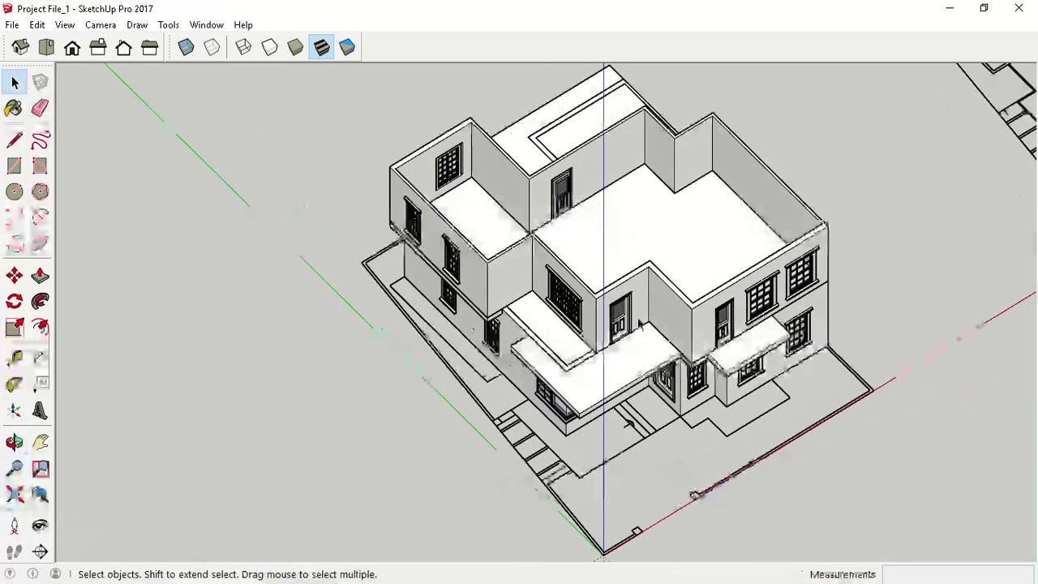
pyautogui.moveTo(589, 462); pyautogui.dragTo(616, 381, button='middle')
pyautogui.scroll(3, 528, 347)
pyautogui.moveTo(528, 348); pyautogui.dragTo(479, 319, button='middle')
pyautogui.scroll(3, 479, 319)
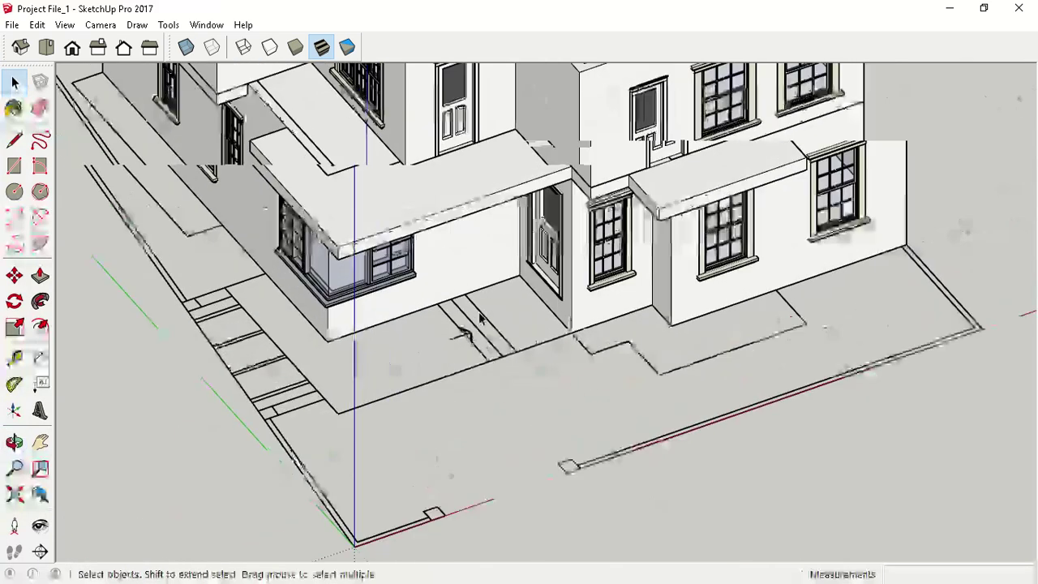
pyautogui.scroll(5, 527, 385)
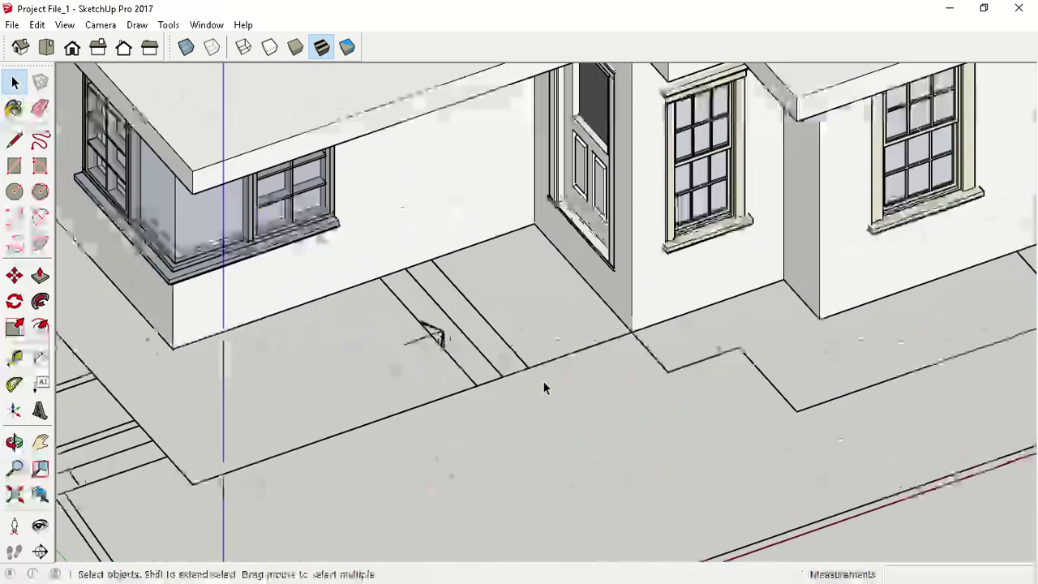
# Draw a rectangle over the first entrance step strip on the plan and make it a group.
pyautogui.click(15, 141)
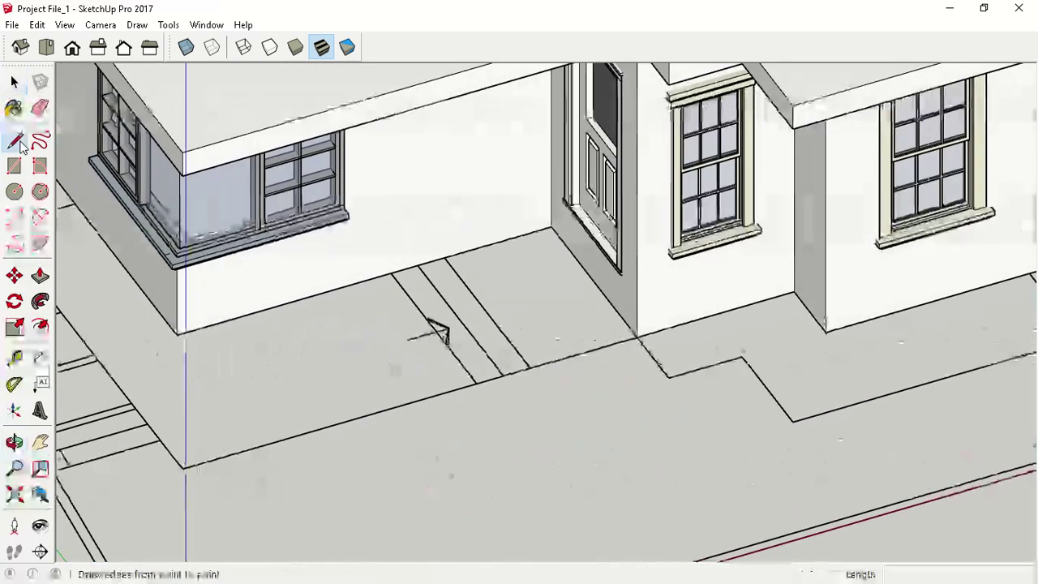
pyautogui.click(15, 165)
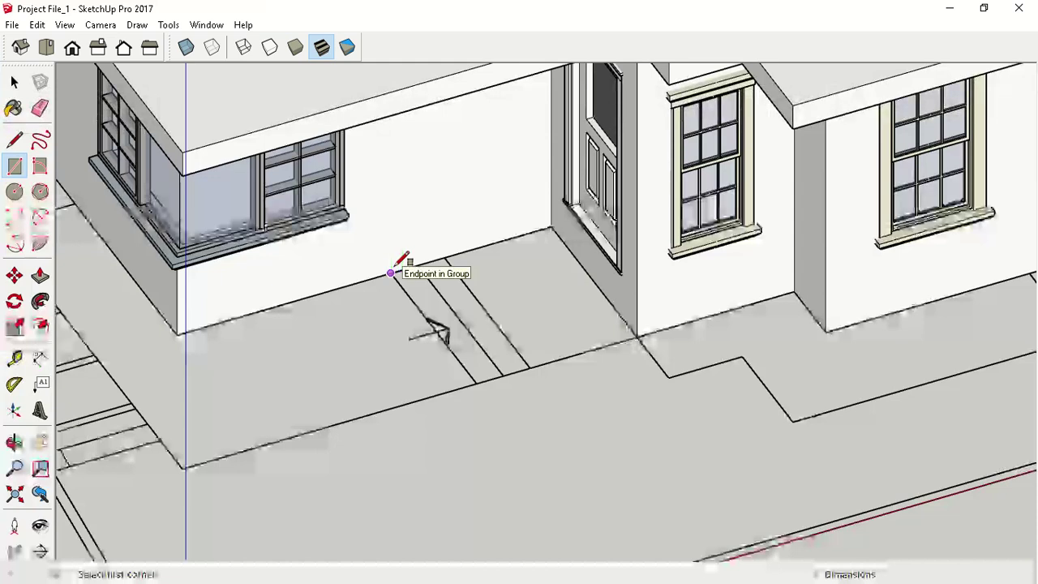
pyautogui.click(391, 272)
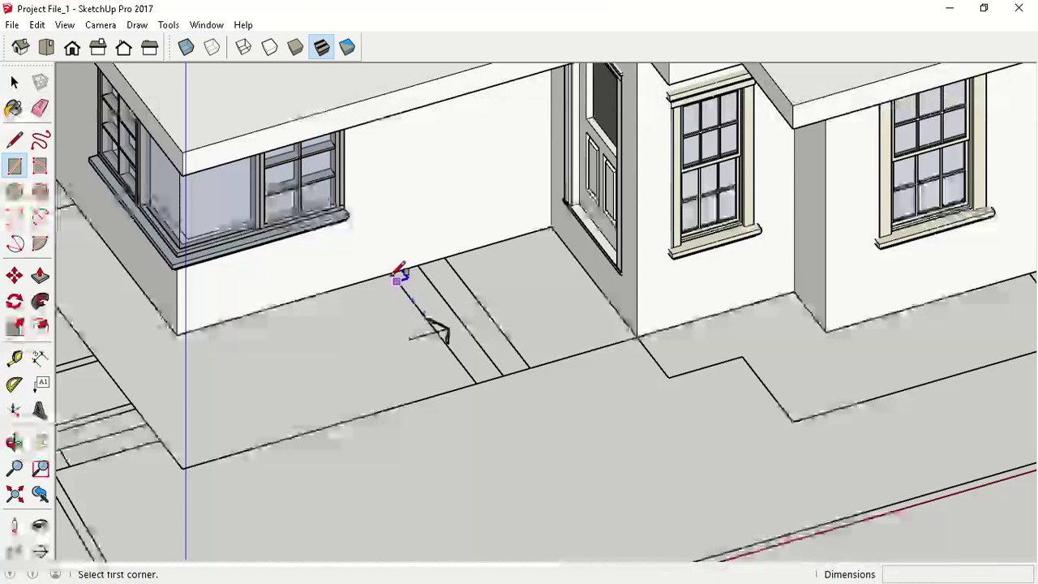
pyautogui.click(391, 273)
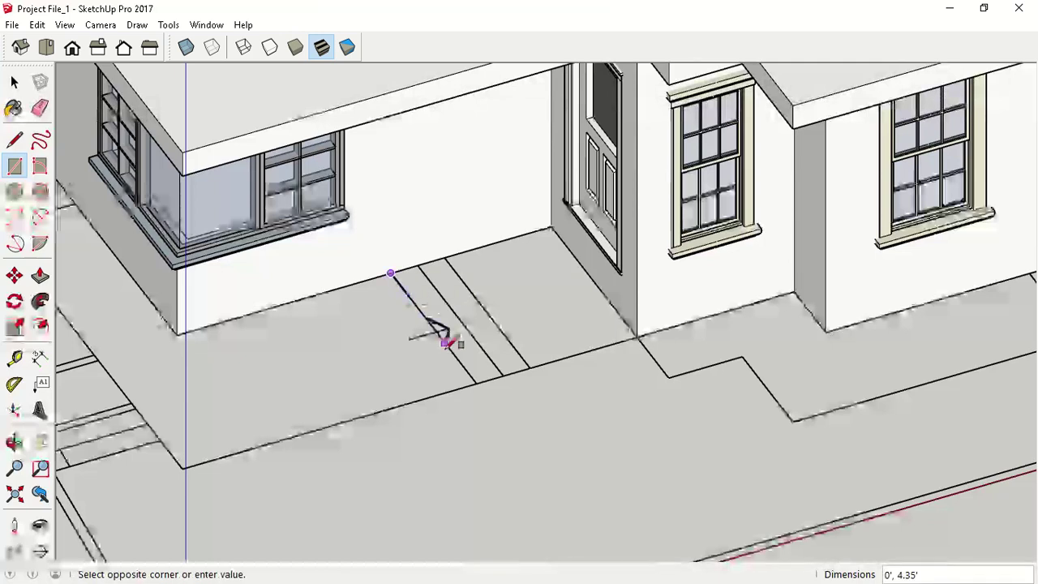
pyautogui.click(503, 375)
pyautogui.press('space')
pyautogui.click(464, 359)
pyautogui.rightClick(463, 357)
pyautogui.click(510, 481)
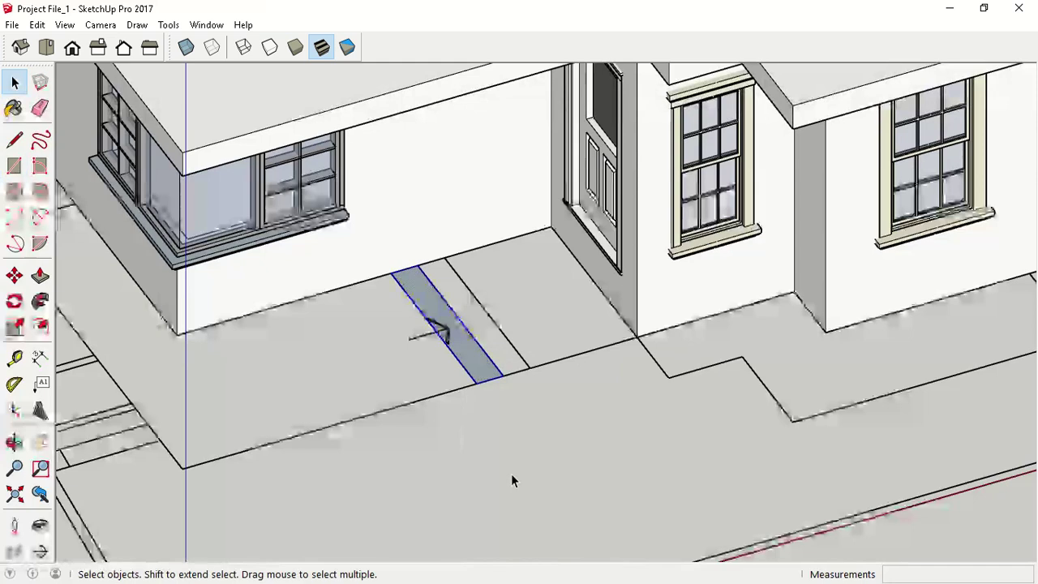
# Open the step group and pull the strip's face up 0.5'.
pyautogui.doubleClick(467, 355)
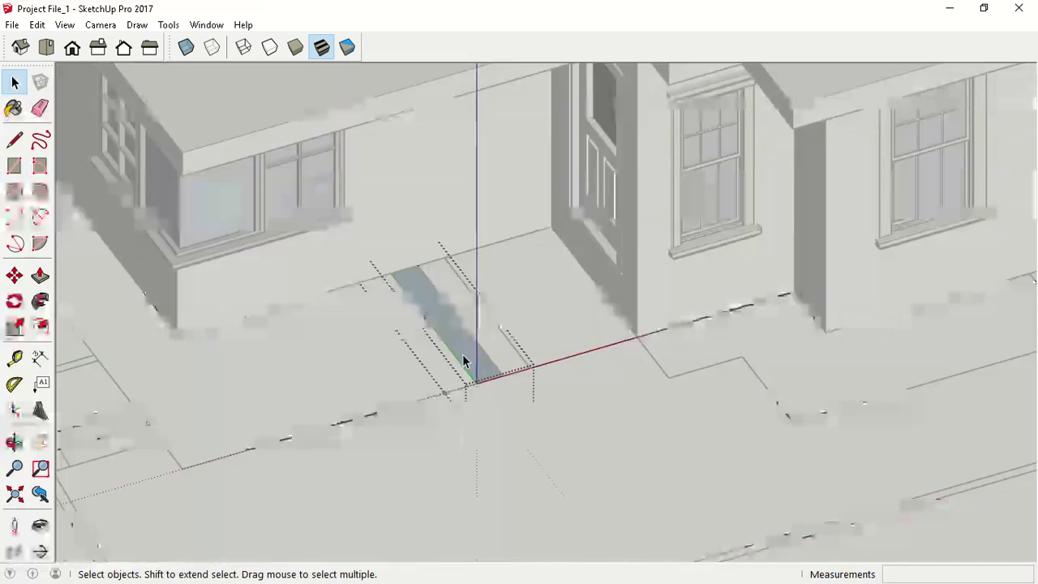
pyautogui.press('p')
pyautogui.click(462, 357)
pyautogui.write('0.5')
pyautogui.press('Return')
# Draw a 1' by about 6.76' rectangle beside the first step, following the next strip on the plan.
pyautogui.moveTo(463, 334); pyautogui.dragTo(346, 355, button='middle')
pyautogui.press('r')
pyautogui.moveTo(473, 283); pyautogui.dragTo(487, 260, button='middle')
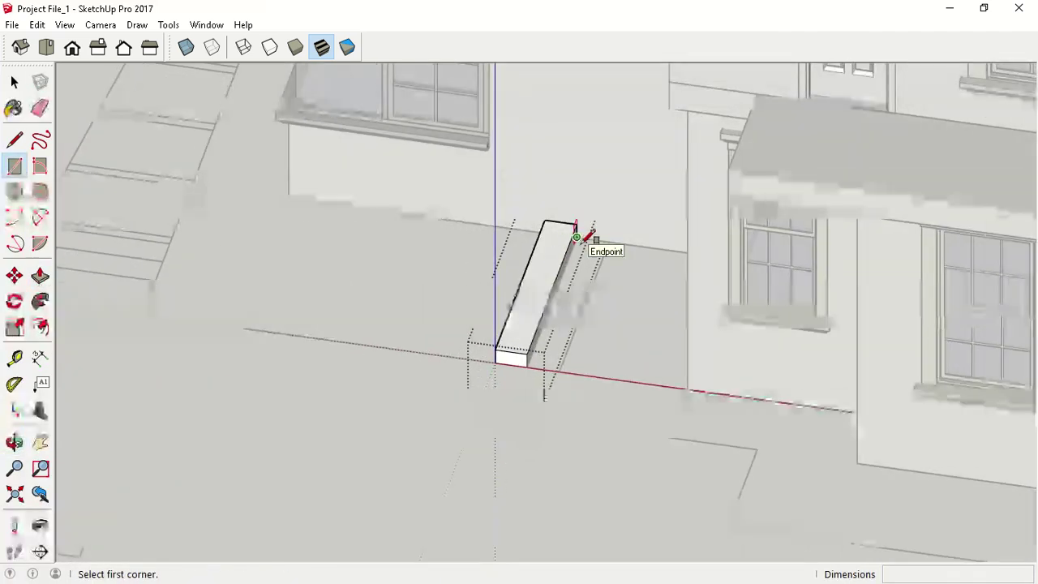
pyautogui.click(577, 237)
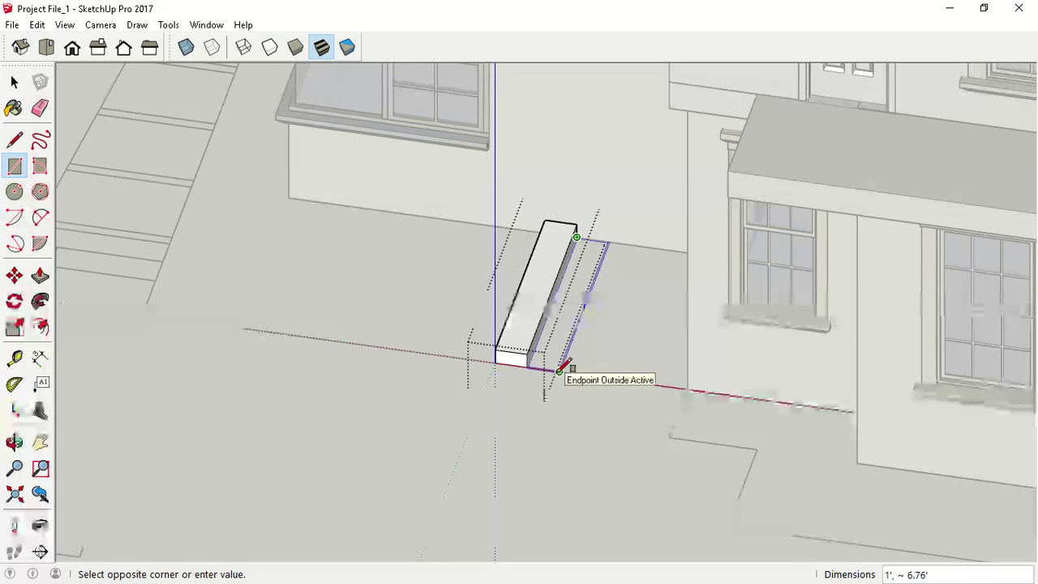
pyautogui.press('Escape')
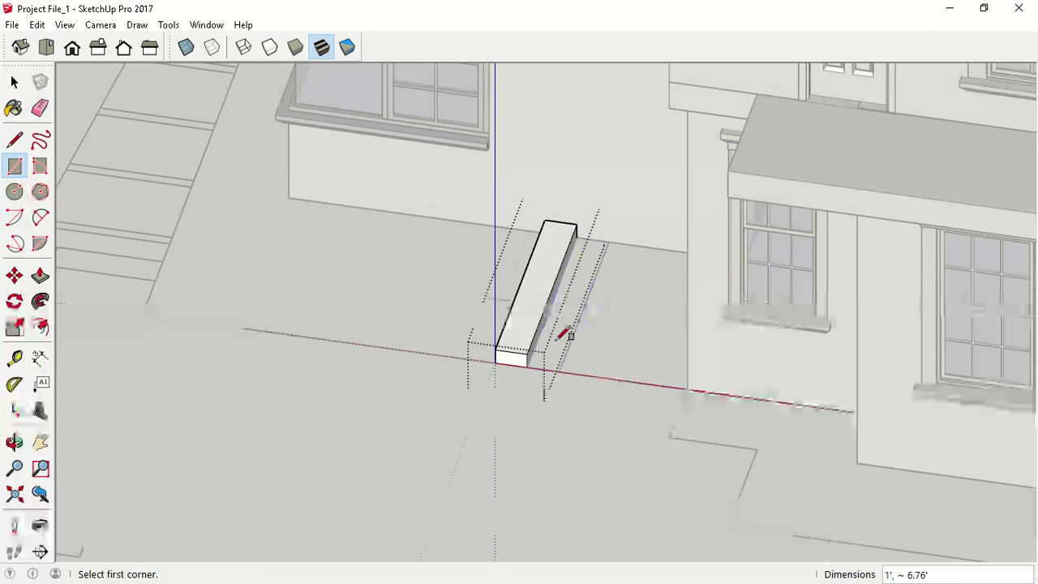
pyautogui.click(576, 237)
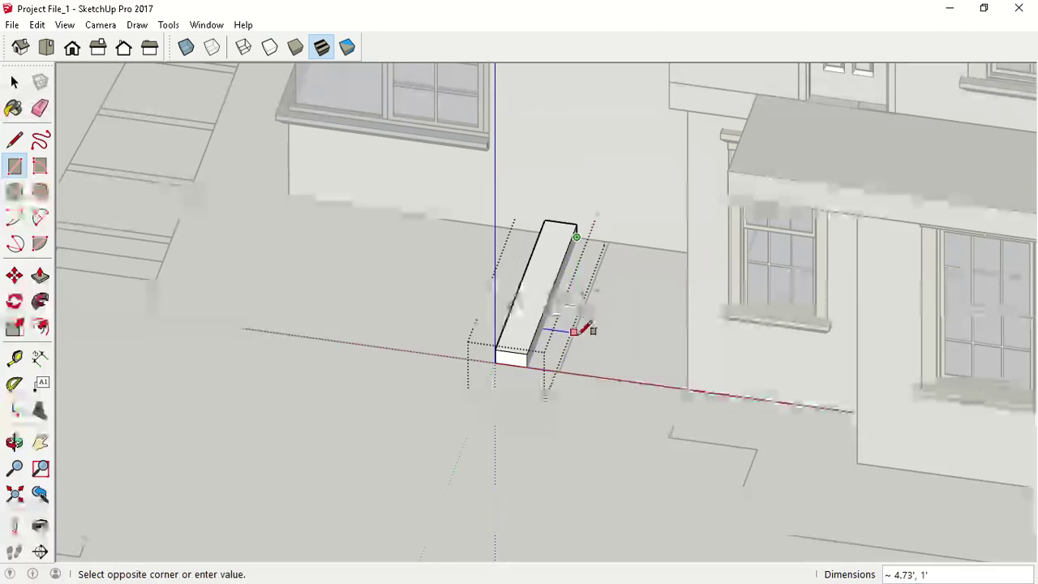
pyautogui.click(568, 366)
# Pull the second strip up so that the second step stands 0.5' higher than the first.
pyautogui.press('p')
pyautogui.click(565, 344)
pyautogui.click(570, 300)
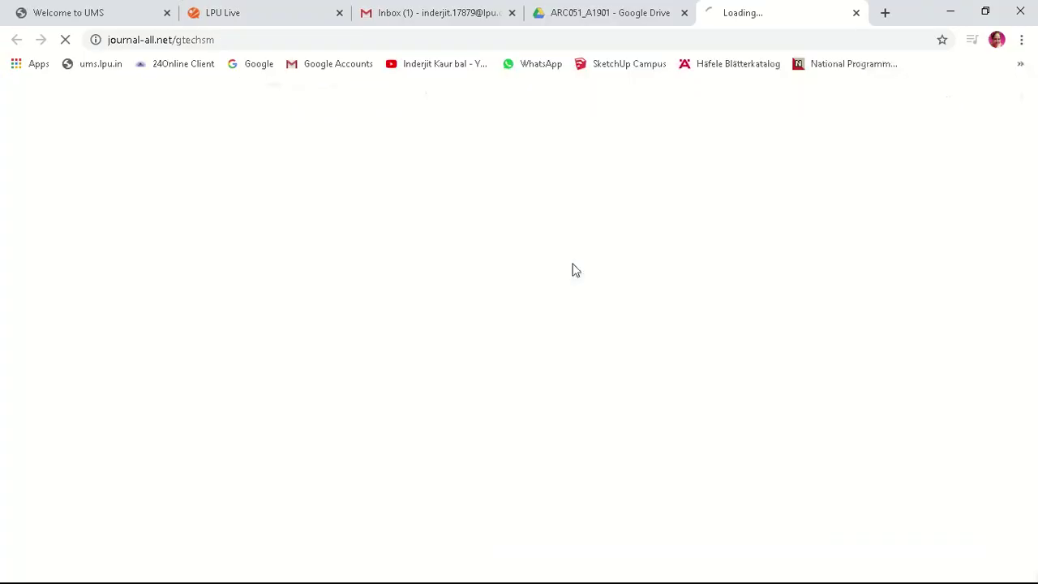
pyautogui.click(950, 12)
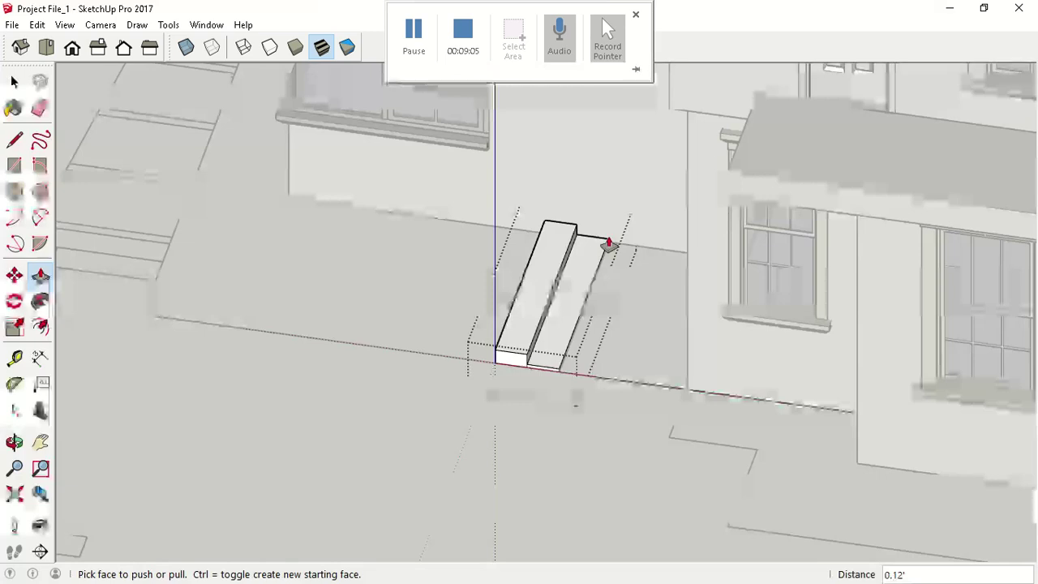
pyautogui.click(566, 338)
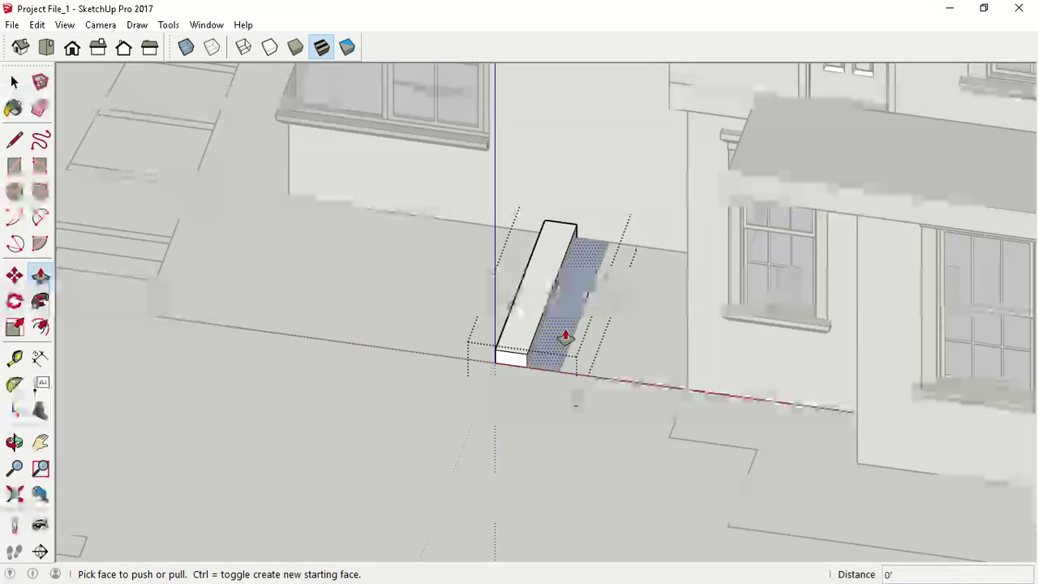
pyautogui.moveTo(559, 357)
pyautogui.mouseDown(button='middle')
pyautogui.moveTo(528, 297)
pyautogui.moveTo(551, 364)
pyautogui.mouseUp(button='middle')
pyautogui.scroll(3, 540, 351)
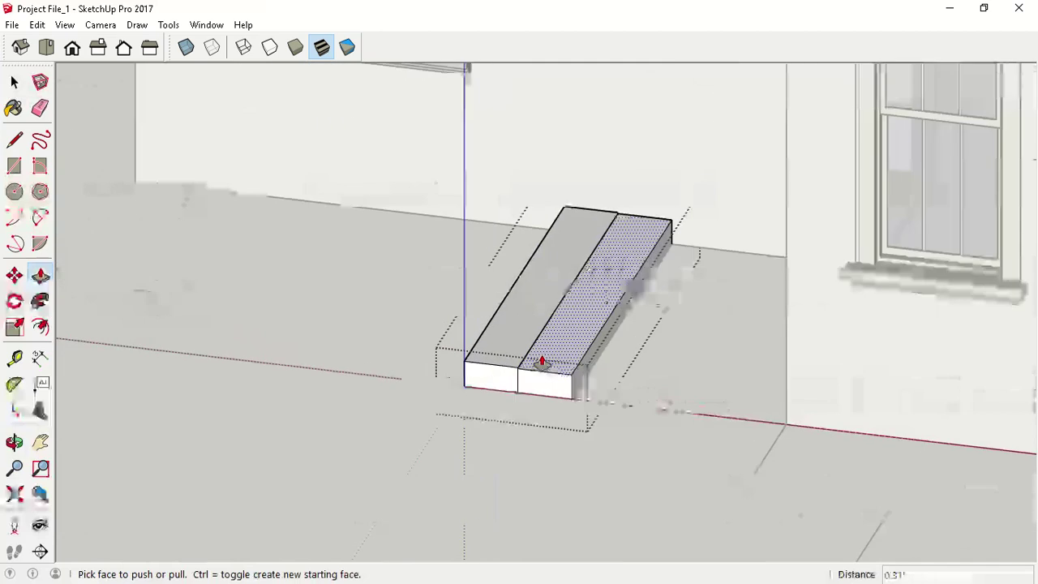
pyautogui.click(555, 347)
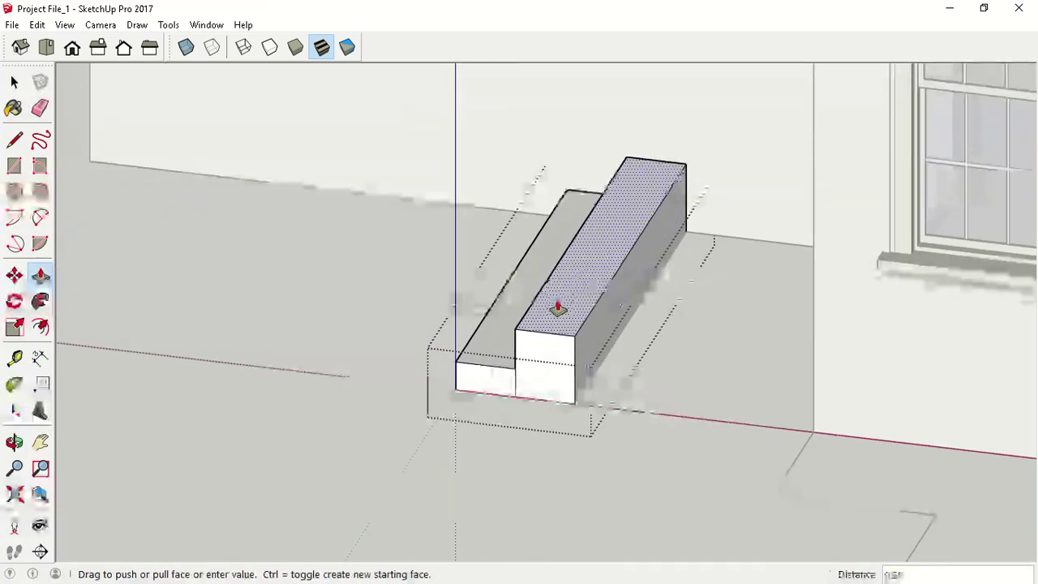
pyautogui.write('1.5')
pyautogui.press('Return')
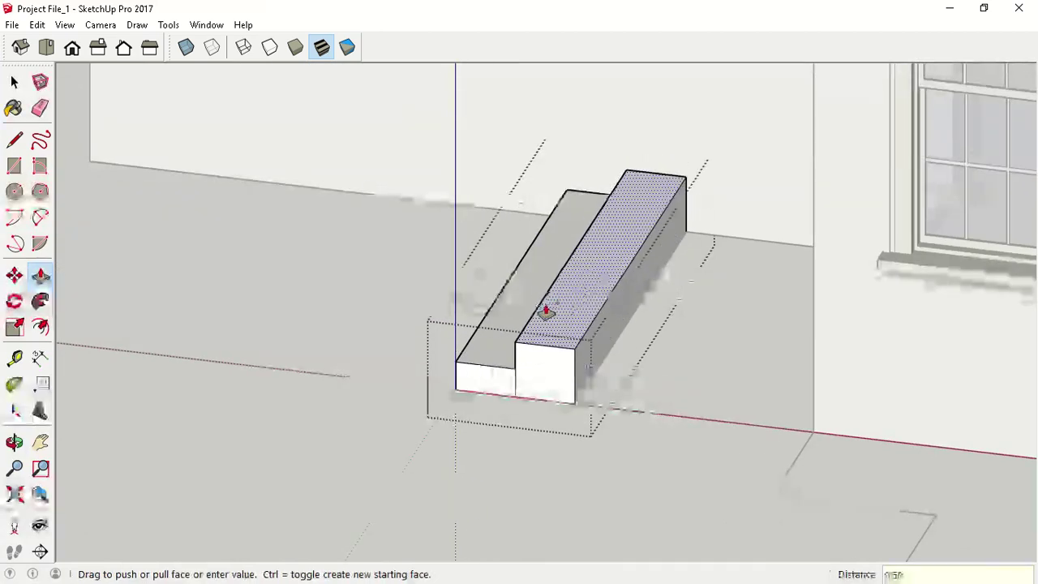
# Draw the landing rectangle from the second step to the wall corner by the entrance door and pull it up 1.5'.
pyautogui.press('r')
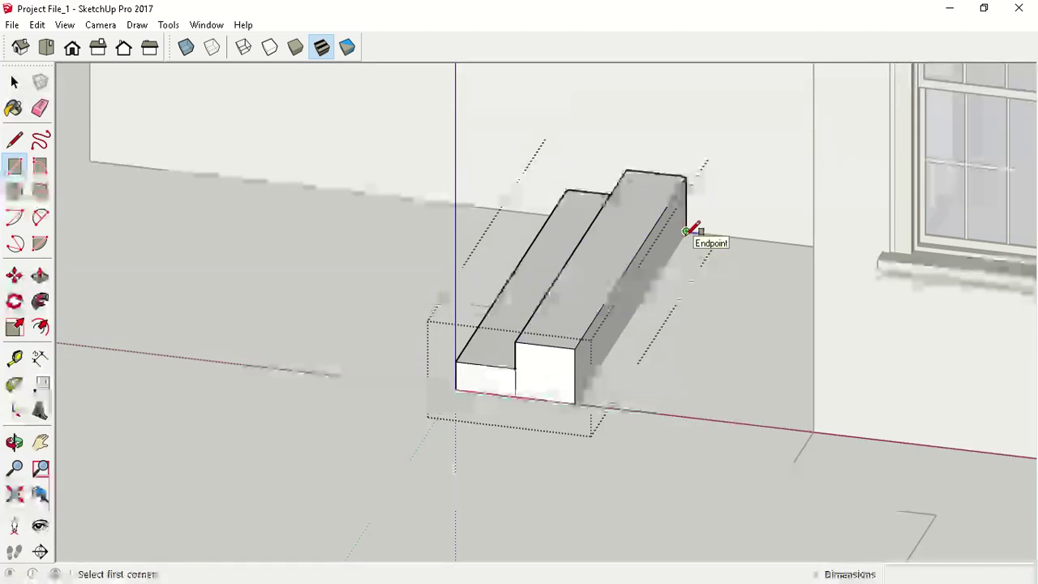
pyautogui.click(685, 231)
pyautogui.click(813, 432)
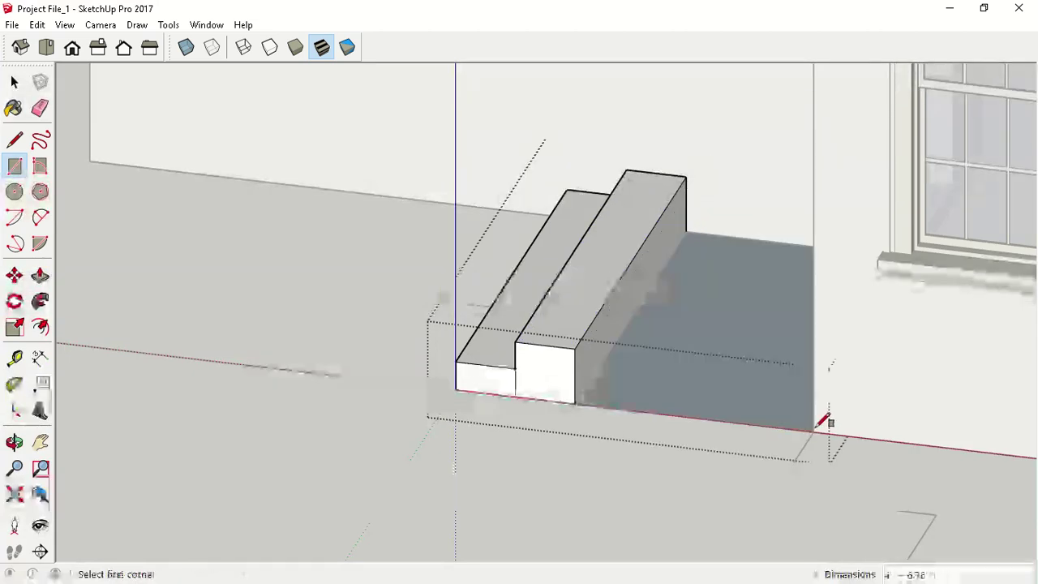
pyautogui.press('p')
pyautogui.click(683, 308)
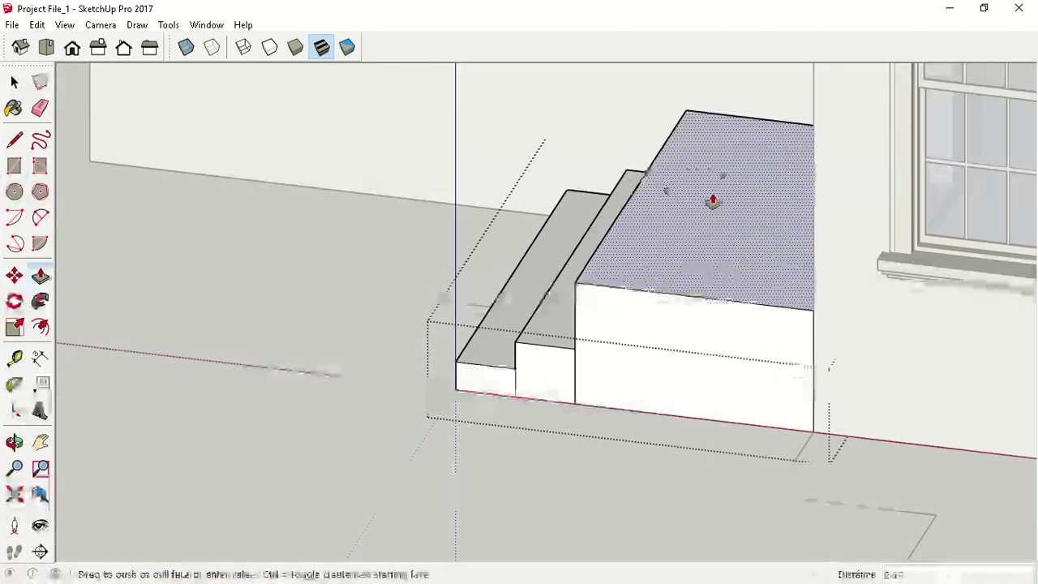
pyautogui.press('Return')
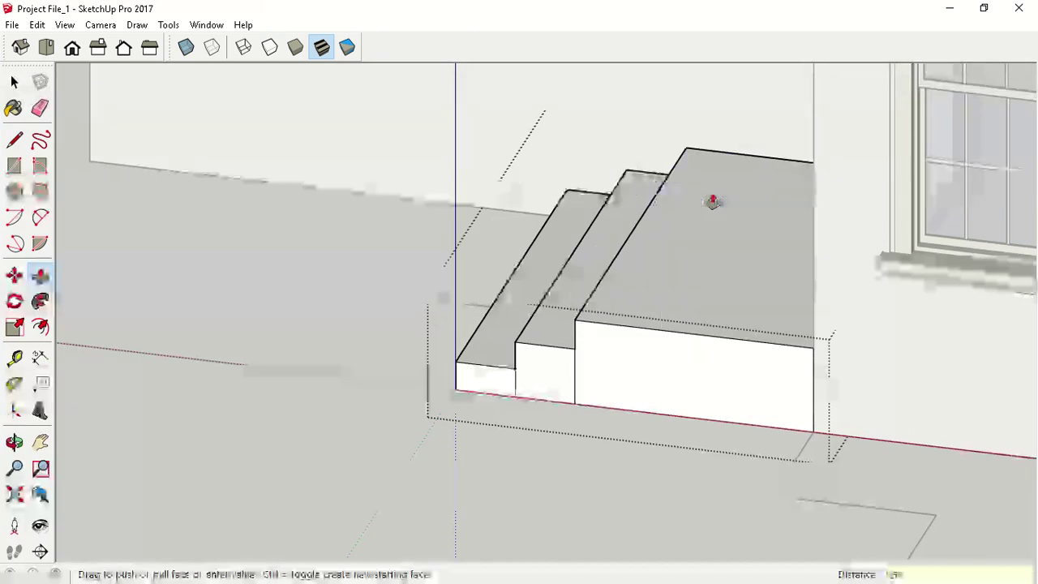
pyautogui.press('space')
# Erase the vertical edges dividing the side face of the steps and landing, and close the group.
pyautogui.moveTo(717, 196); pyautogui.dragTo(705, 394, button='middle')
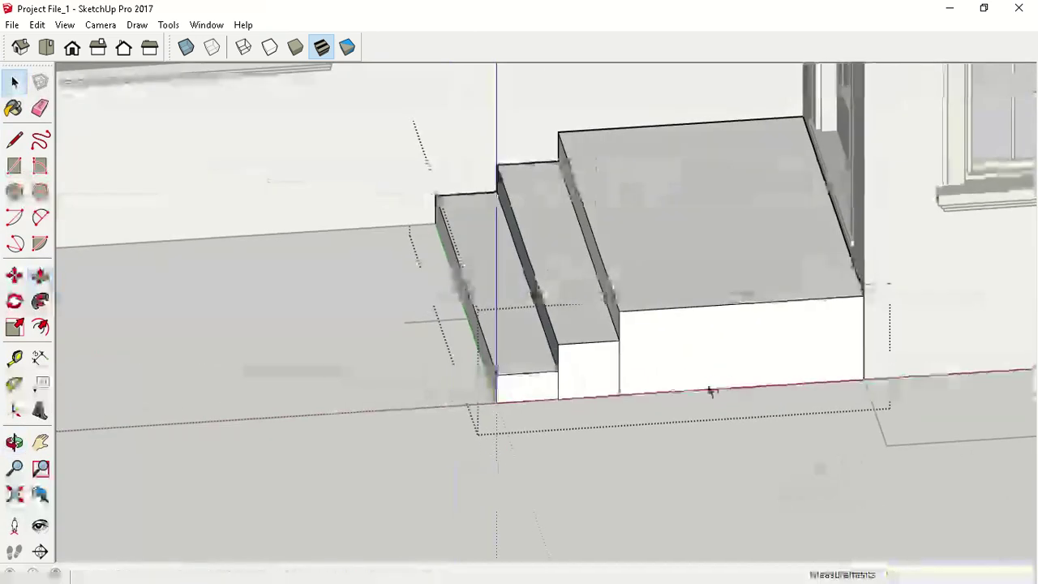
pyautogui.press('e')
pyautogui.click(620, 367)
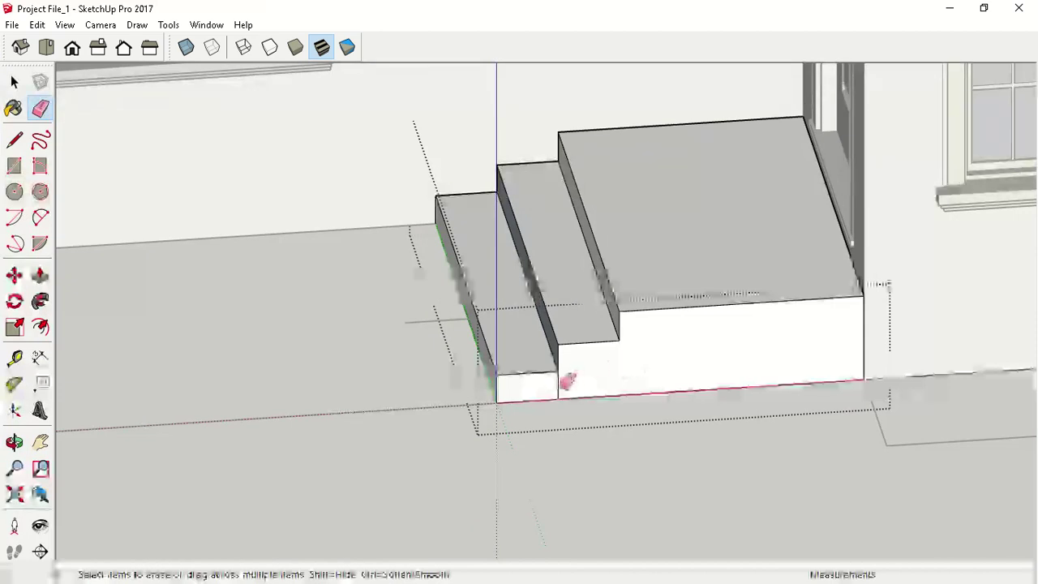
pyautogui.moveTo(533, 458); pyautogui.dragTo(722, 489, button='middle')
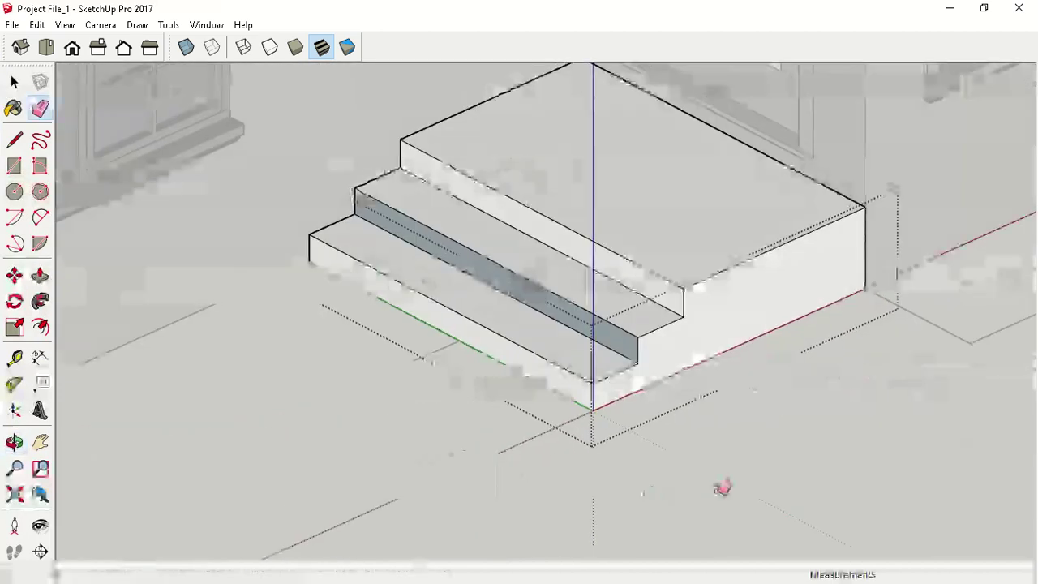
pyautogui.press('space')
pyautogui.scroll(-6, 414, 325)
pyautogui.moveTo(416, 317); pyautogui.dragTo(544, 330, button='middle')
pyautogui.scroll(-8, 546, 352)
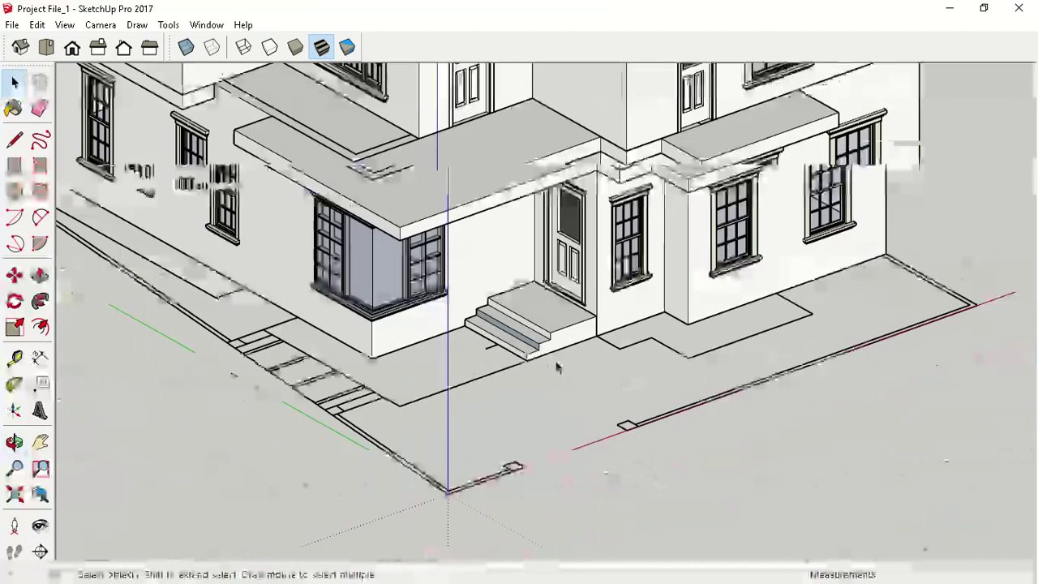
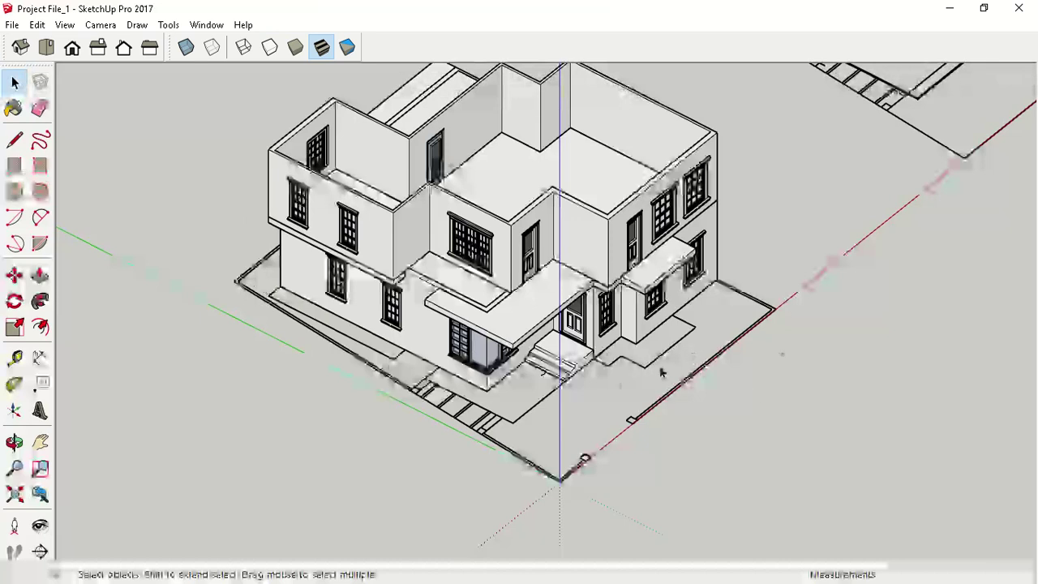
# Trace the outer line of the boundary wall strip behind the house, from the house corner around to the far plot corner.
pyautogui.moveTo(404, 413); pyautogui.dragTo(187, 527, button='middle')
pyautogui.scroll(6, 463, 540)
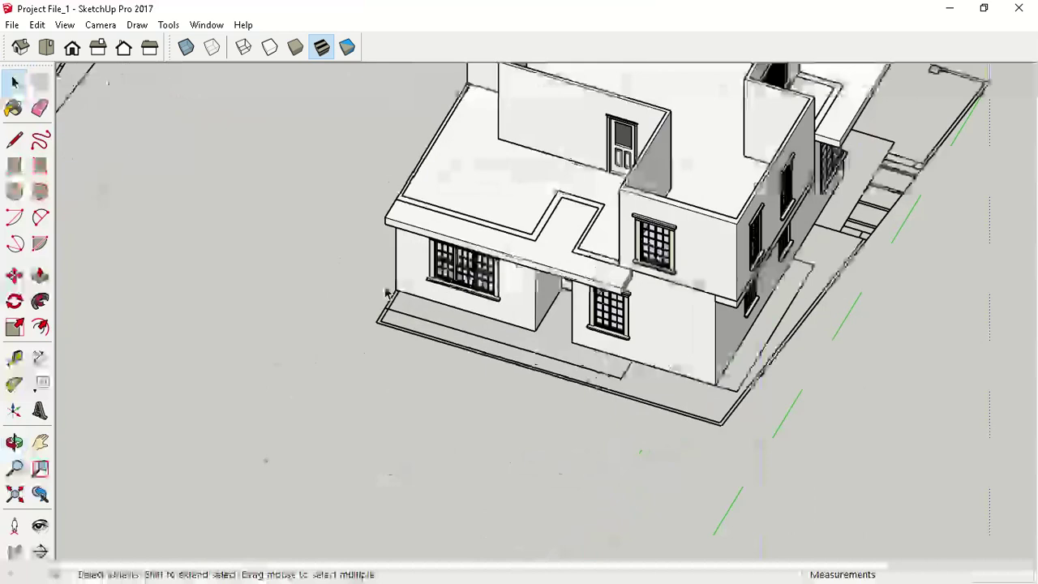
pyautogui.scroll(4, 405, 276)
pyautogui.press('l')
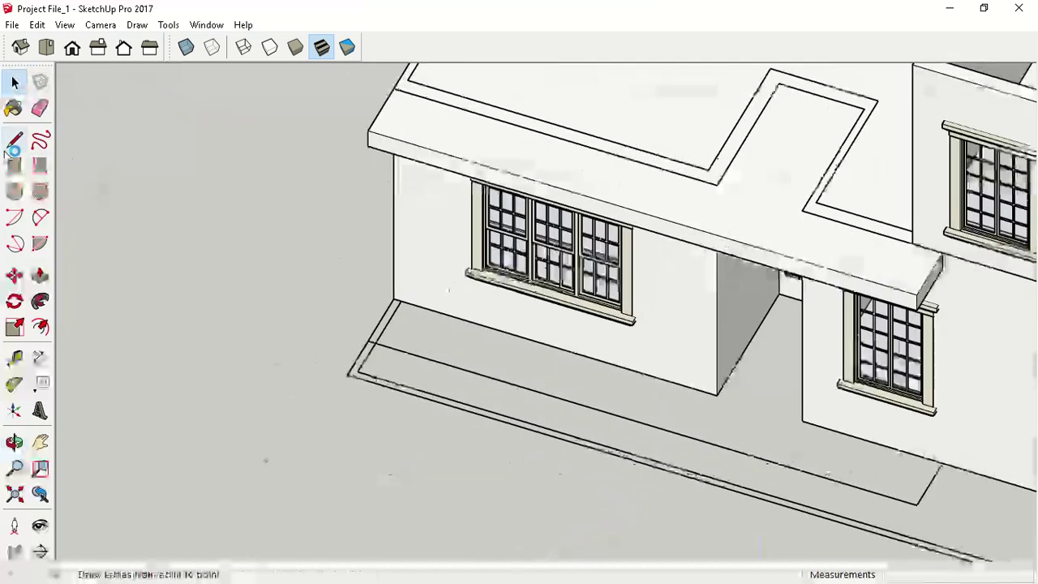
pyautogui.click(394, 298)
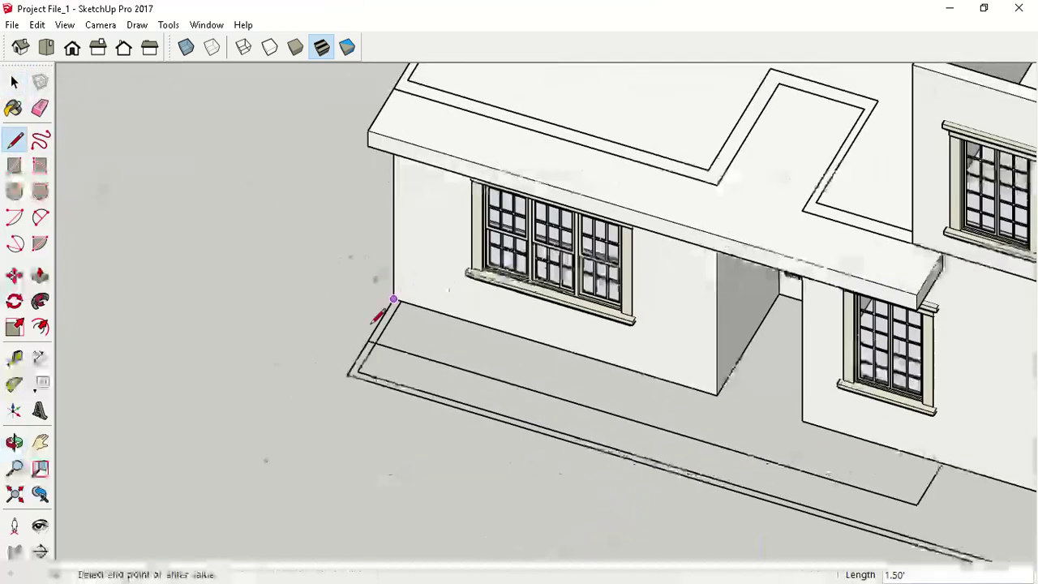
pyautogui.scroll(-4, 284, 297)
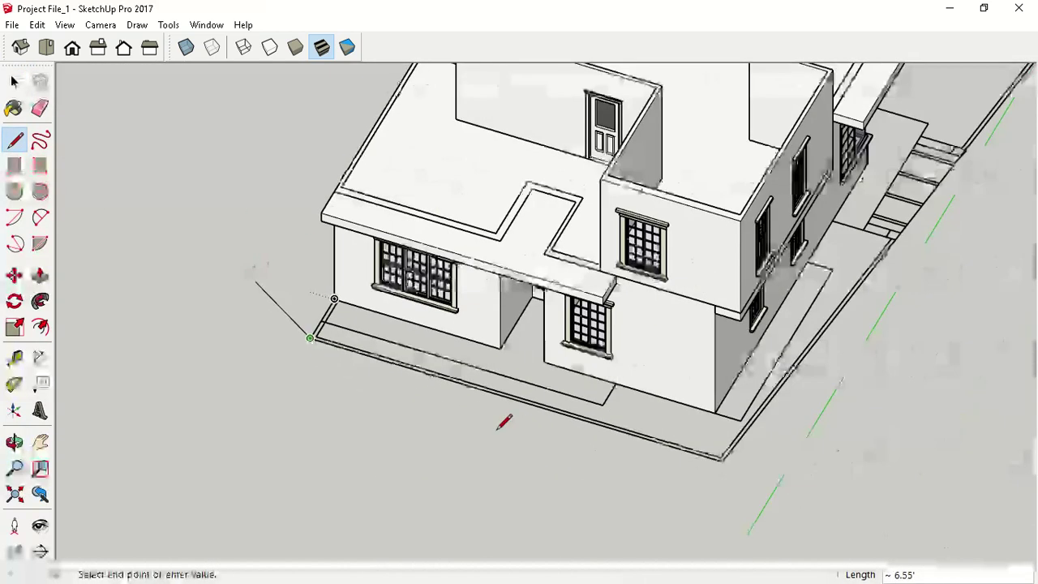
pyautogui.scroll(5, 377, 354)
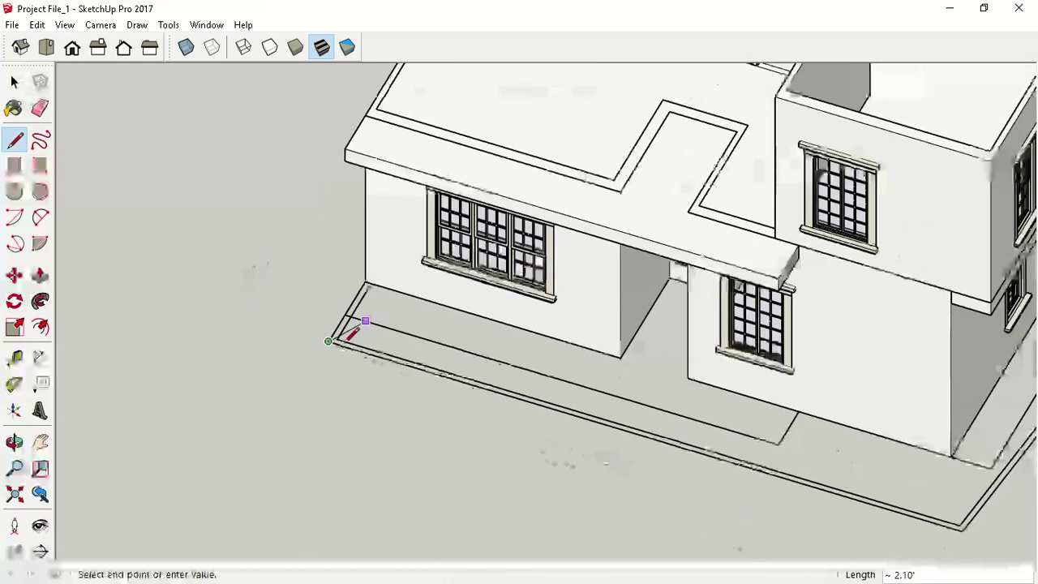
pyautogui.scroll(-3, 258, 269)
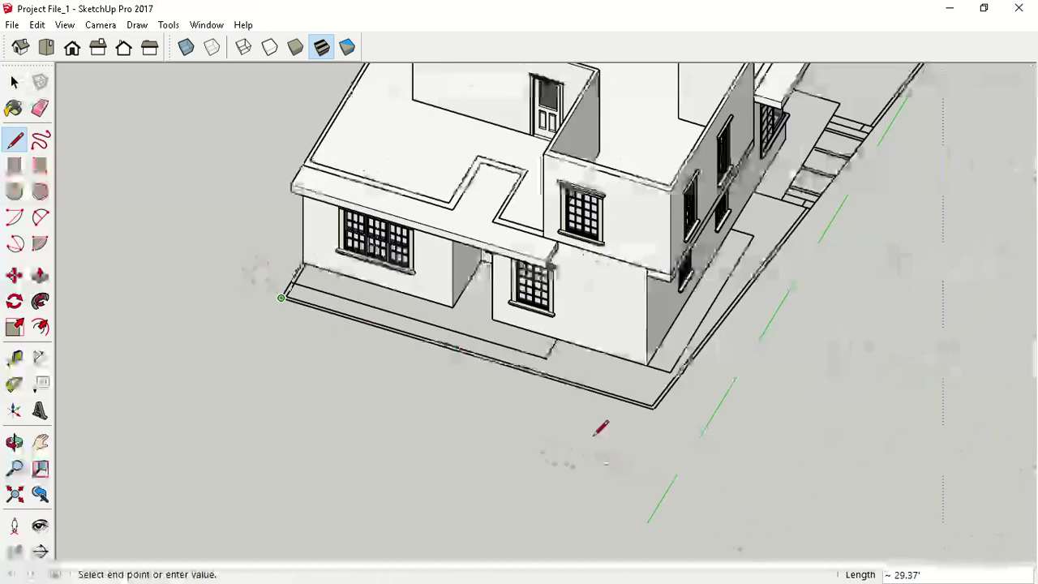
pyautogui.scroll(3, 649, 402)
pyautogui.click(671, 409)
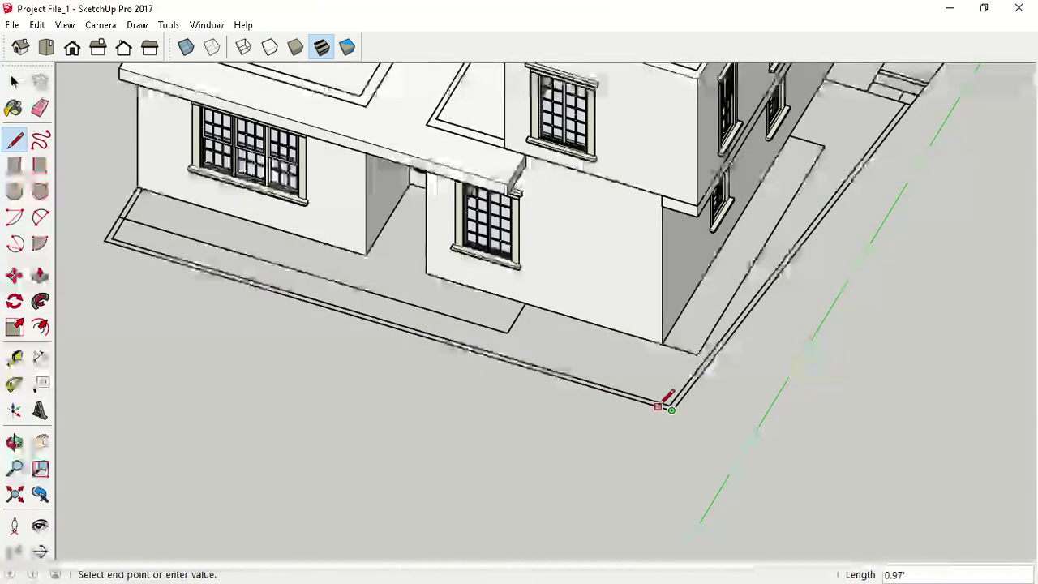
# Trace the inner line of the rear boundary strip back to the house corner and close it into a face.
pyautogui.scroll(4, 670, 399)
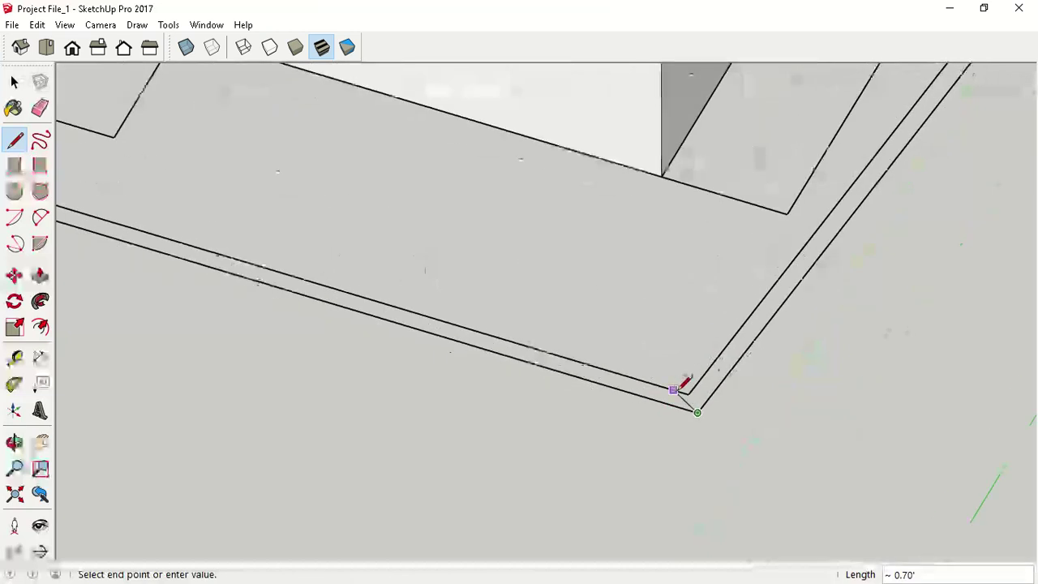
pyautogui.scroll(-5, 689, 394)
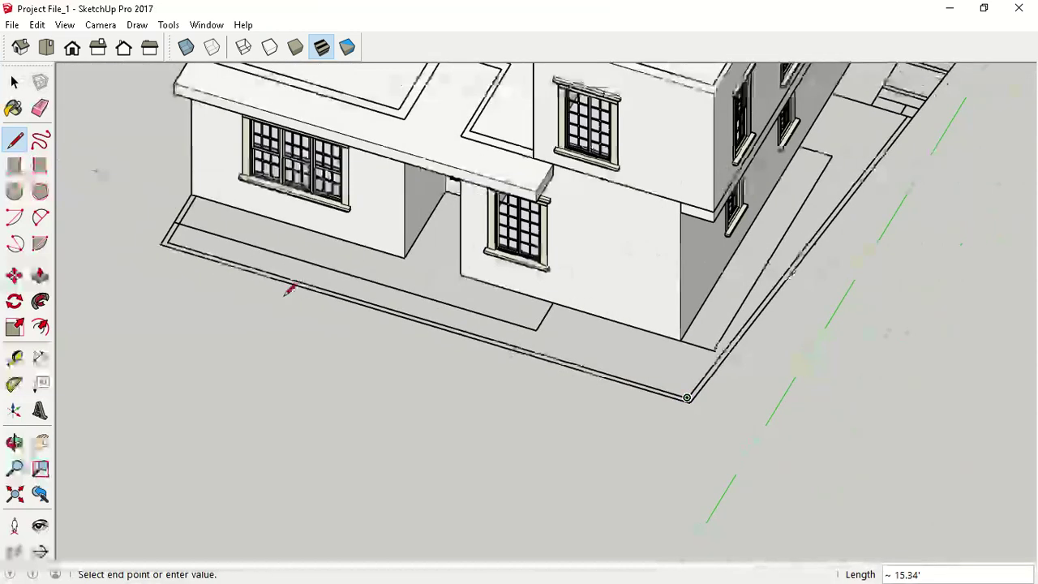
pyautogui.click(166, 242)
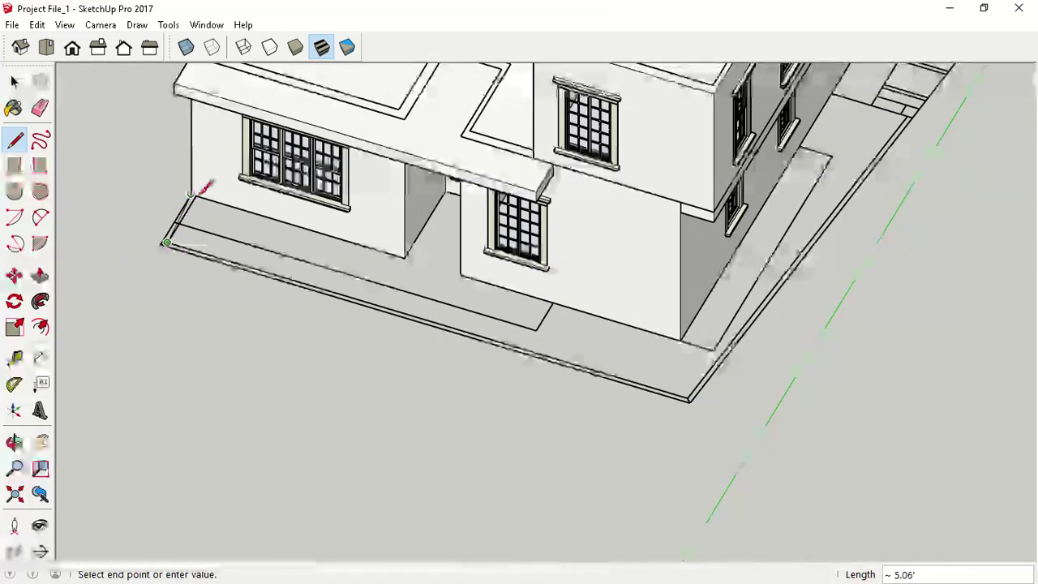
pyautogui.scroll(5, 197, 196)
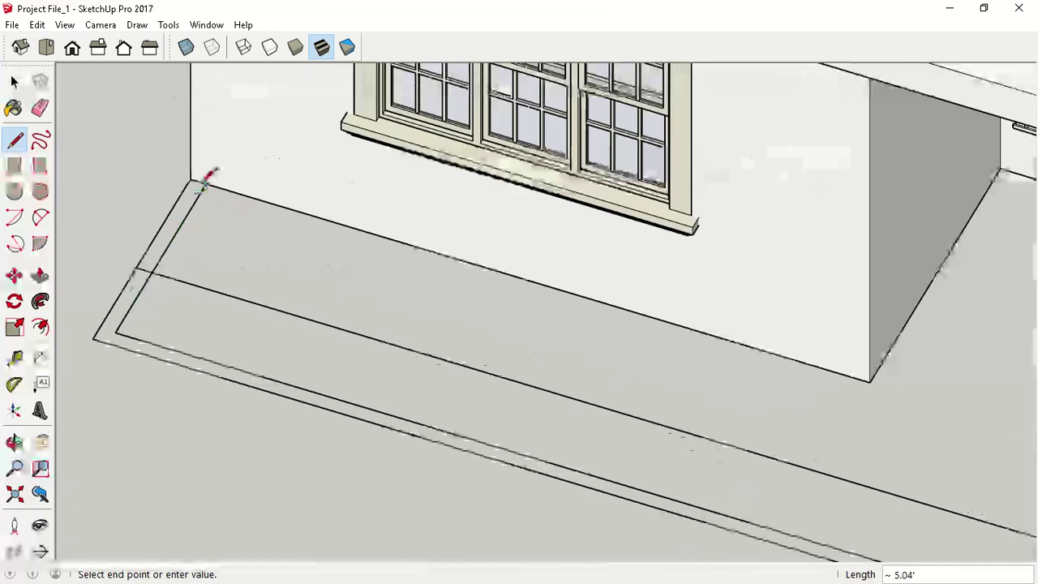
pyautogui.click(193, 176)
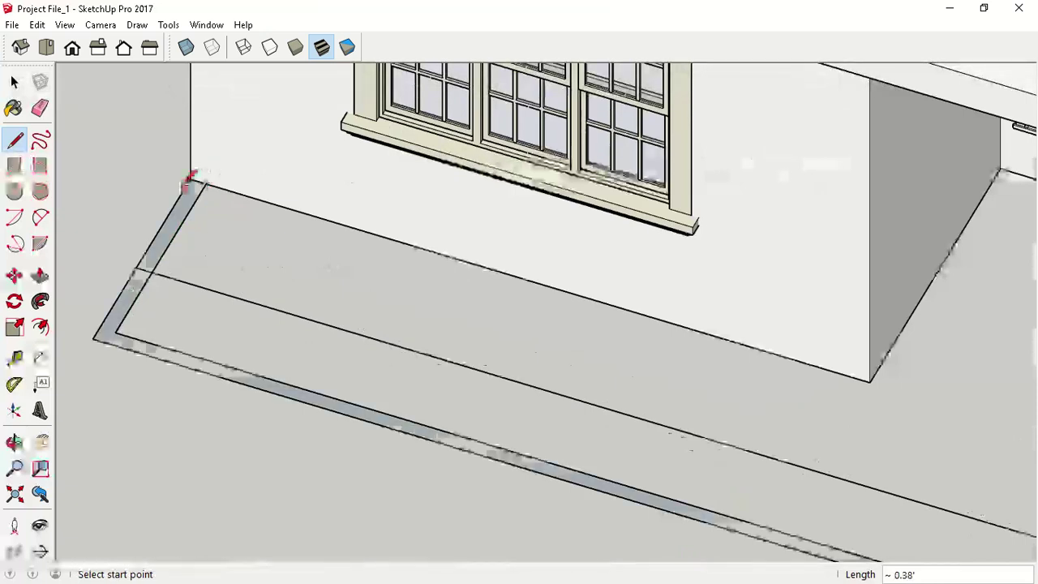
# Make the rear boundary strip face and its edges a group.
pyautogui.press('space')
pyautogui.click(181, 209)
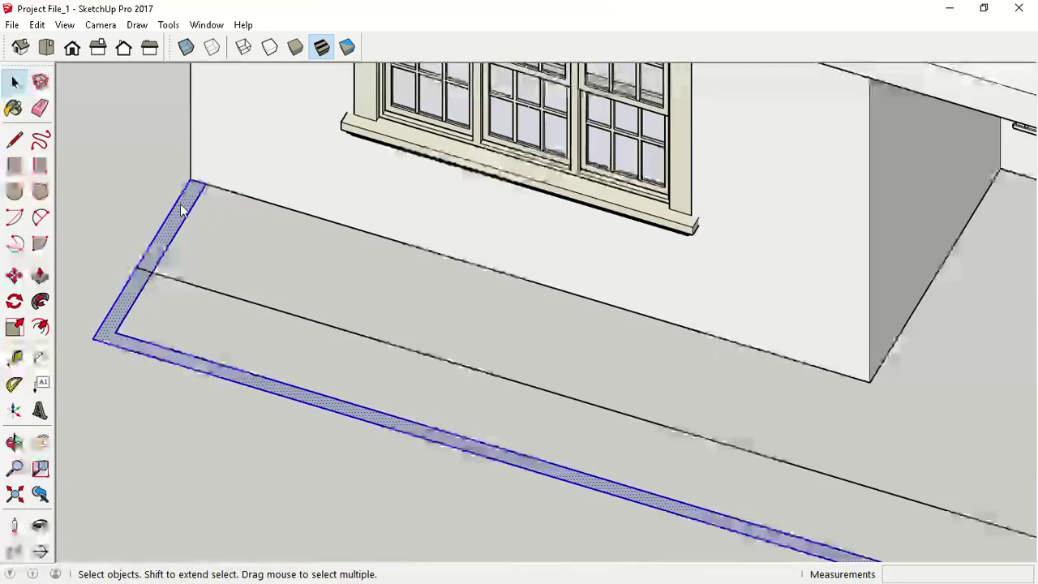
pyautogui.rightClick(182, 209)
pyautogui.click(238, 339)
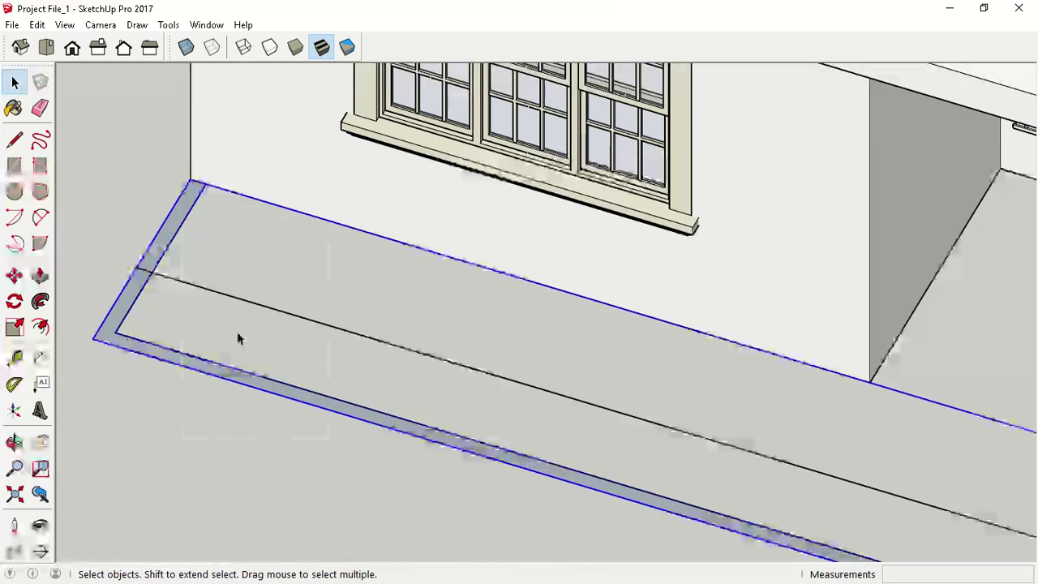
# Inside the boundary wall group, pull the rear strip up 5'.
pyautogui.doubleClick(182, 224)
pyautogui.press('p')
pyautogui.click(178, 211)
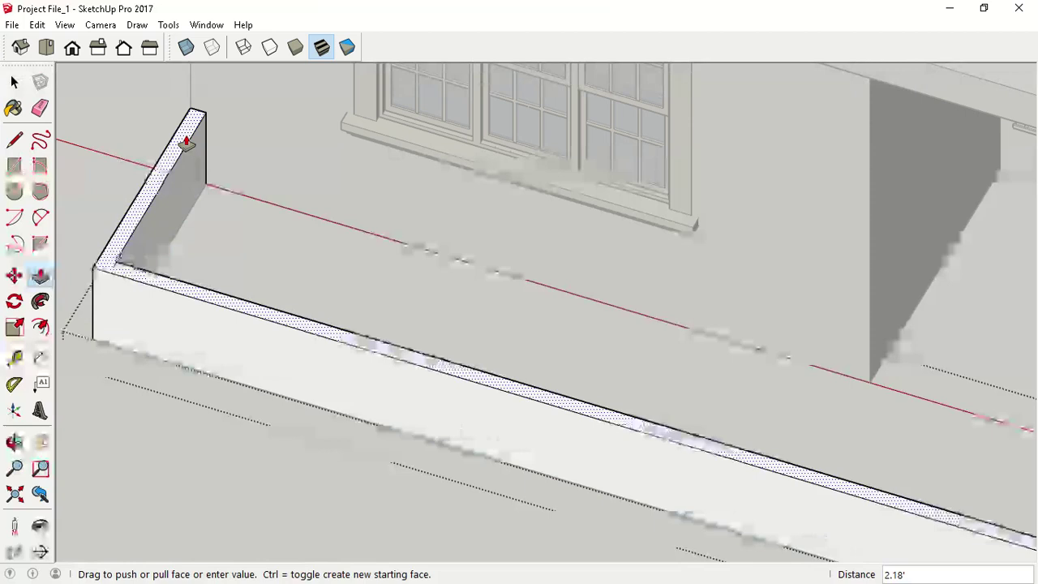
pyautogui.write('5')
pyautogui.press('Return')
# Draw the outer line of the long side boundary strip from the rear wall's corner to the front plot corner.
pyautogui.moveTo(186, 143); pyautogui.dragTo(154, 452, button='middle')
pyautogui.press('l')
pyautogui.scroll(5, 491, 377)
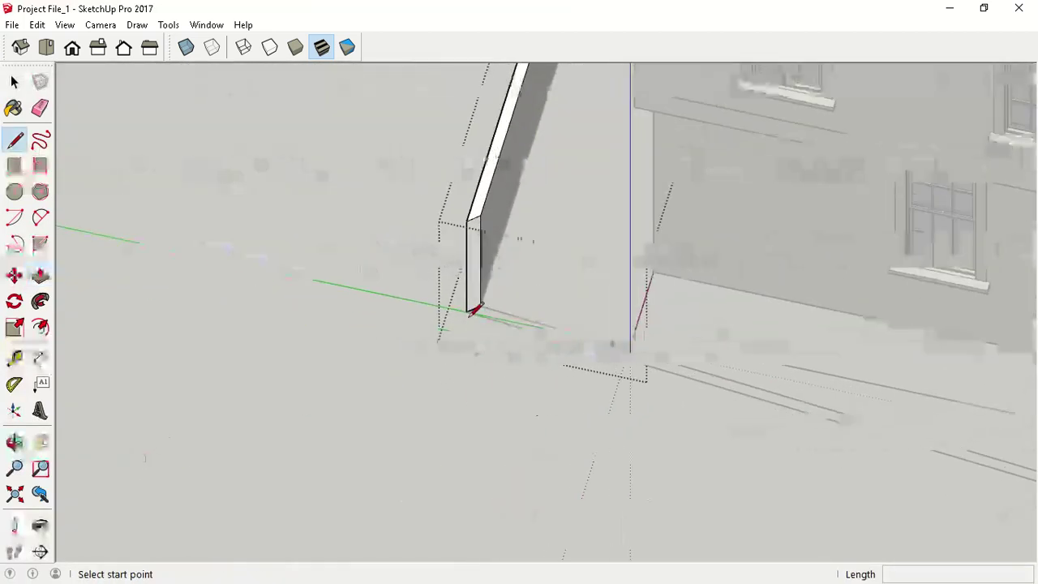
pyautogui.click(466, 312)
pyautogui.scroll(-5, 454, 299)
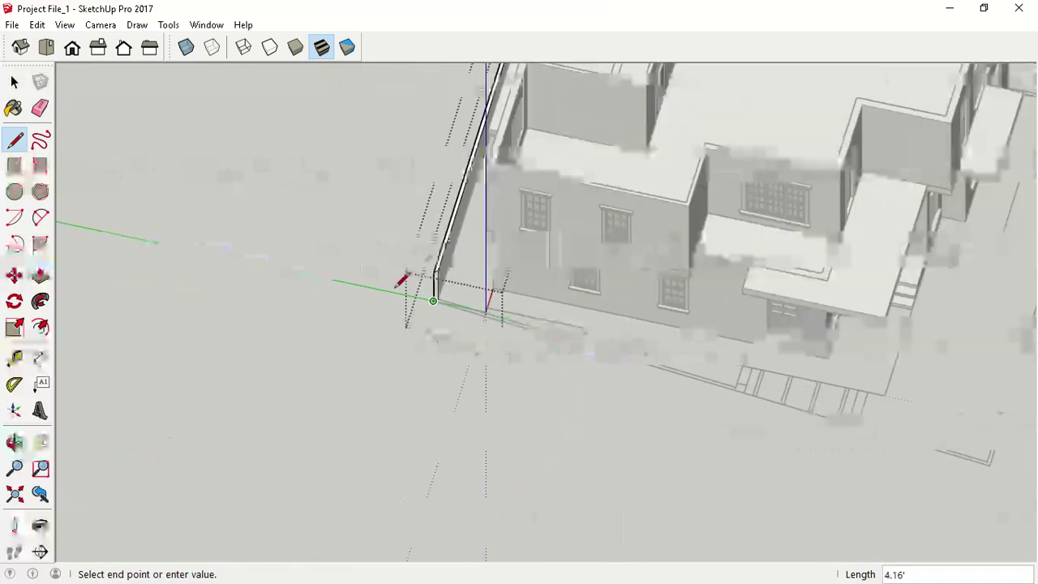
pyautogui.scroll(3, 984, 458)
pyautogui.click(997, 461)
# Trace the inner line of the side boundary strip past the stepping slabs back to the rear wall, closing the face.
pyautogui.scroll(2, 1003, 454)
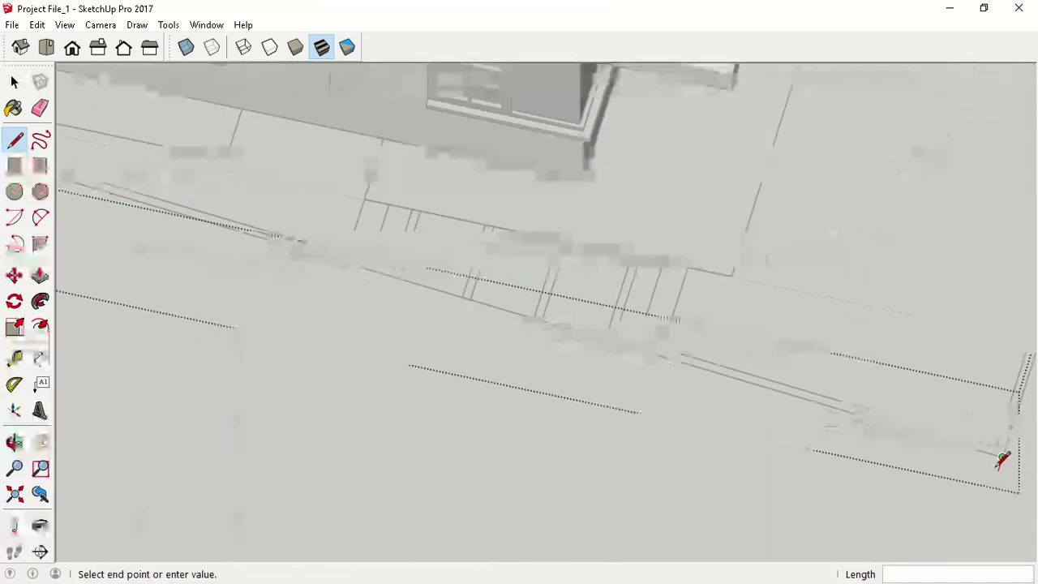
pyautogui.scroll(-3, 997, 444)
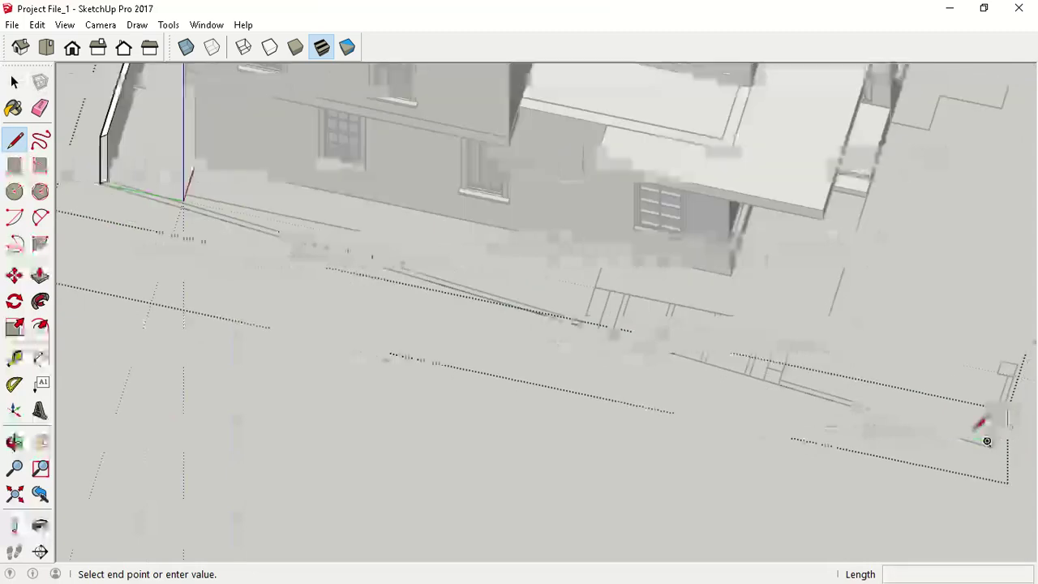
pyautogui.scroll(1, 232, 197)
pyautogui.scroll(1, 805, 384)
pyautogui.scroll(1, 806, 383)
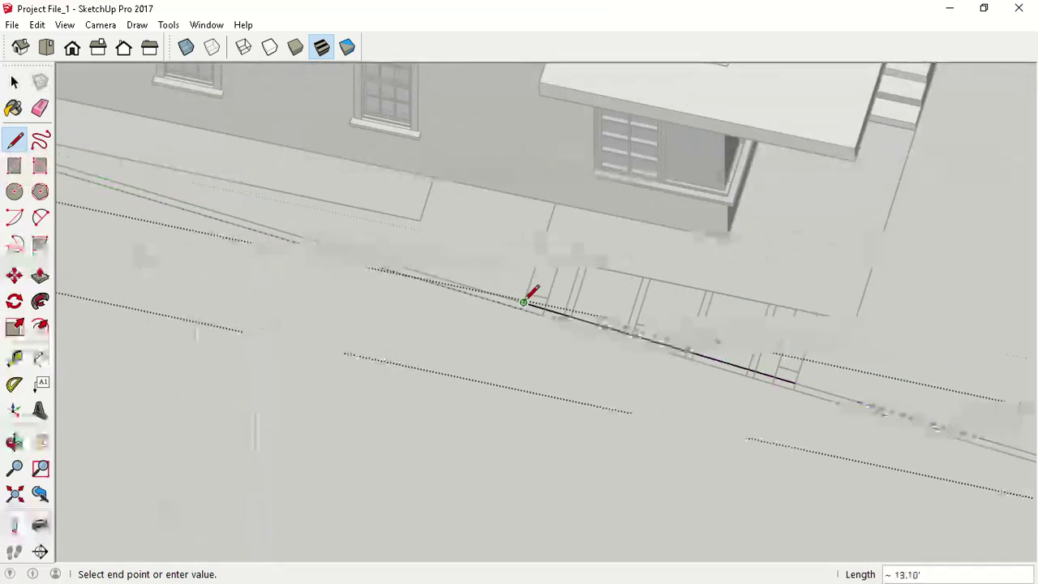
pyautogui.scroll(-2, 532, 293)
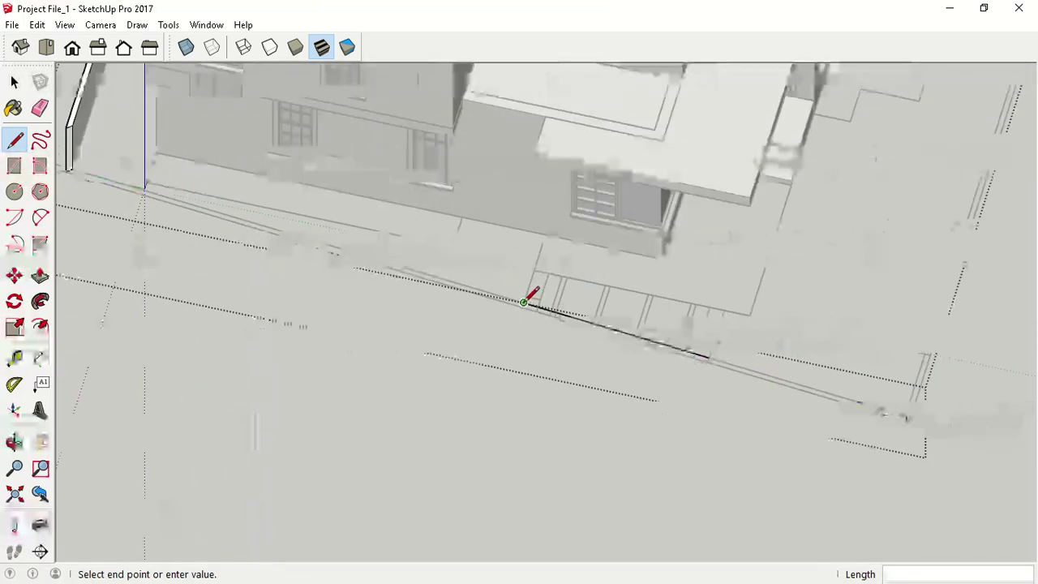
pyautogui.click(78, 162)
# Pull the long side boundary strip up 5', level with the top of the rear wall.
pyautogui.press('p')
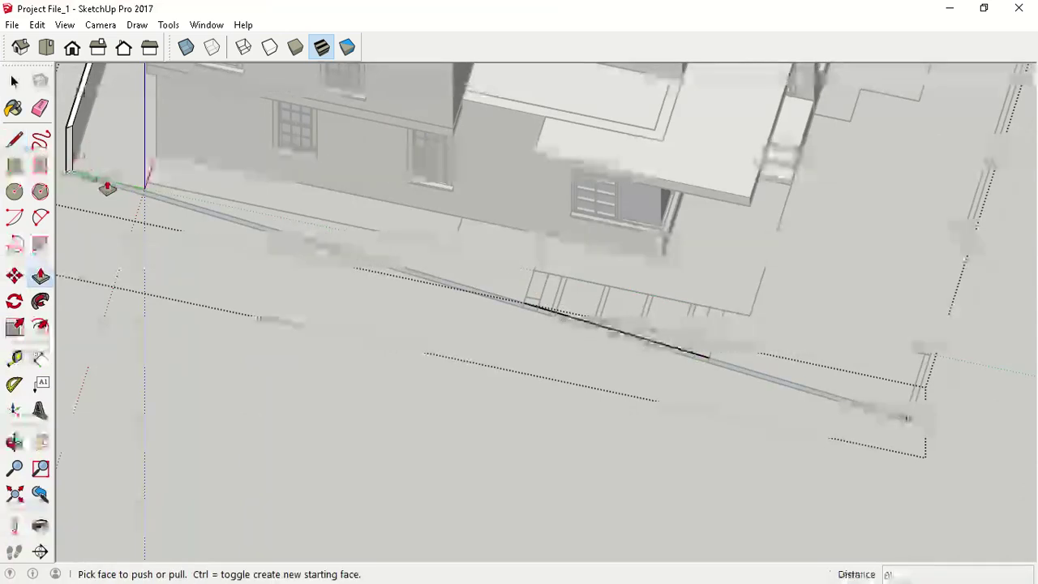
pyautogui.click(110, 189)
pyautogui.moveTo(86, 92); pyautogui.dragTo(250, 322, button='middle')
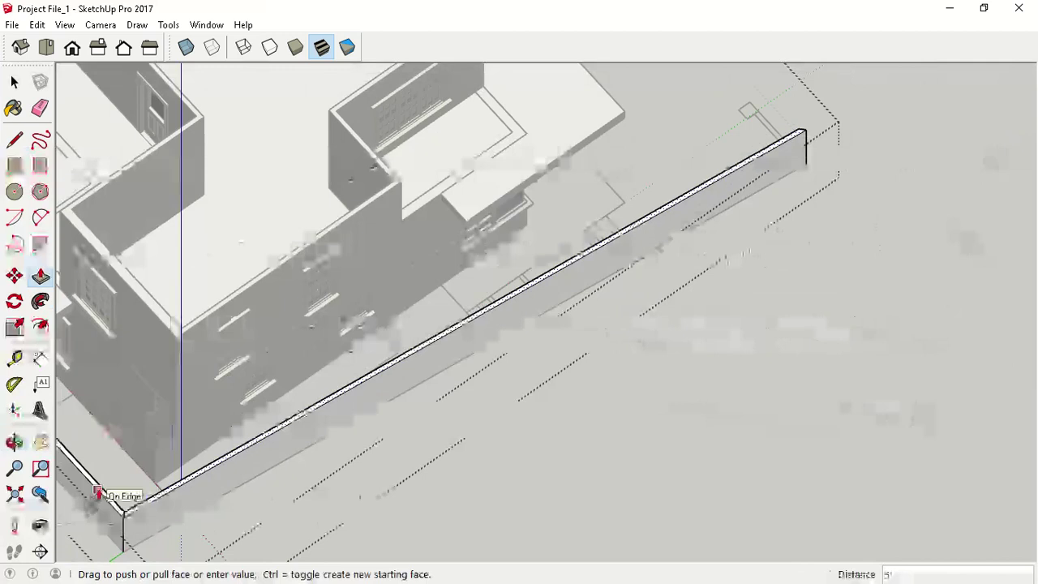
pyautogui.click(98, 497)
# Trace the short front boundary strip from the side wall's corner to the first gate post outline.
pyautogui.moveTo(814, 228); pyautogui.dragTo(227, 232, button='middle')
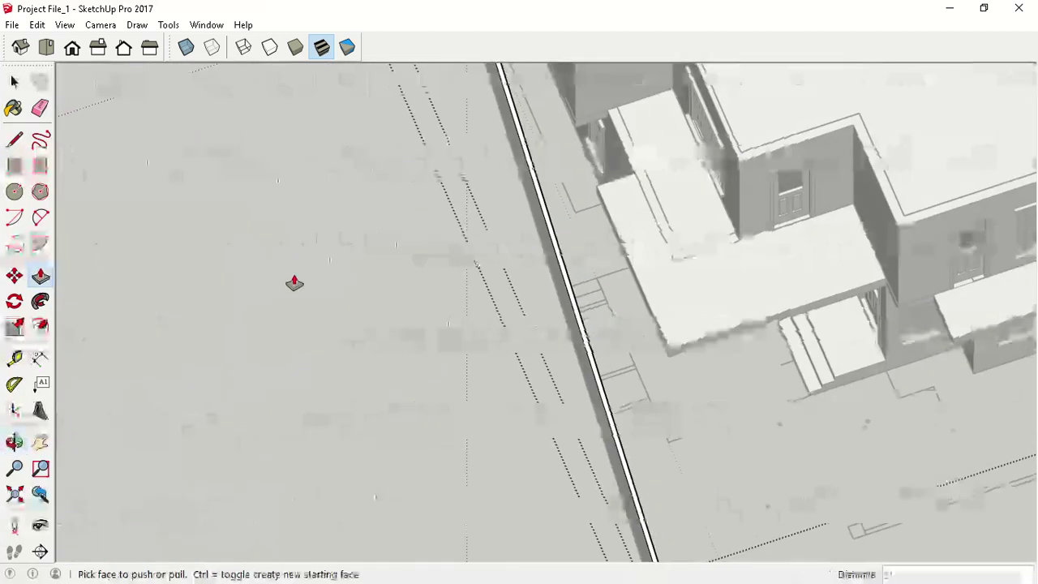
pyautogui.moveTo(563, 475); pyautogui.dragTo(435, 303, button='middle')
pyautogui.scroll(2, 435, 300)
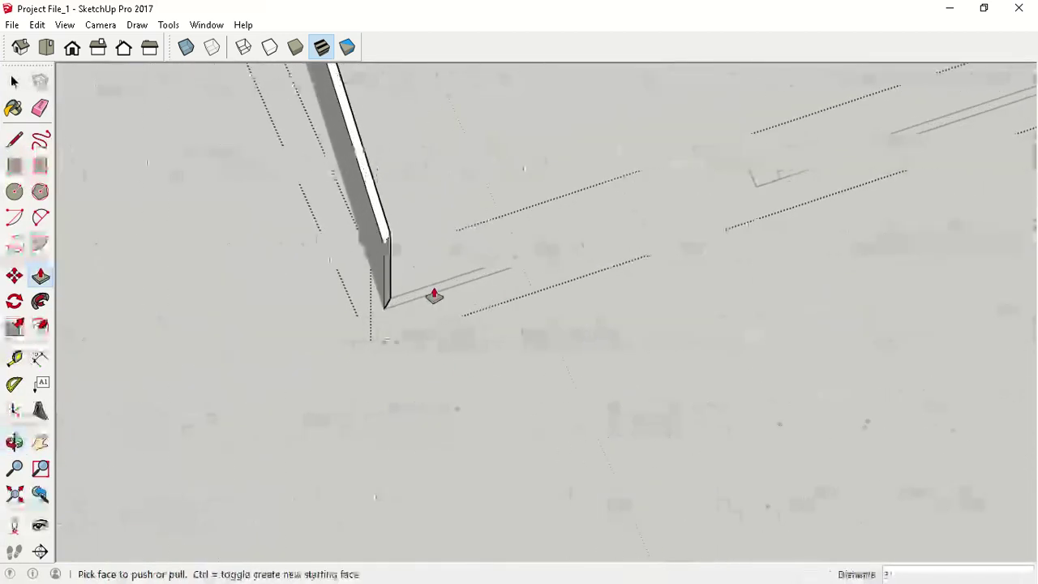
pyautogui.press('l')
pyautogui.click(384, 308)
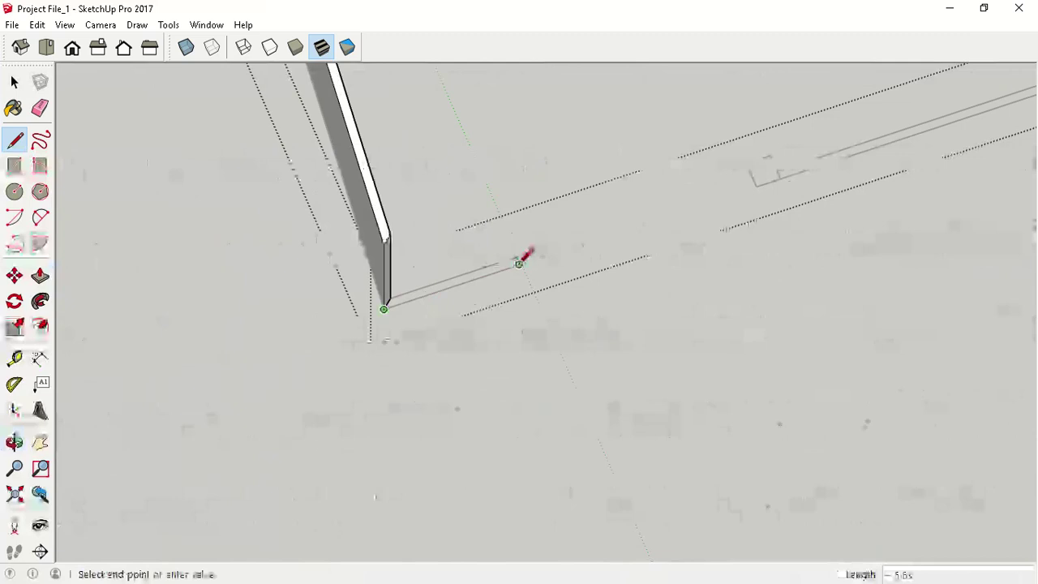
pyautogui.click(519, 264)
pyautogui.press('Escape')
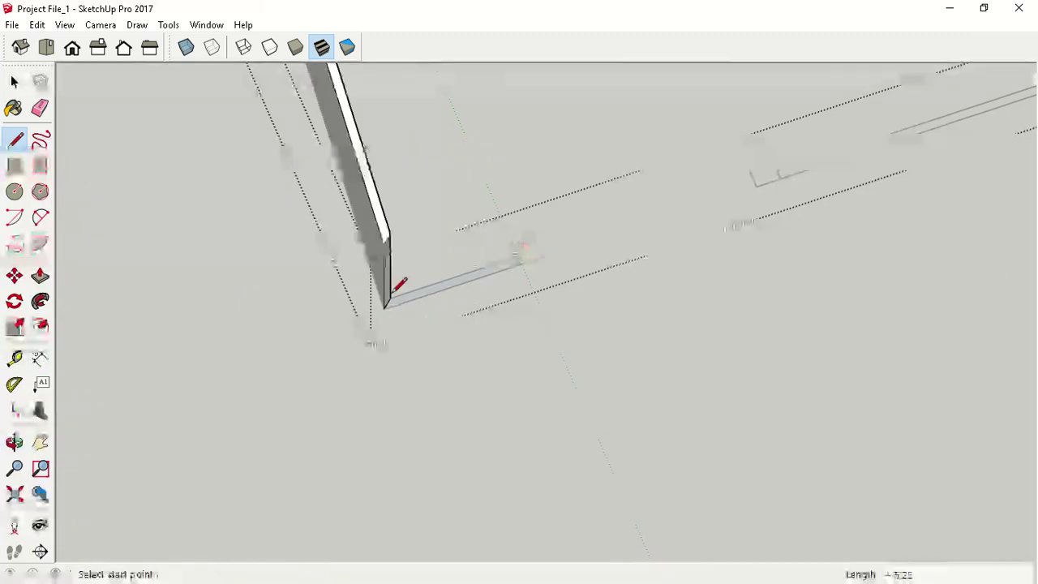
# Pull the short front boundary strip up level with the top of the side wall.
pyautogui.press('p')
pyautogui.click(402, 309)
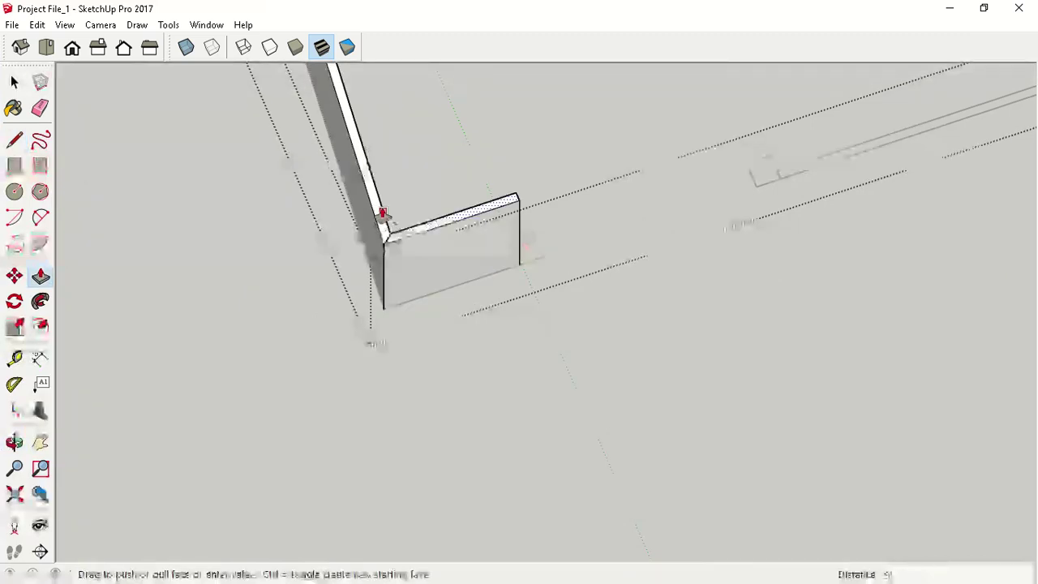
pyautogui.click(372, 210)
# Trace the longer front boundary strip from the second gate post outline to the far front plot corner.
pyautogui.scroll(8, 616, 277)
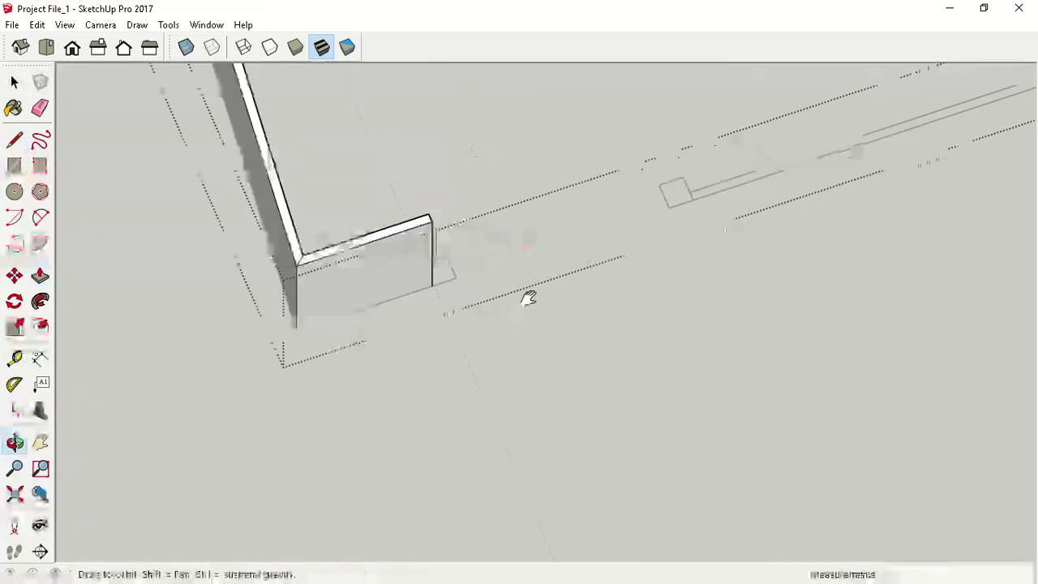
pyautogui.press('l')
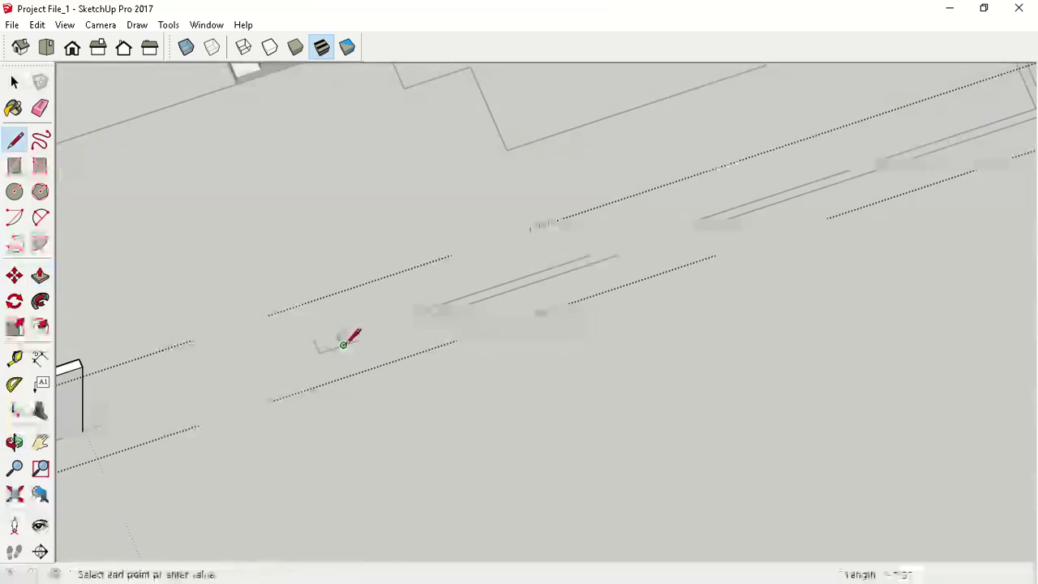
pyautogui.scroll(-4, 344, 344)
pyautogui.scroll(4, 730, 175)
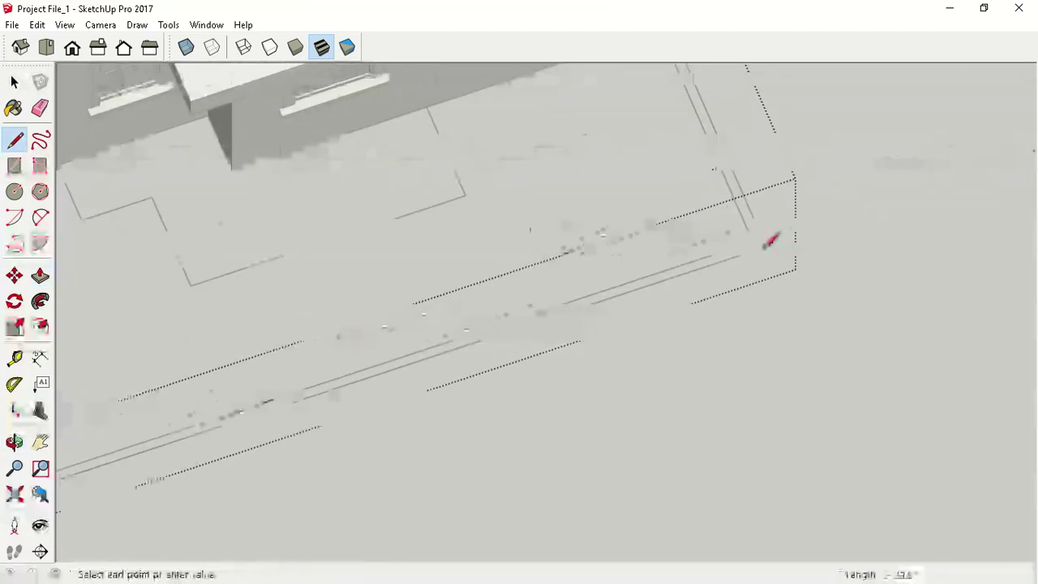
pyautogui.scroll(-4, 750, 230)
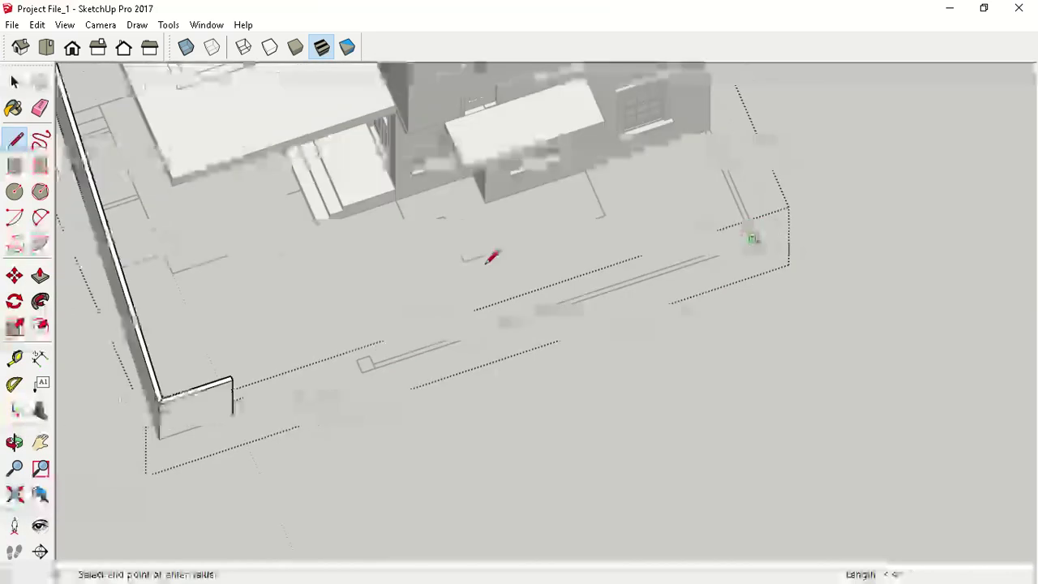
# Pull the longer front boundary strip up 5', level with the top of the short front wall.
pyautogui.press('p')
pyautogui.click(380, 370)
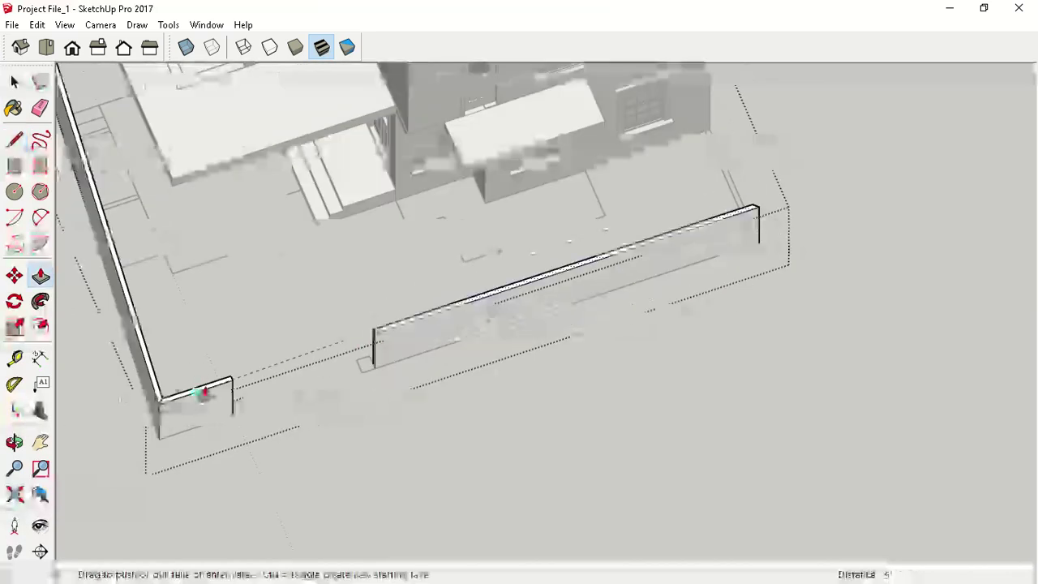
pyautogui.click(203, 394)
pyautogui.moveTo(812, 336); pyautogui.dragTo(501, 403, button='middle')
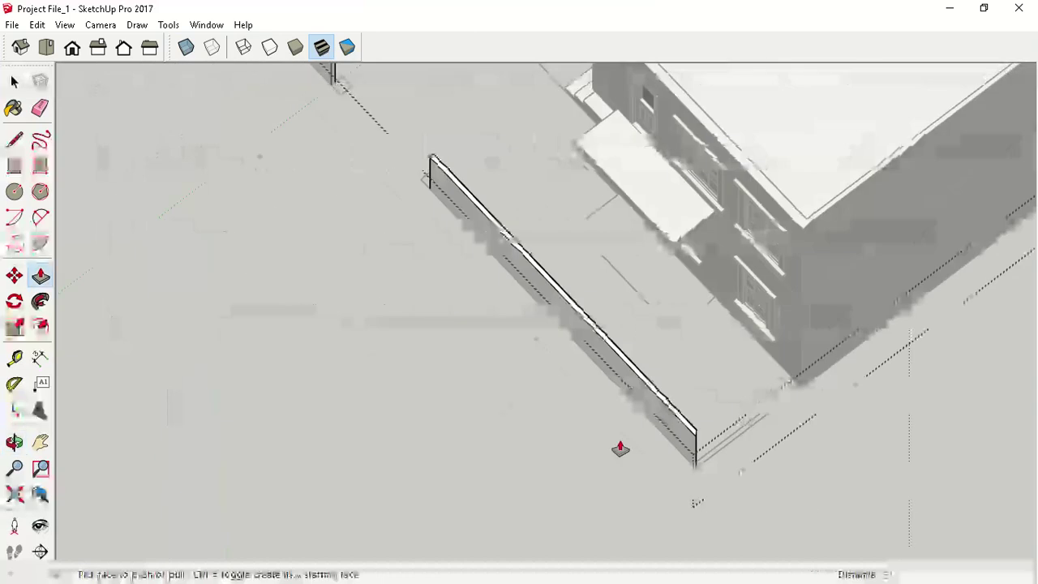
# Trace the short side boundary strip from the far end of the longer front wall to the nearest house corner.
pyautogui.keyDown('shift'); pyautogui.moveTo(637, 489); pyautogui.dragTo(521, 343, button='middle'); pyautogui.keyUp('shift')
pyautogui.scroll(3, 528, 259)
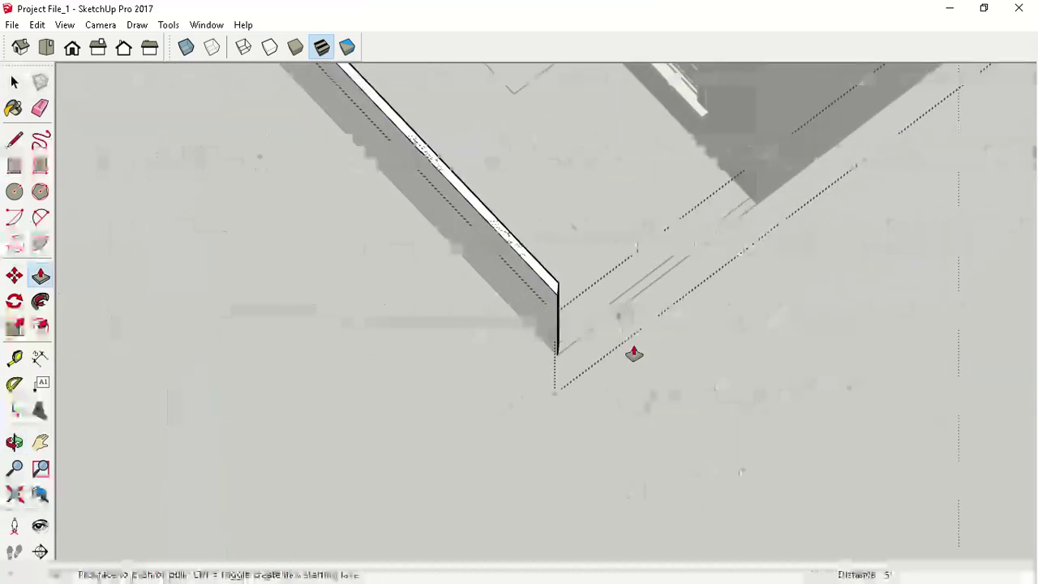
pyautogui.press('l')
pyautogui.click(556, 353)
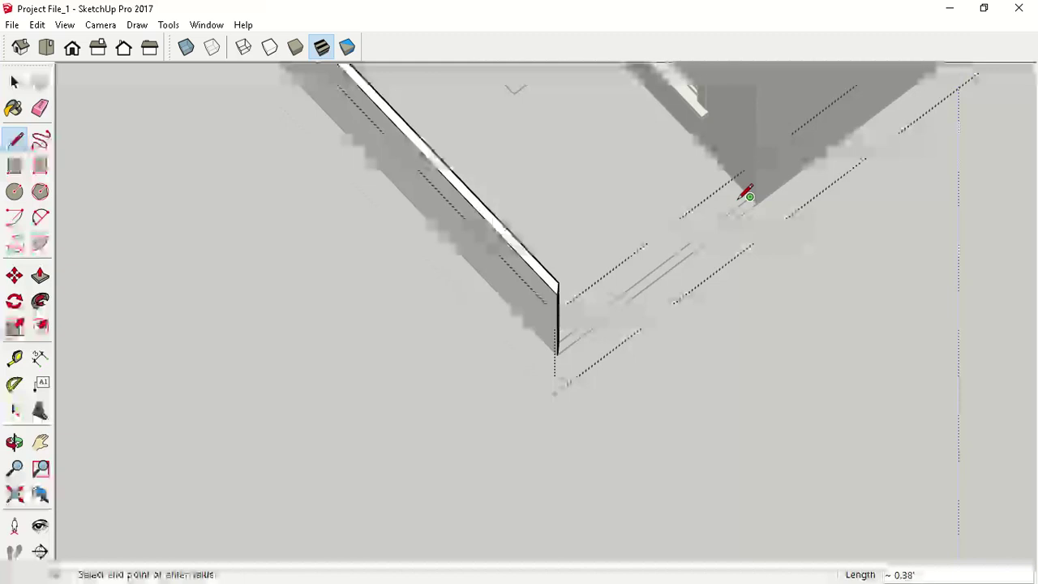
pyautogui.moveTo(559, 354); pyautogui.dragTo(366, 322, button='middle')
pyautogui.click(550, 350)
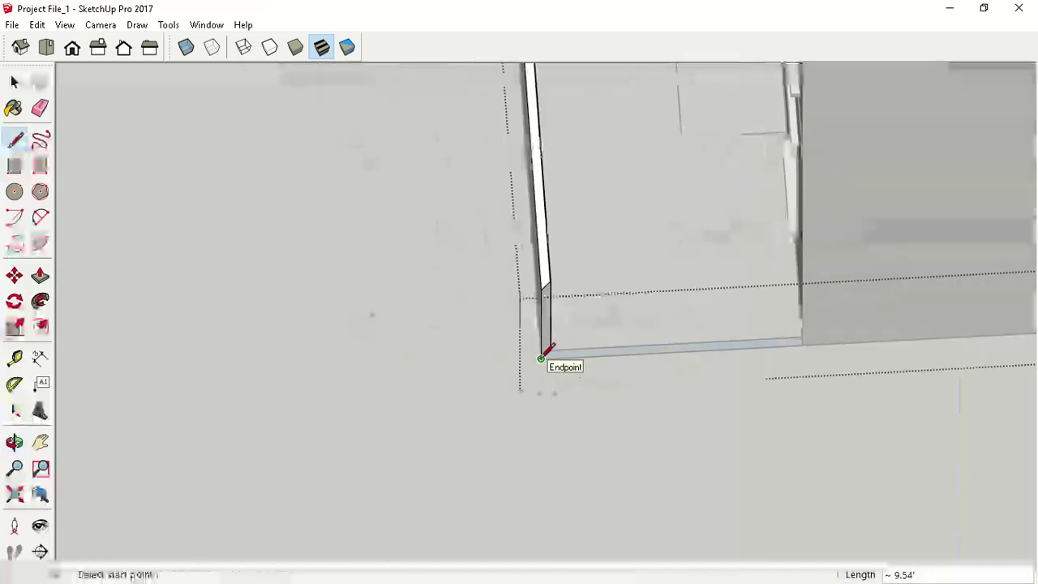
# Pull the short side boundary strip up level with the top of the longer front wall.
pyautogui.press('p')
pyautogui.click(575, 355)
pyautogui.click(537, 255)
pyautogui.press('space')
# Inspect the finished house and its boundary wall from the front, the sides and above.
pyautogui.moveTo(429, 299)
pyautogui.mouseDown(button='middle')
pyautogui.moveTo(417, 303)
pyautogui.moveTo(421, 316)
pyautogui.mouseUp(button='middle')
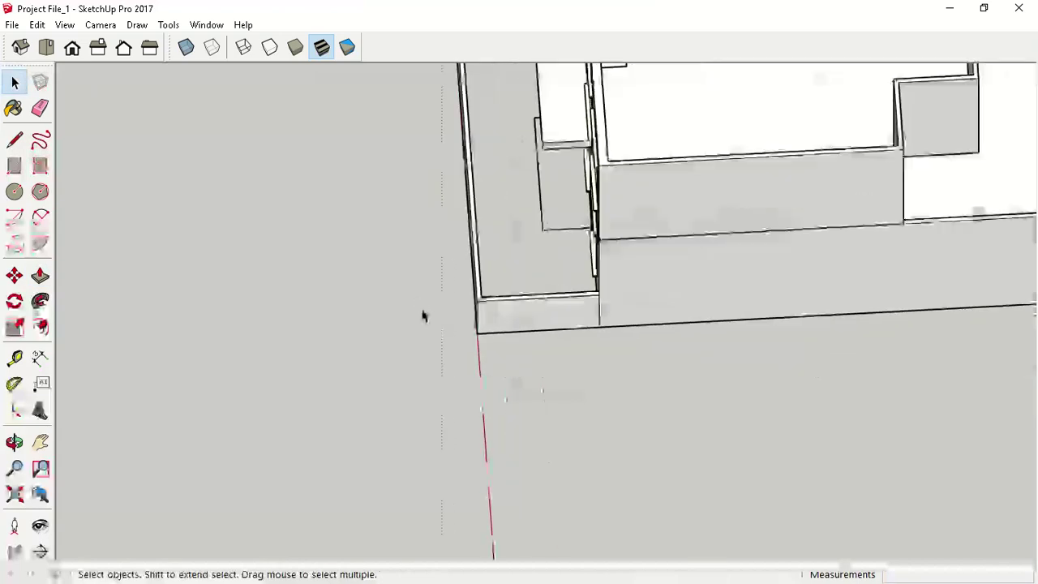
pyautogui.scroll(-3, 422, 340)
pyautogui.moveTo(421, 362); pyautogui.dragTo(543, 339, button='middle')
pyautogui.scroll(-3, 373, 415)
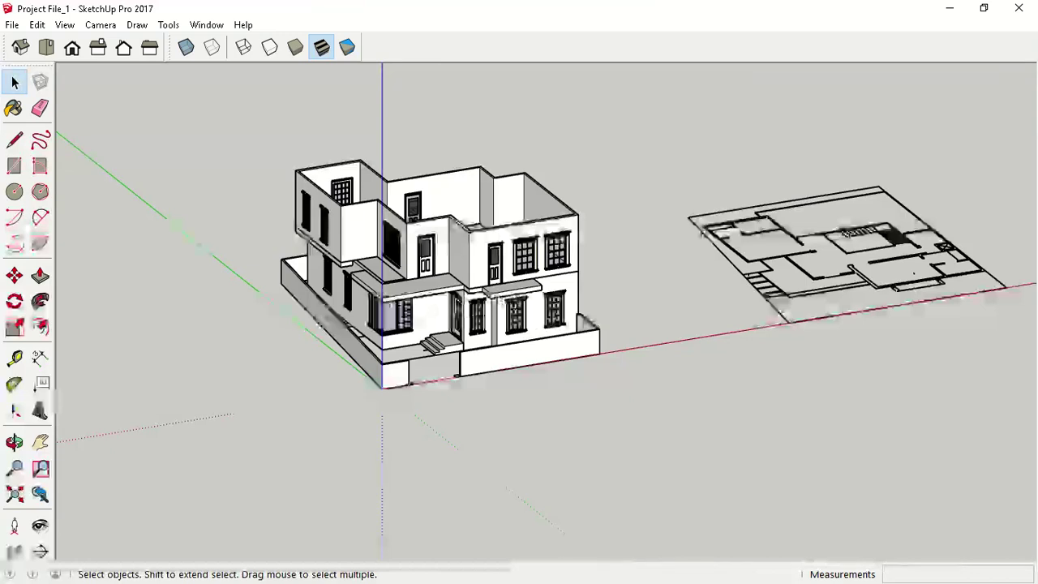
pyautogui.moveTo(418, 322); pyautogui.dragTo(579, 421, button='middle')
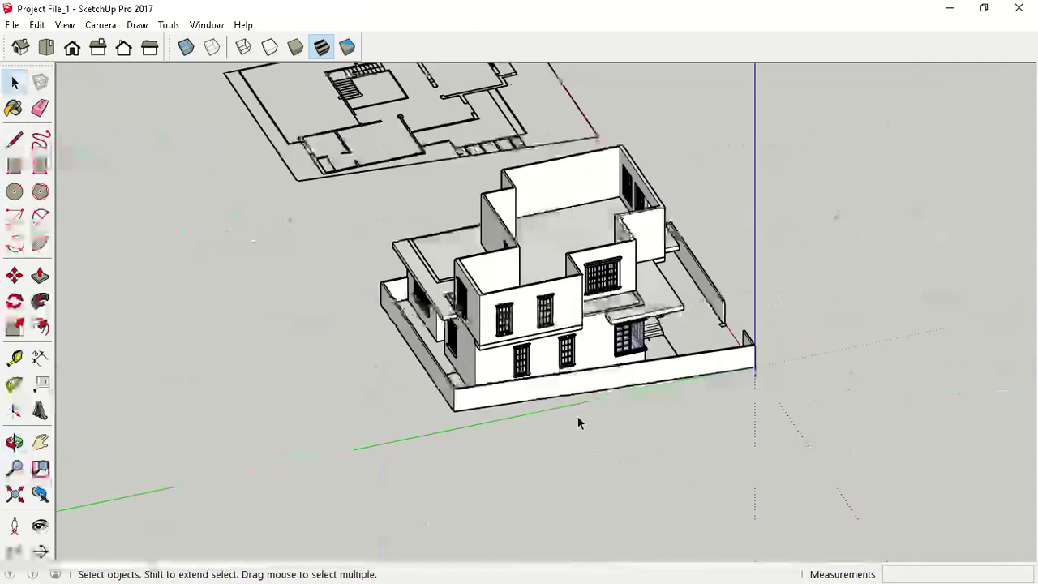
pyautogui.moveTo(413, 336); pyautogui.dragTo(558, 563, button='middle')
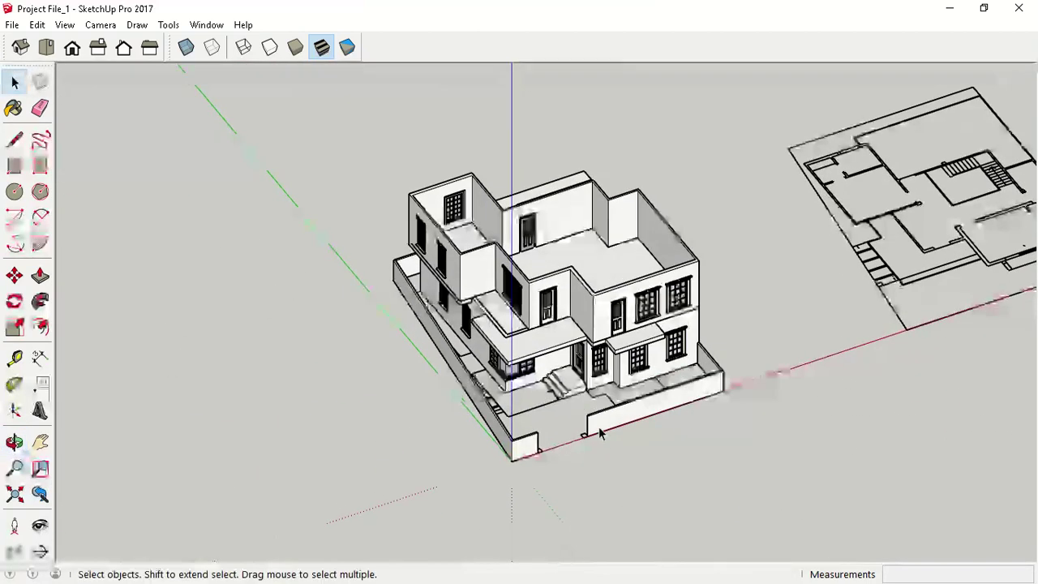
pyautogui.scroll(3, 600, 434)
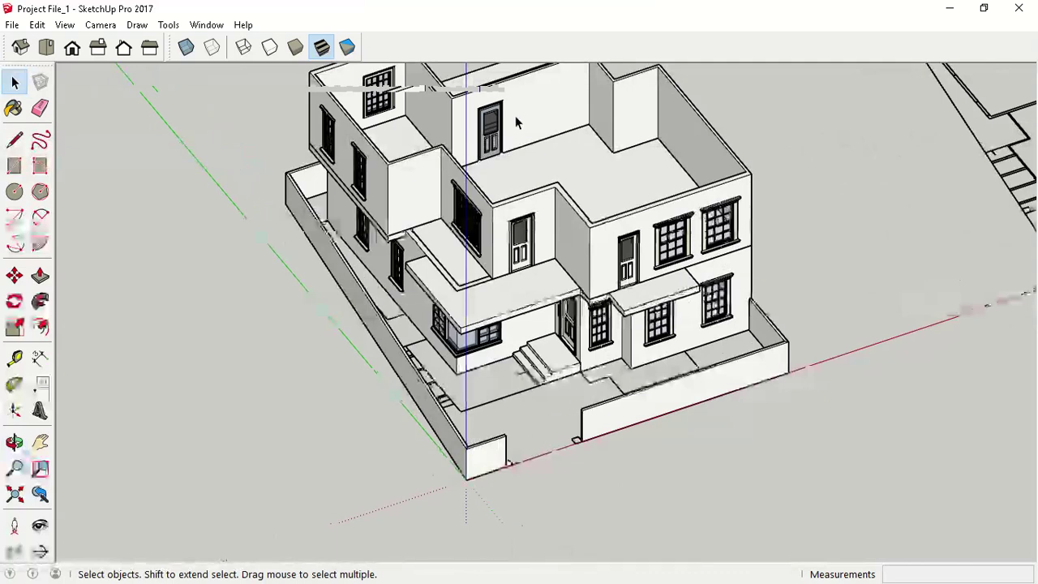
pyautogui.scroll(-5, 518, 134)
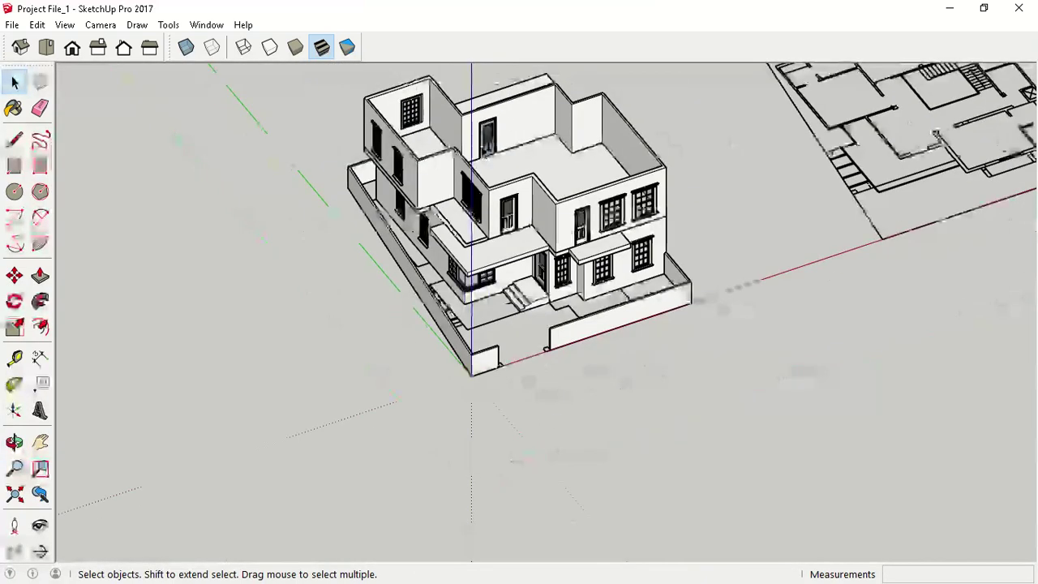
pyautogui.moveTo(523, 264); pyautogui.dragTo(520, 446, button='middle')
pyautogui.scroll(8, 520, 446)
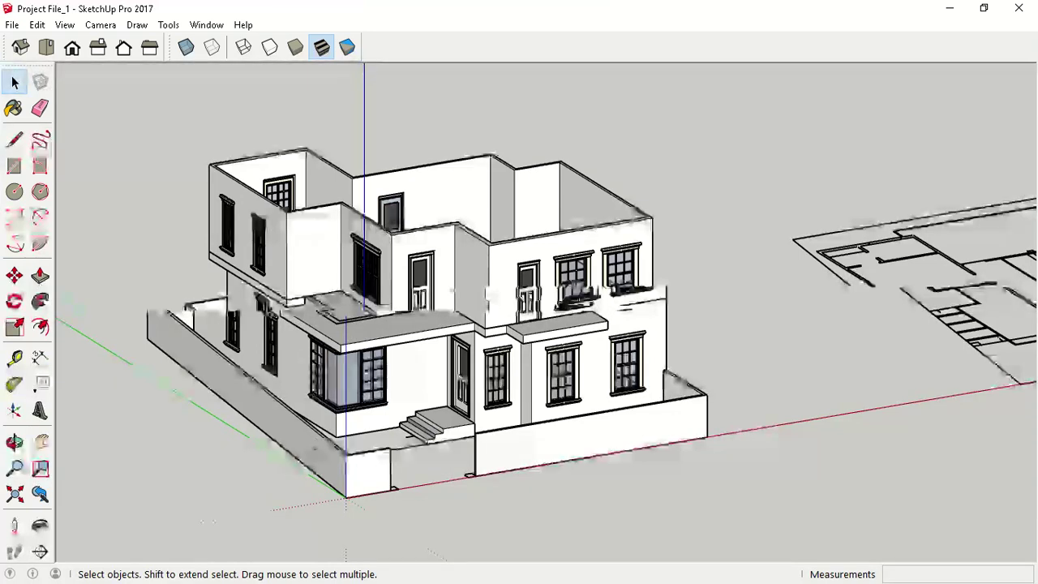
pyautogui.moveTo(477, 524); pyautogui.dragTo(394, 542, button='middle')
pyautogui.scroll(-3, 535, 326)
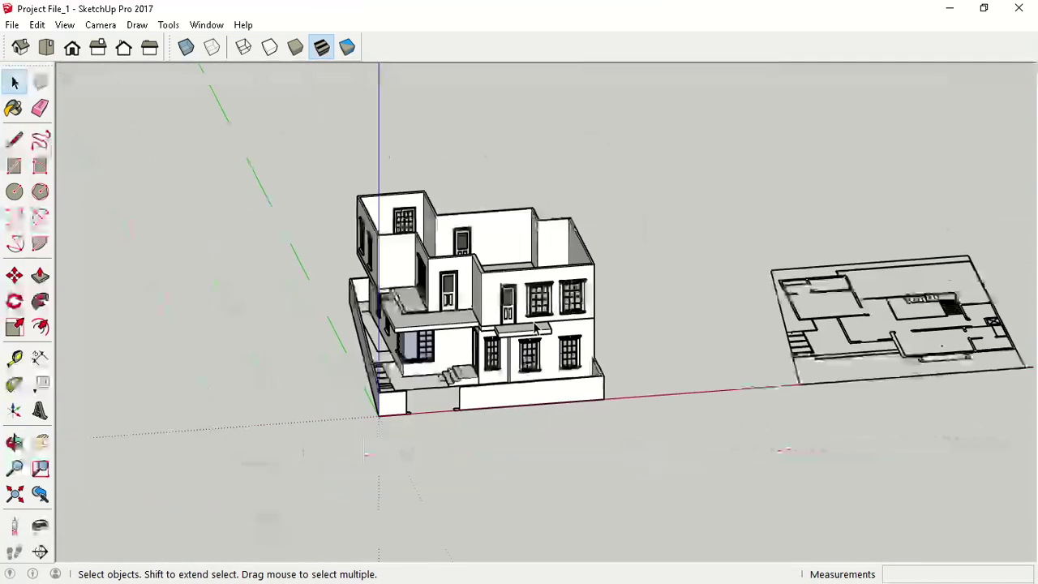